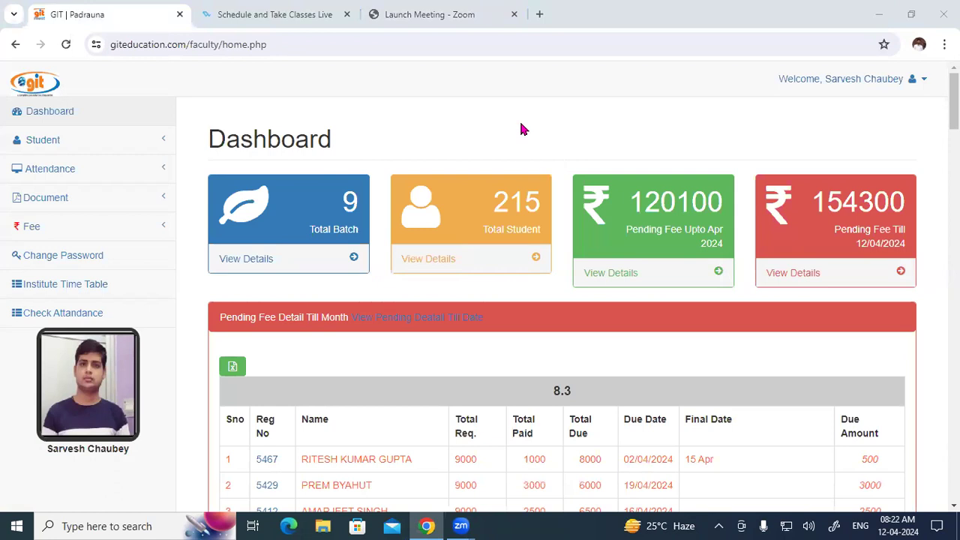
# Step: Open the Basic Accounting with GST Notes document for the subject Tally Prime Accounting with GST (Basic)
pyautogui.click(62, 201)
pyautogui.click(81, 227)
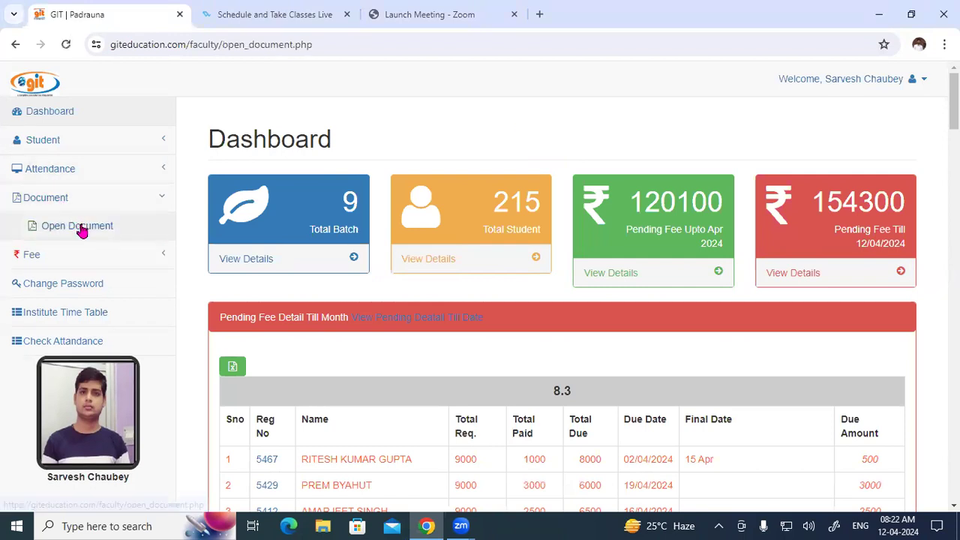
pyautogui.click(319, 199)
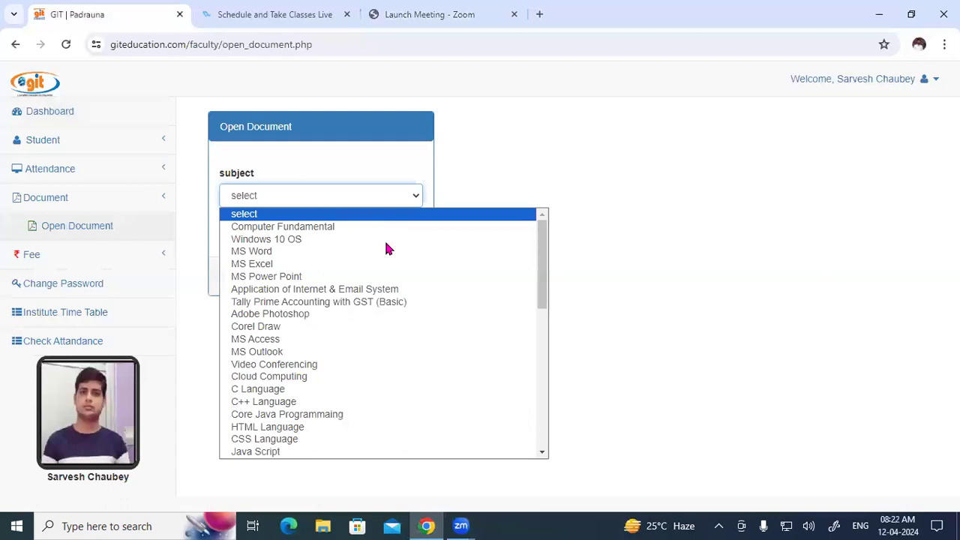
pyautogui.click(399, 302)
pyautogui.click(260, 300)
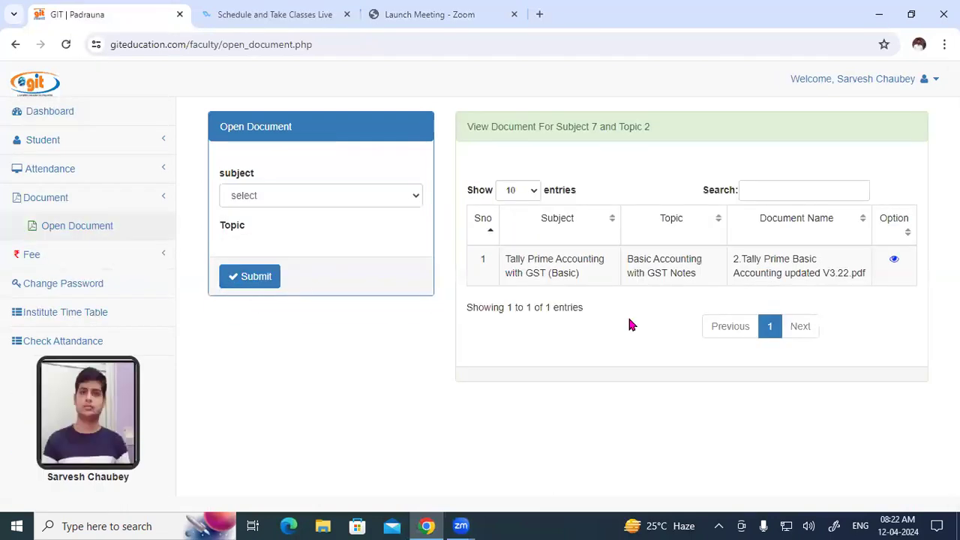
pyautogui.click(893, 263)
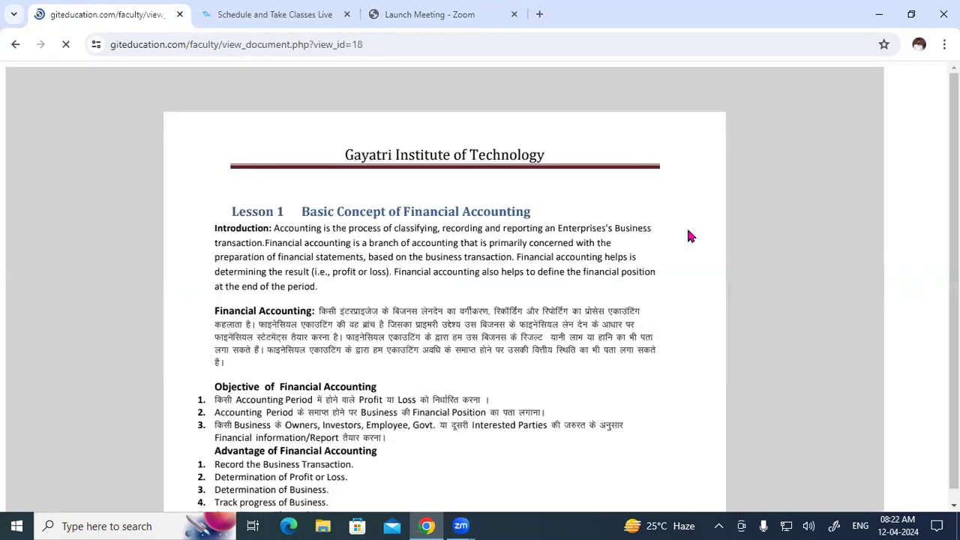
# Step: Examine the Altering Ledger and Deleting Ledger instructions on page 28 of the notes
pyautogui.scroll(-1, 736, 171)
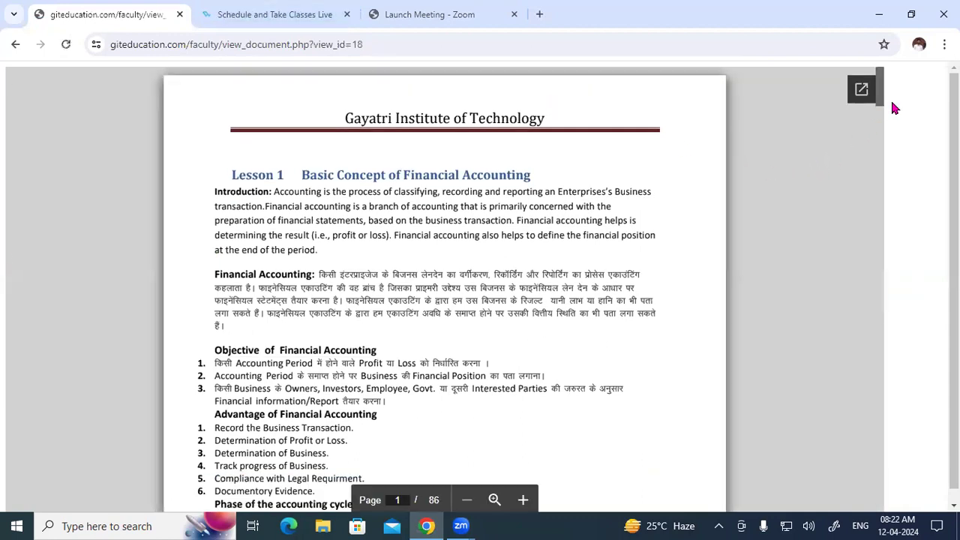
pyautogui.moveTo(880, 96); pyautogui.dragTo(881, 228)
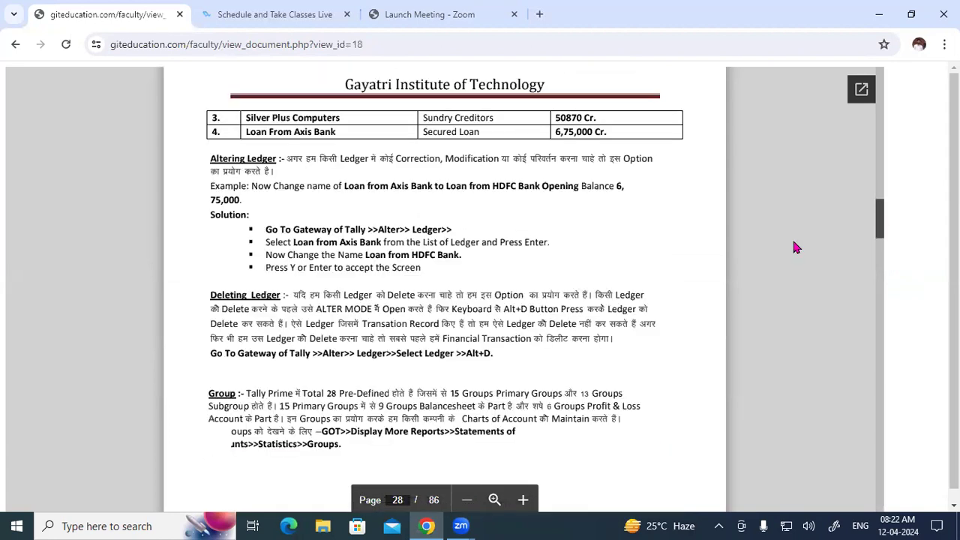
pyautogui.scroll(2, 553, 275)
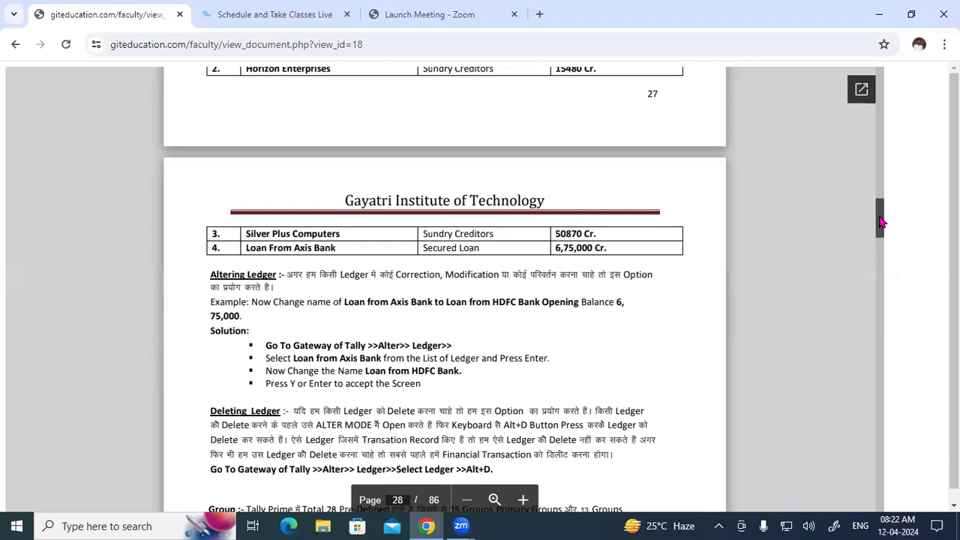
pyautogui.moveTo(882, 222); pyautogui.dragTo(882, 226)
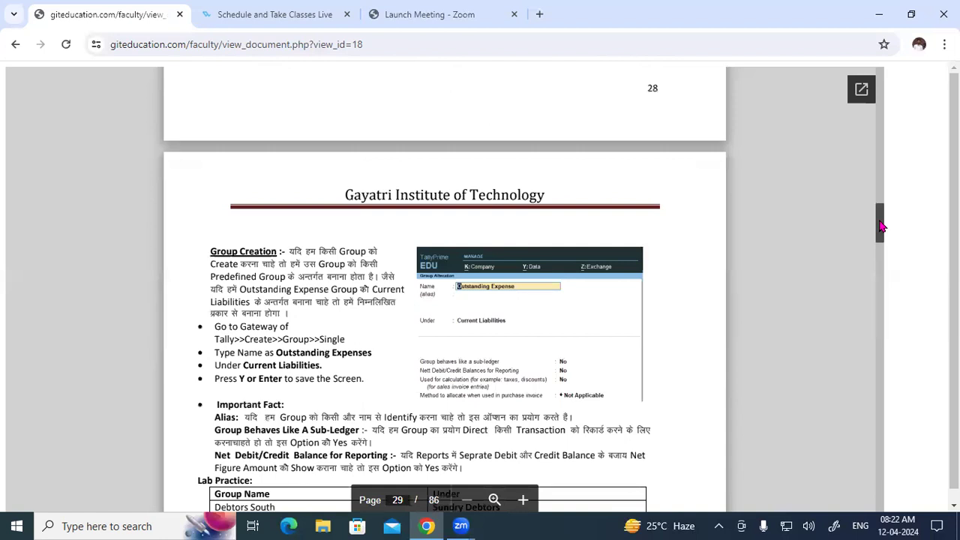
pyautogui.moveTo(882, 225); pyautogui.dragTo(882, 221)
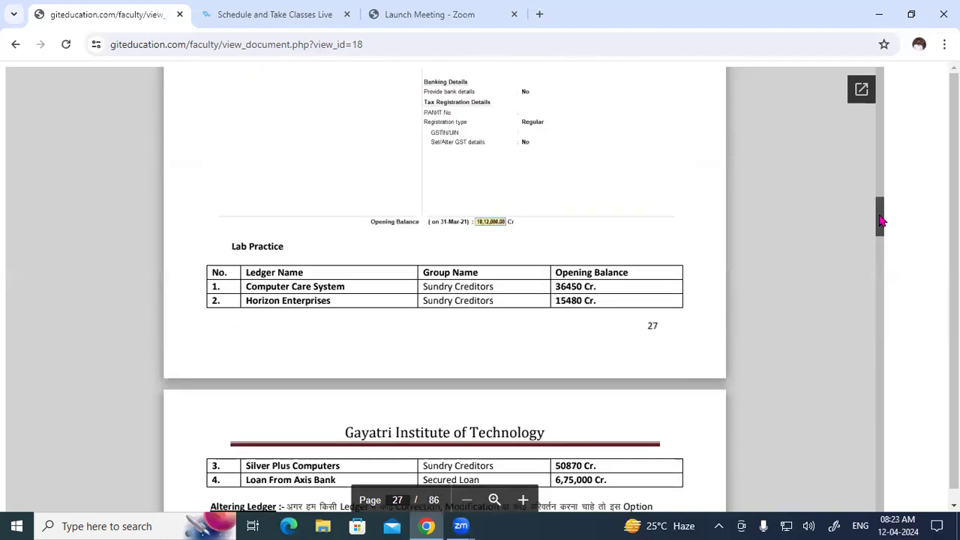
pyautogui.scroll(-2, 882, 221)
pyautogui.scroll(-4, 882, 220)
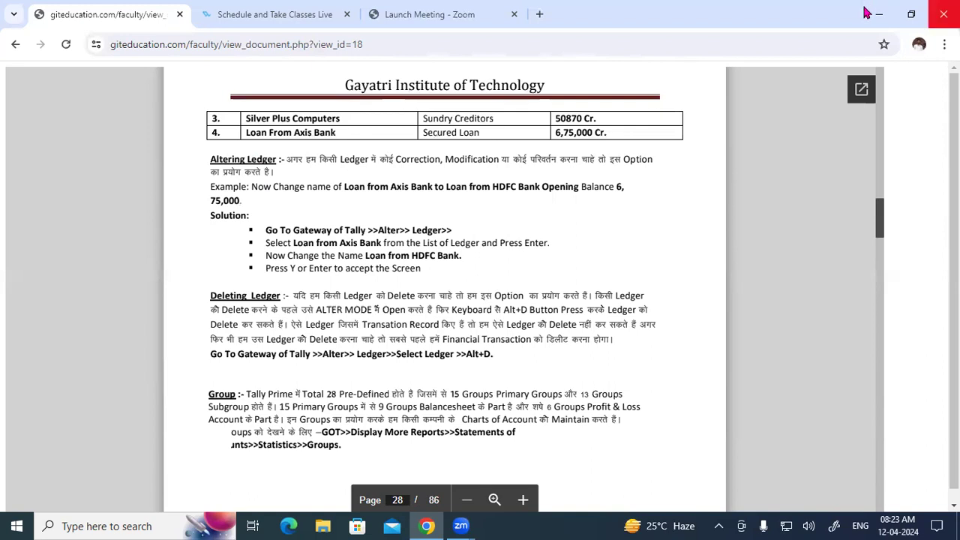
# Step: Switch to the desktop and launch TallyPrime through to its company selection
pyautogui.press('super+d')
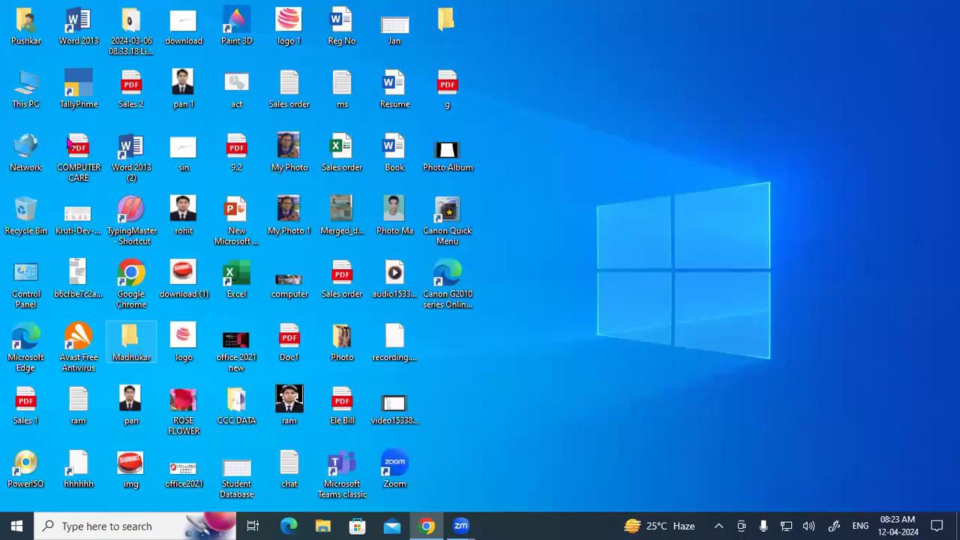
pyautogui.doubleClick(79, 103)
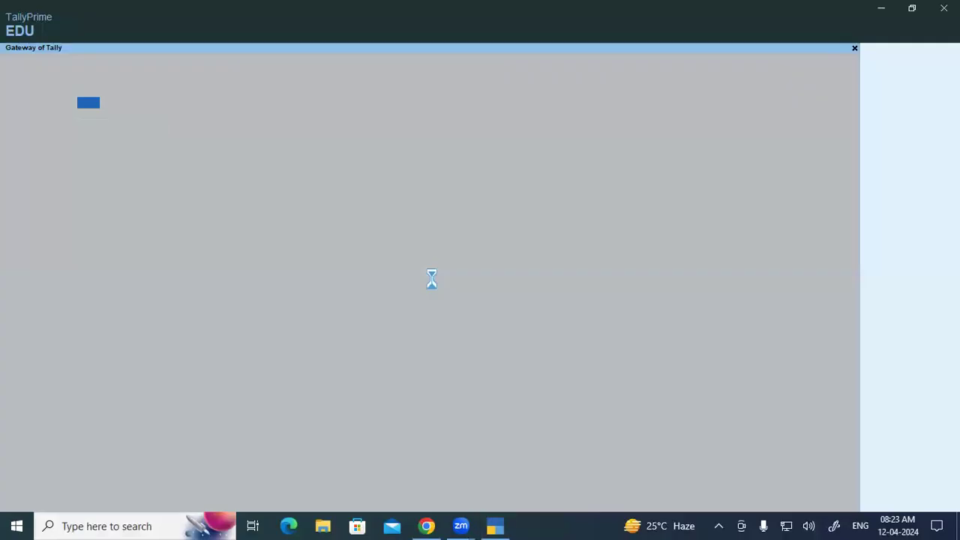
pyautogui.click(270, 304)
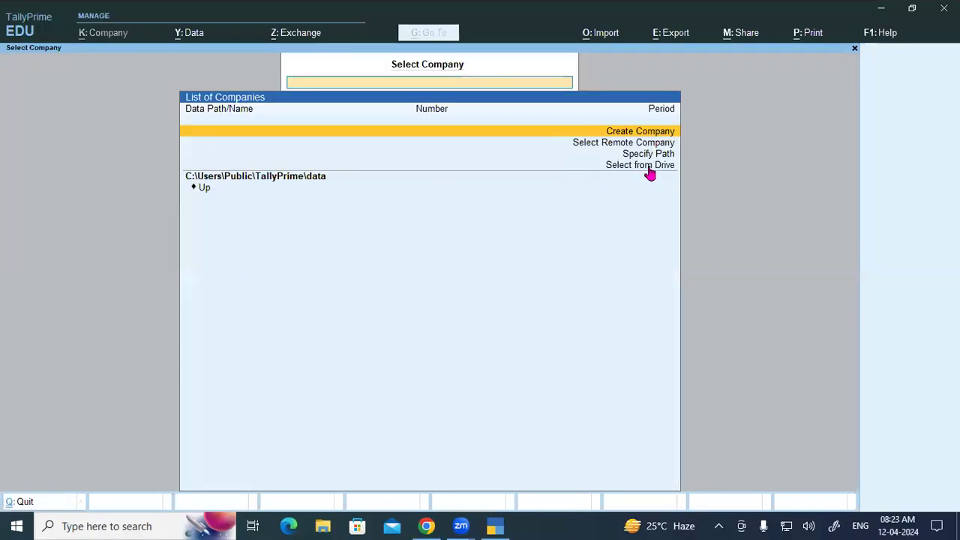
# Step: Load the company stored in the TALLY8.3AM folder on drive D
pyautogui.click(642, 177)
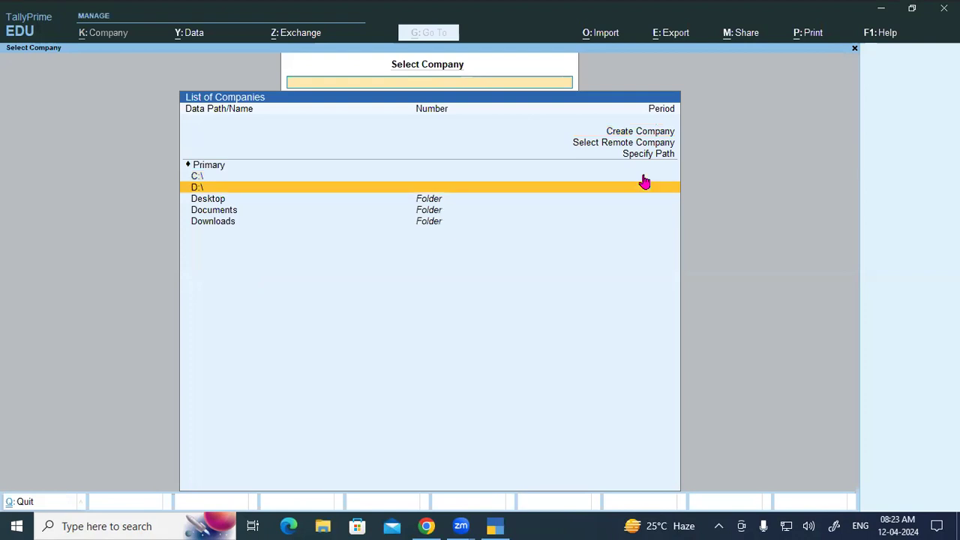
pyautogui.click(643, 183)
pyautogui.write('tally')
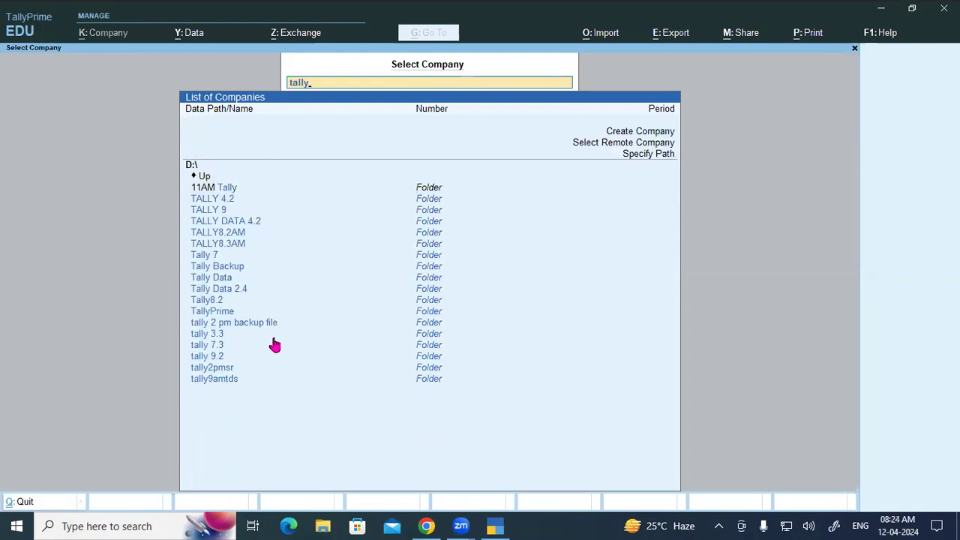
pyautogui.click(231, 246)
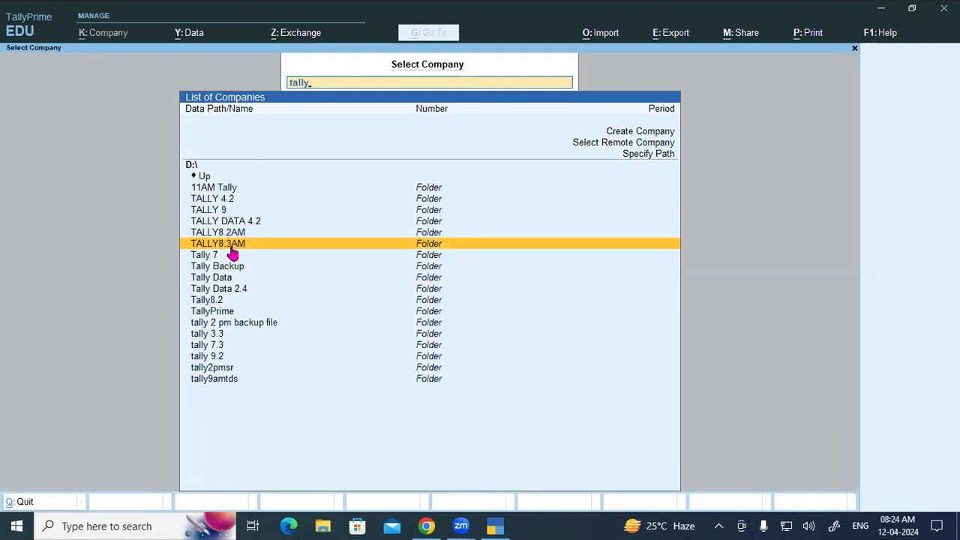
pyautogui.press('Return')
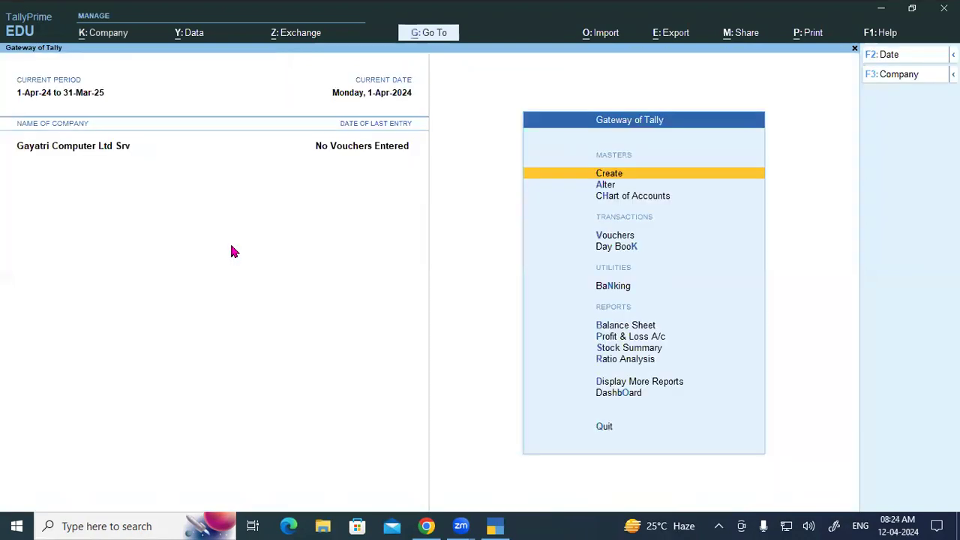
# Step: Open the Computer Care System ledger for alteration
pyautogui.press('Down')
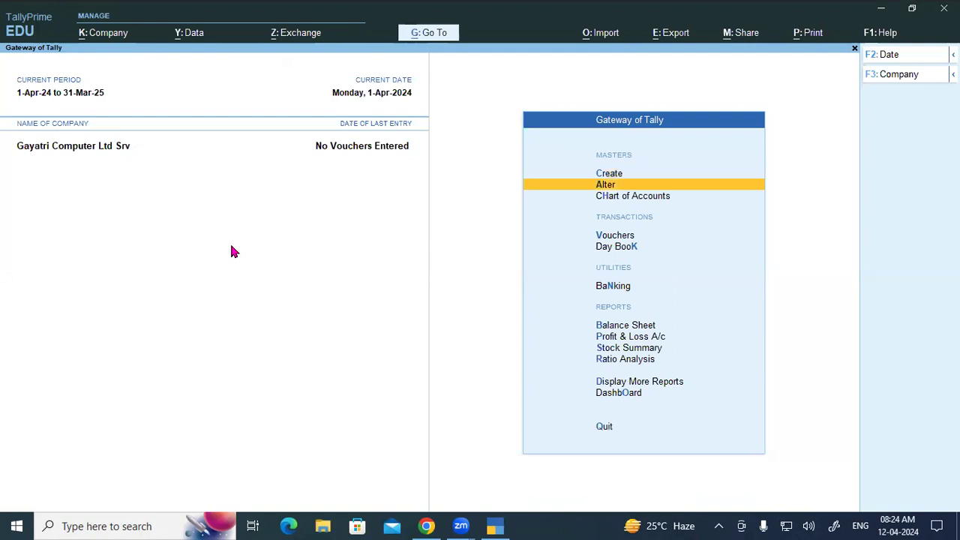
pyautogui.press('Return')
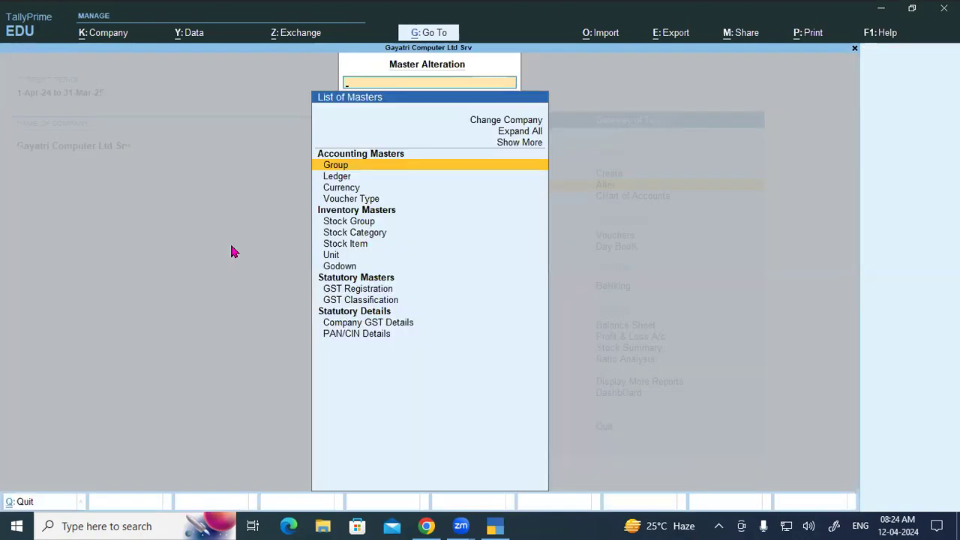
pyautogui.press('Down')
pyautogui.press('Return')
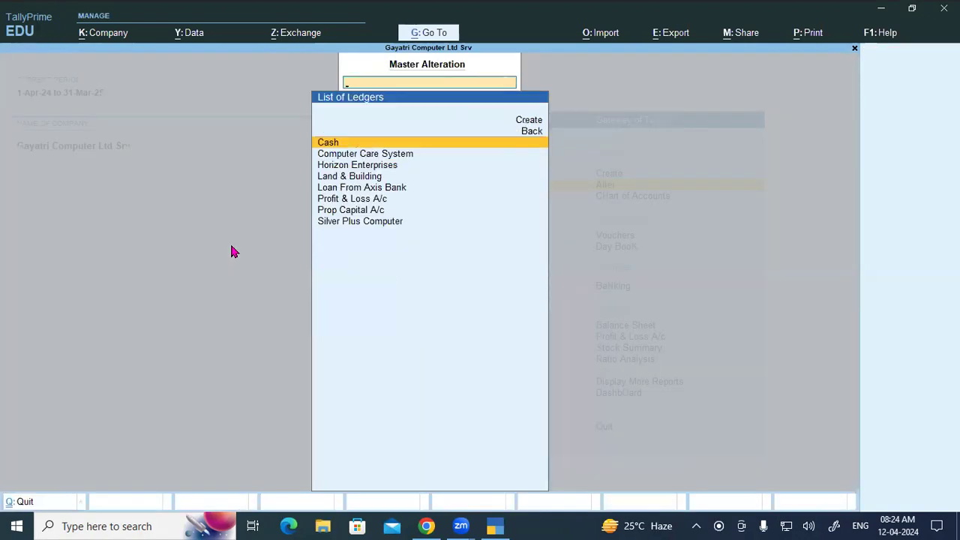
pyautogui.press('Down')
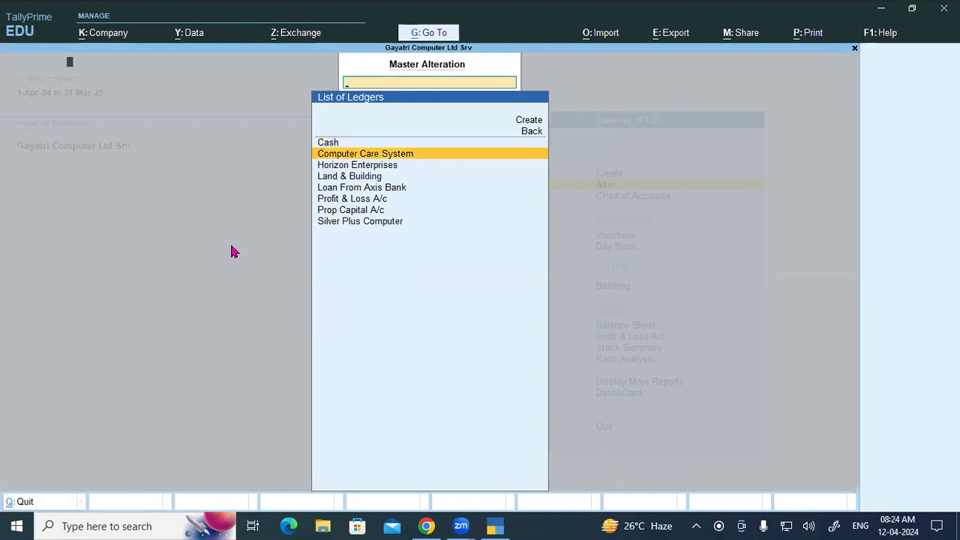
pyautogui.press('Return')
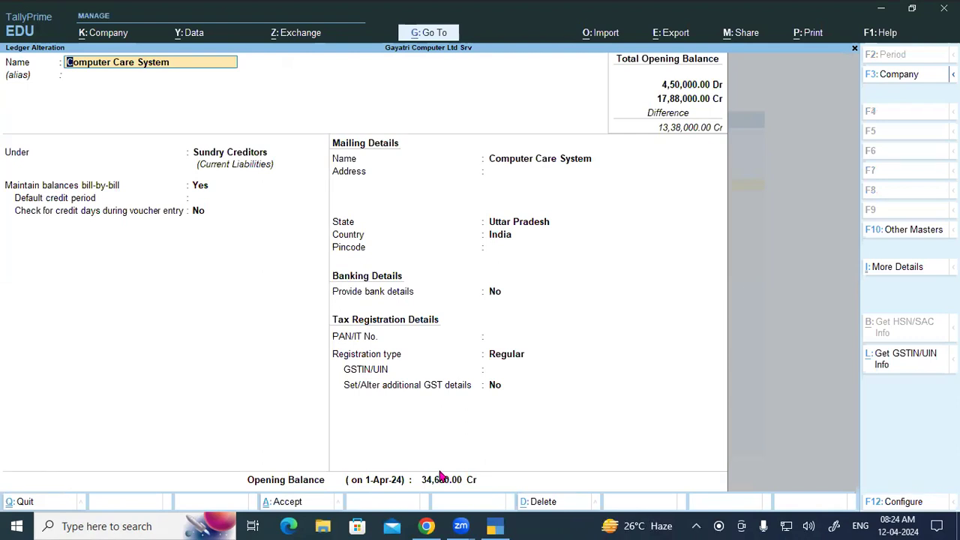
# Step: Request deletion of the Computer Care System ledger, decline the deletion, and return to the Gateway of Tally
pyautogui.hotkey('ctrl', 'a')
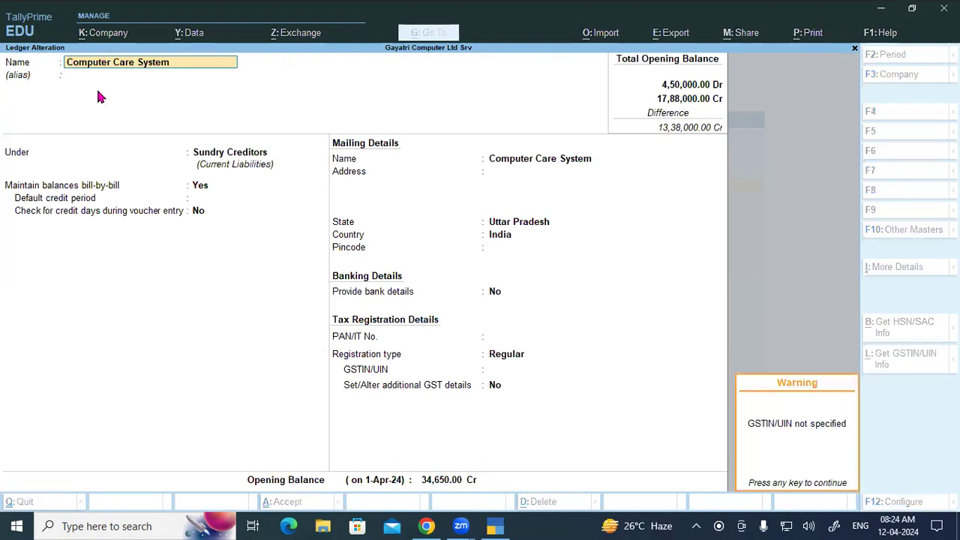
pyautogui.click(128, 266)
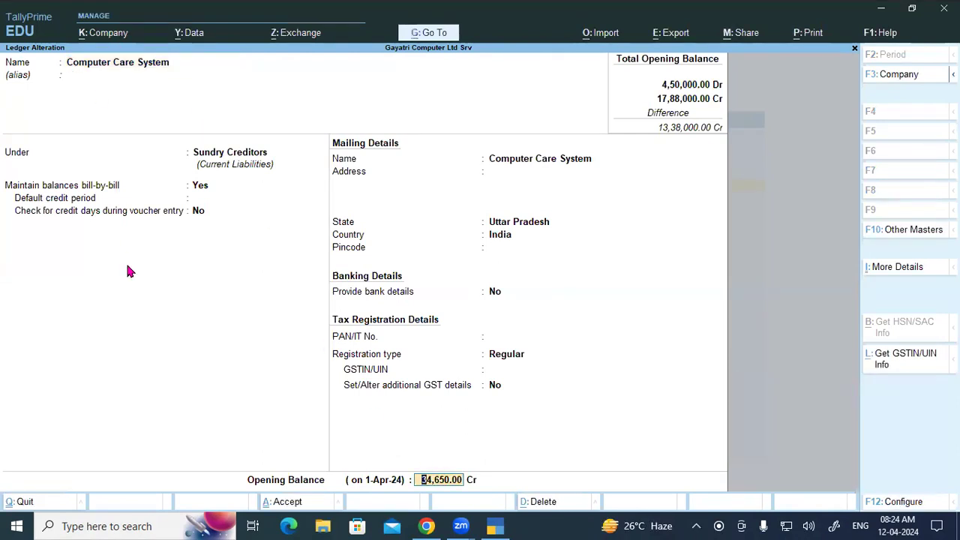
pyautogui.click(127, 266)
pyautogui.press('alt')
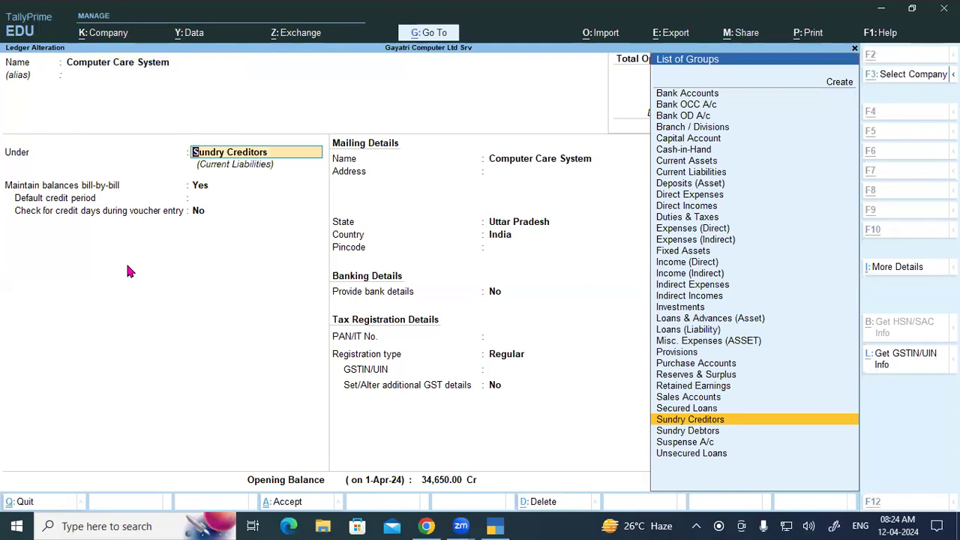
pyautogui.hotkey('alt', 'd')
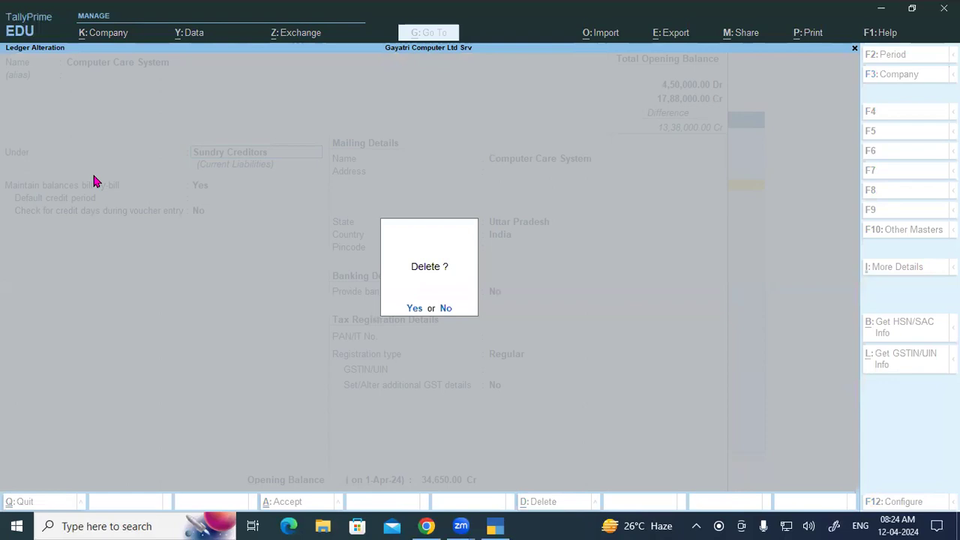
pyautogui.press('n')
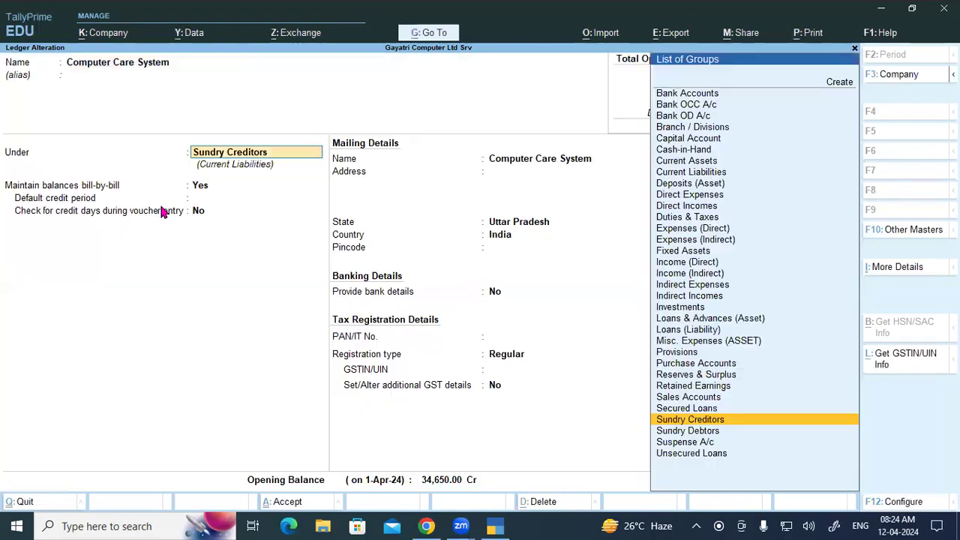
pyautogui.press('Escape')
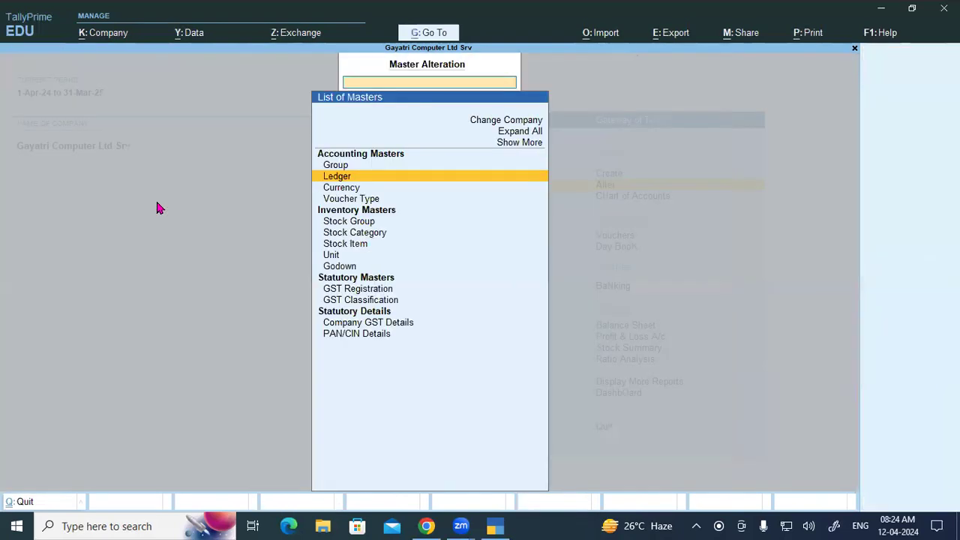
pyautogui.press('Escape')
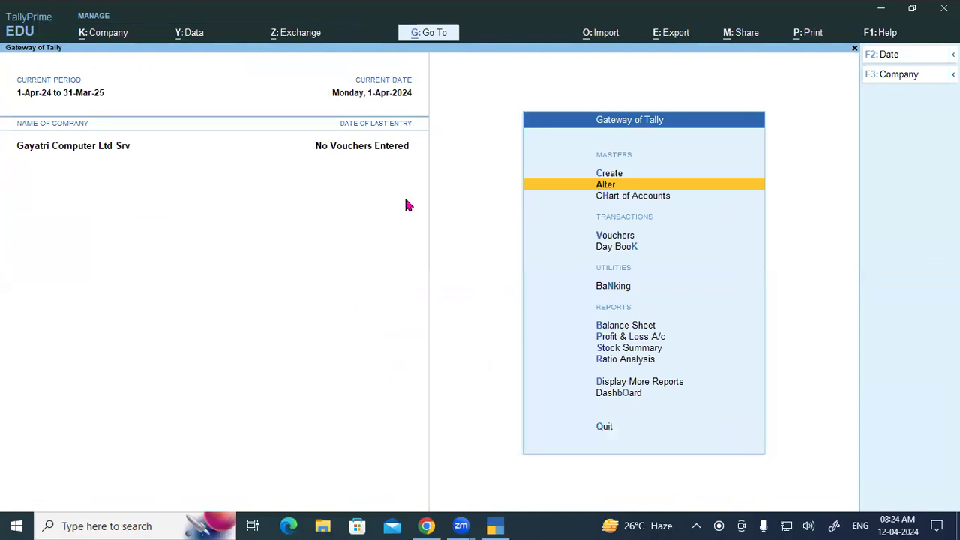
# Step: View the list of ledgers available for alteration and return to the Gateway of Tally
pyautogui.click(587, 189)
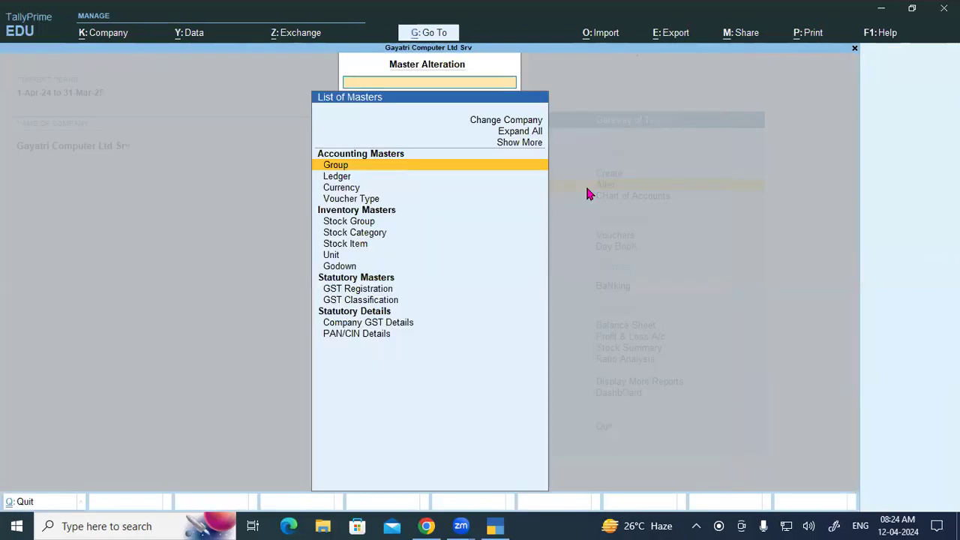
pyautogui.click(344, 179)
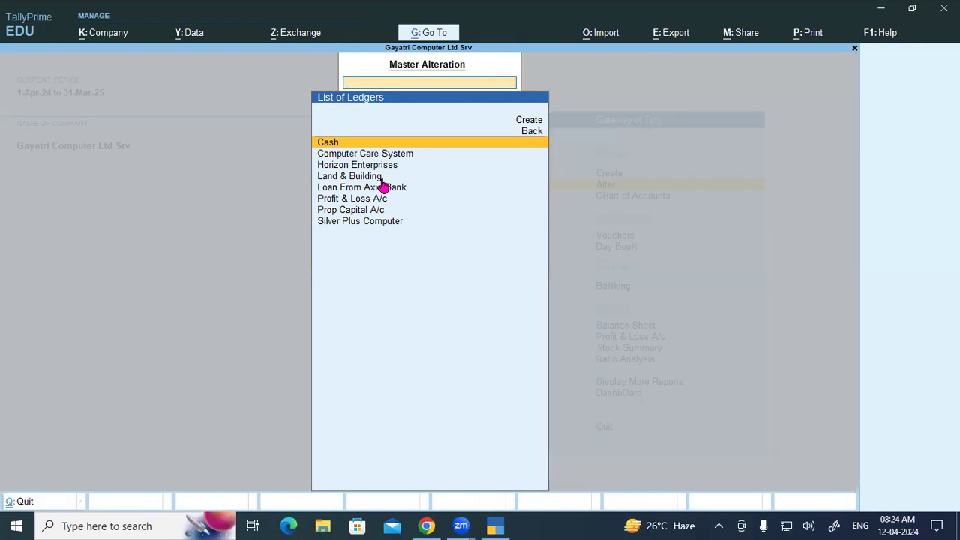
pyautogui.press('Escape')
pyautogui.press('Escape')
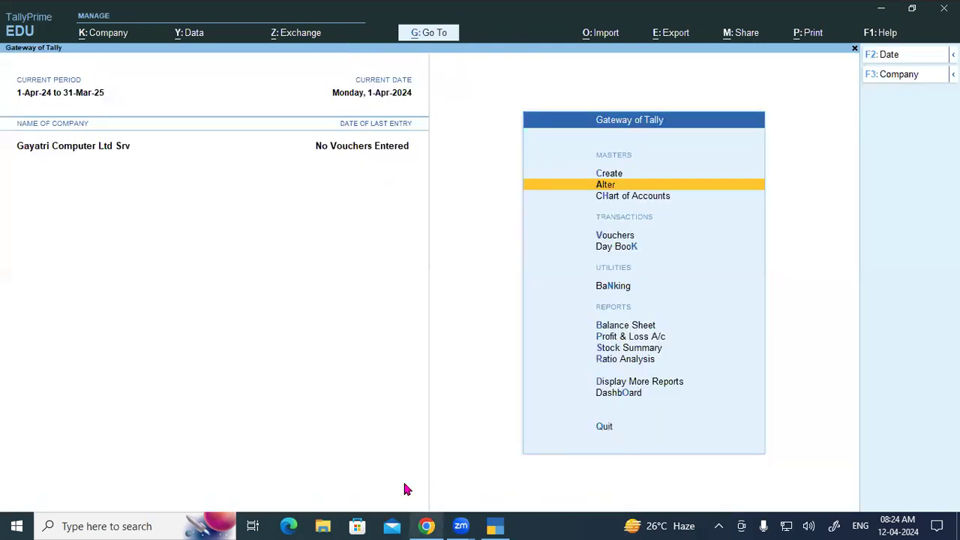
# Step: Switch to Chrome and read the Group section on page 28 of the accounting notes
pyautogui.hotkey('alt', 'Tab')
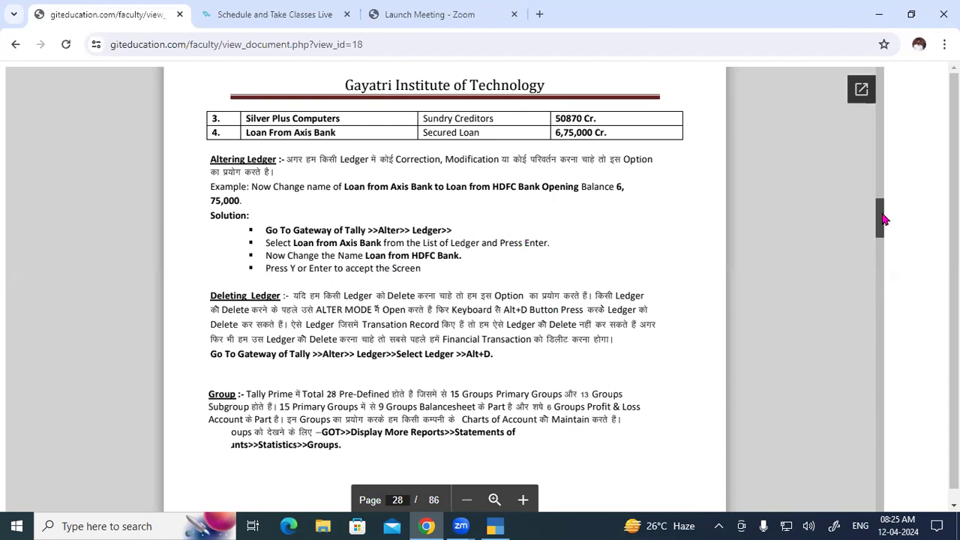
pyautogui.scroll(-5, 882, 219)
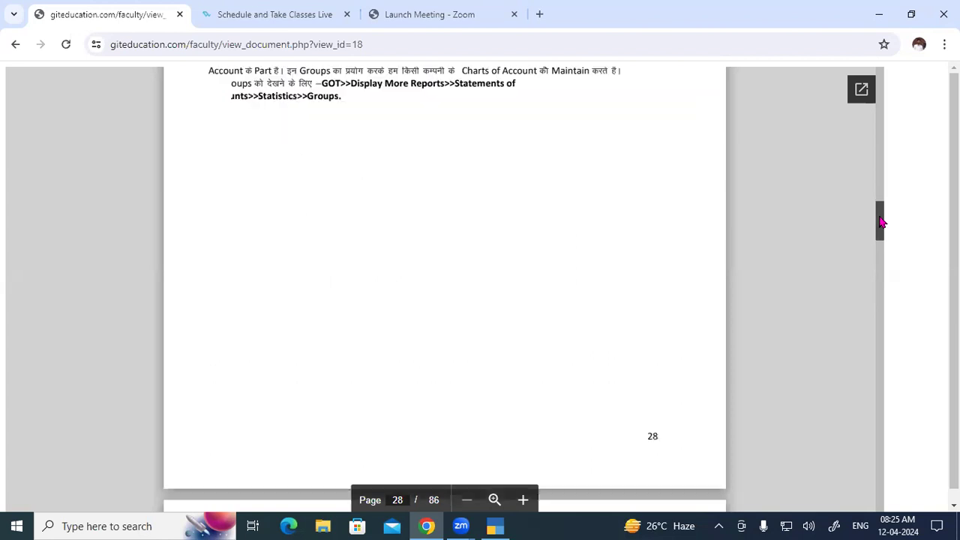
pyautogui.scroll(2, 883, 219)
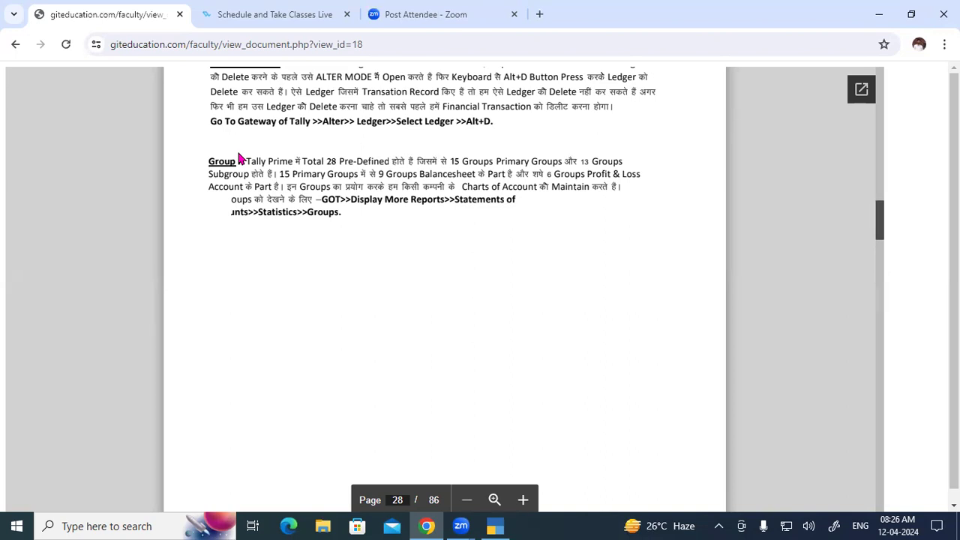
# Step: Switch to TallyPrime and open a blank ledger creation form from the accounting masters
pyautogui.click(496, 523)
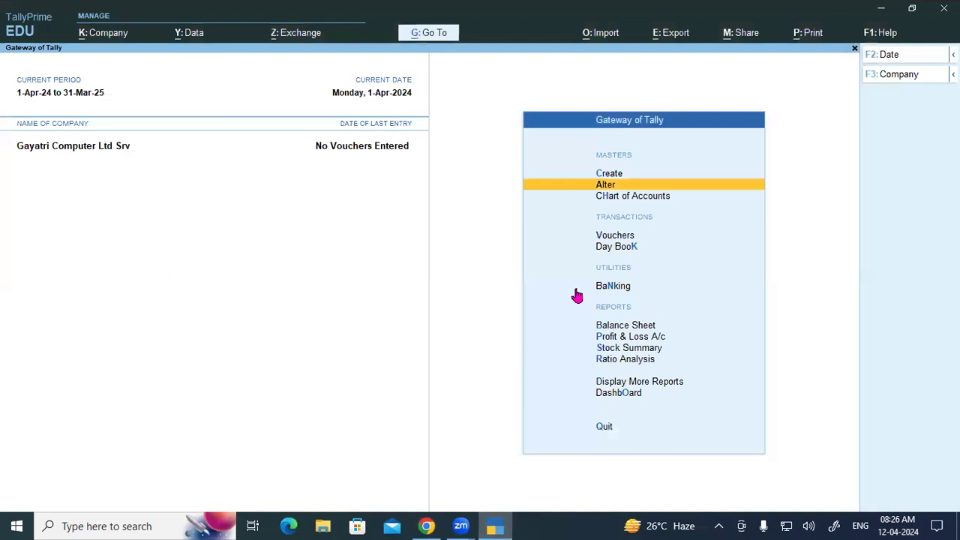
pyautogui.press('Up')
pyautogui.press('Return')
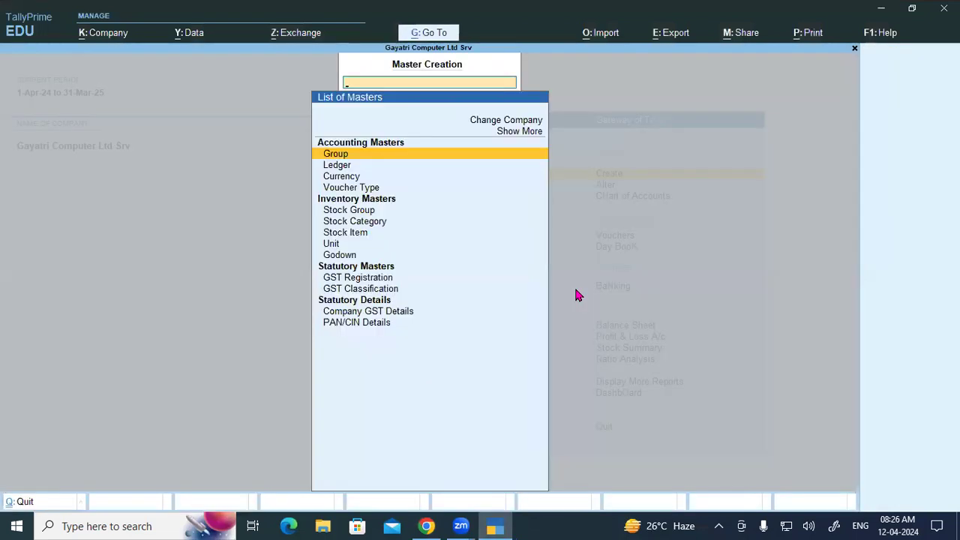
pyautogui.press('Down')
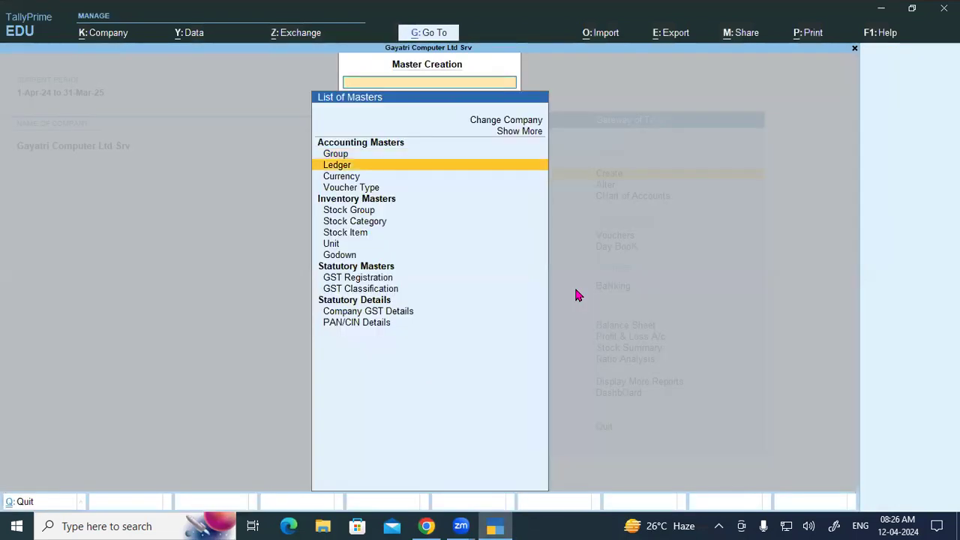
pyautogui.press('Return')
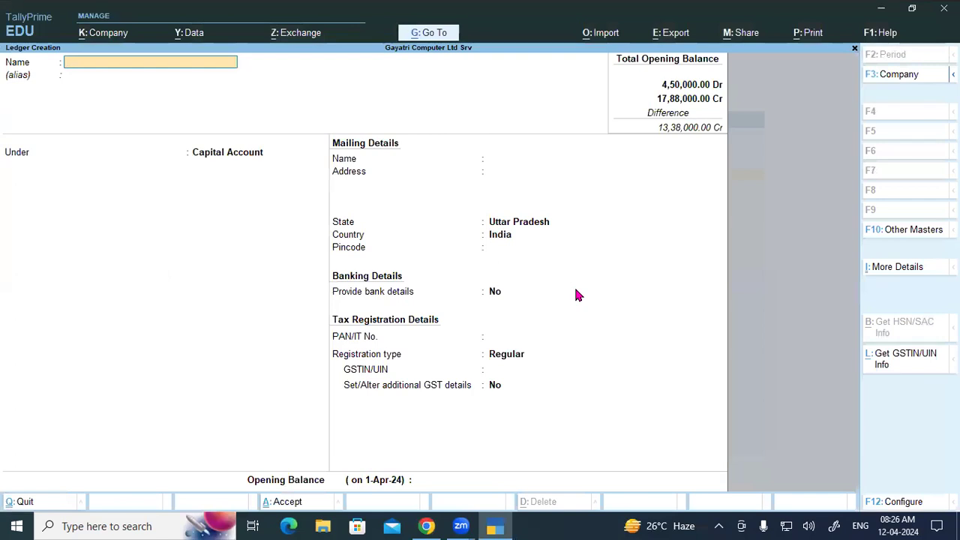
# Step: Start a trial ledger named Srt under Indirect Incomes, discard it, and return to the Gateway of Tally
pyautogui.write('Srt')
pyautogui.press('Return')
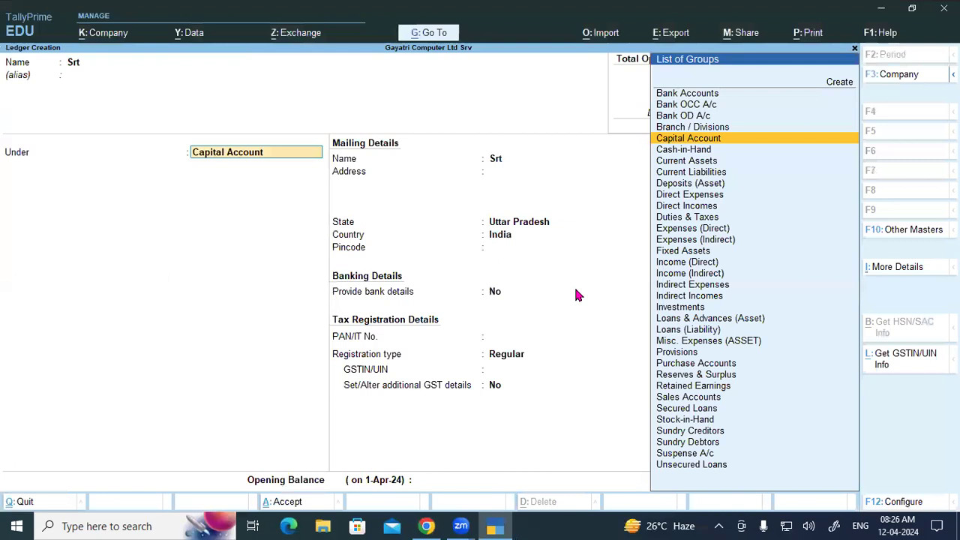
pyautogui.press('BackSpace')
pyautogui.write('In')
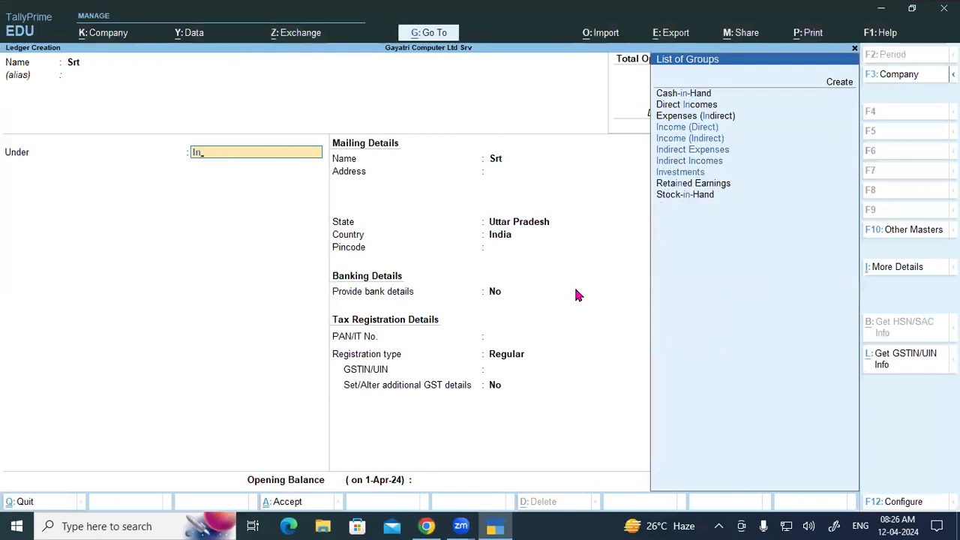
pyautogui.press('Return')
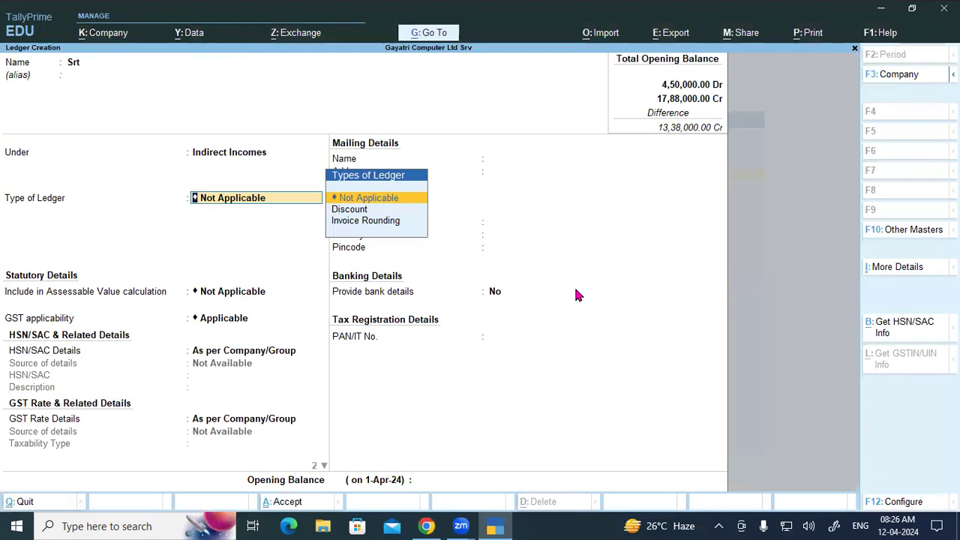
pyautogui.press('BackSpace')
pyautogui.press('Escape')
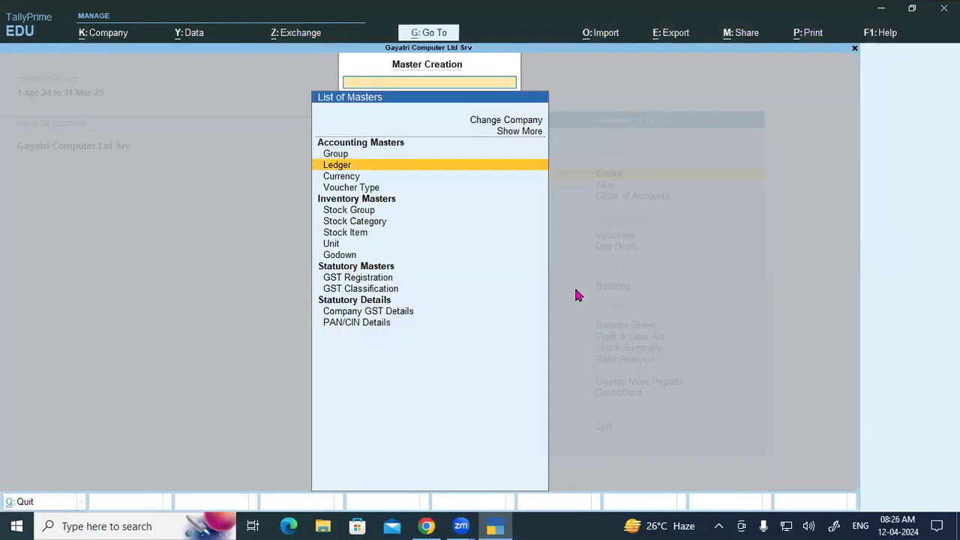
pyautogui.press('Escape')
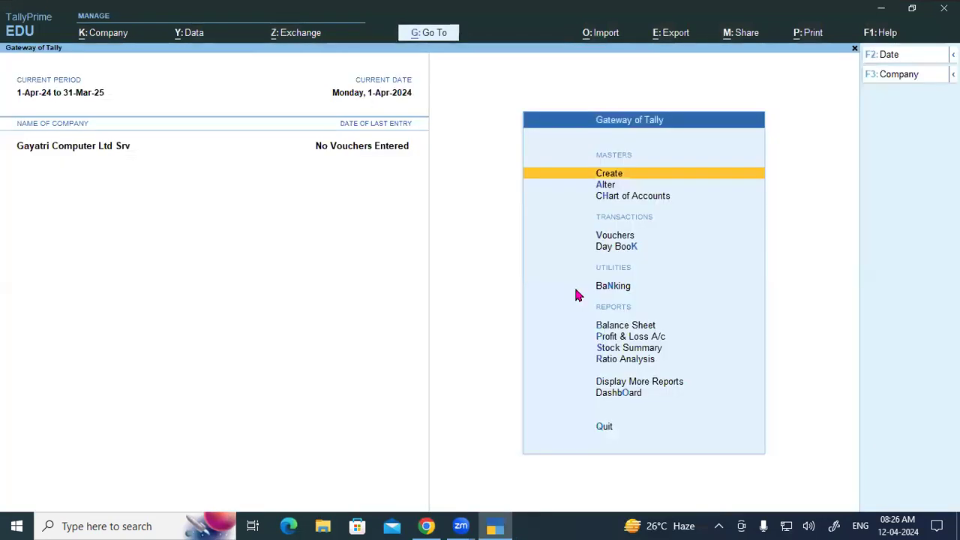
# Step: View the Group creation form and return to the Gateway of Tally without creating a group
pyautogui.press('Return')
pyautogui.press('Down')
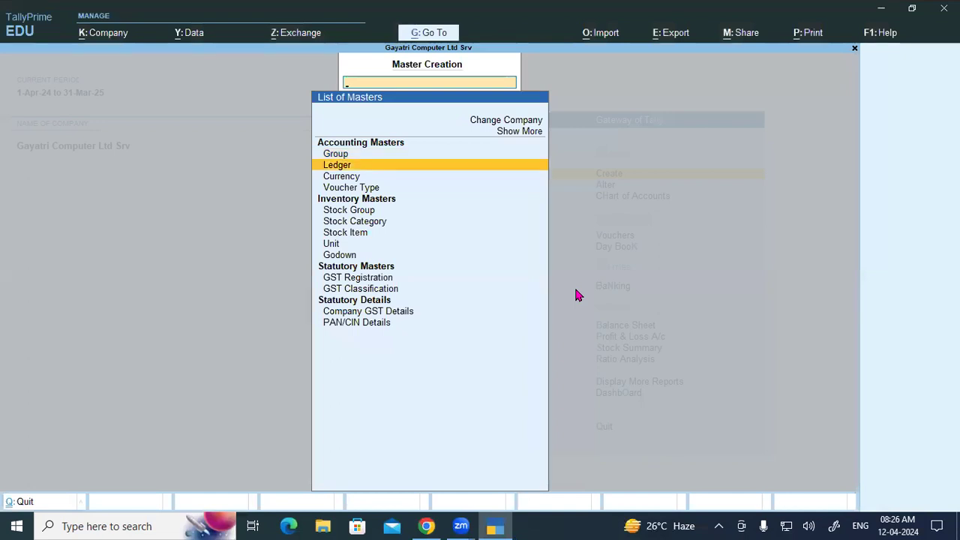
pyautogui.press('Up')
pyautogui.press('Return')
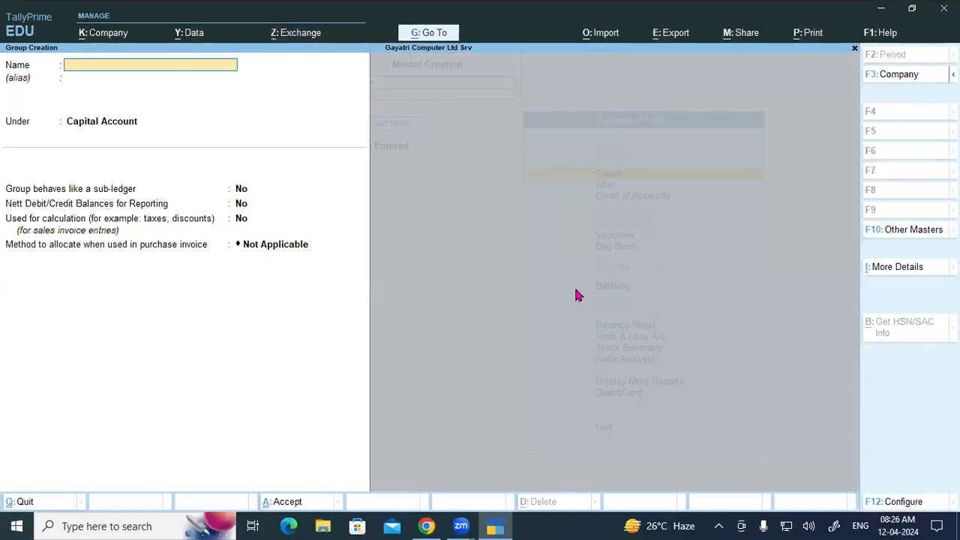
pyautogui.press('Escape')
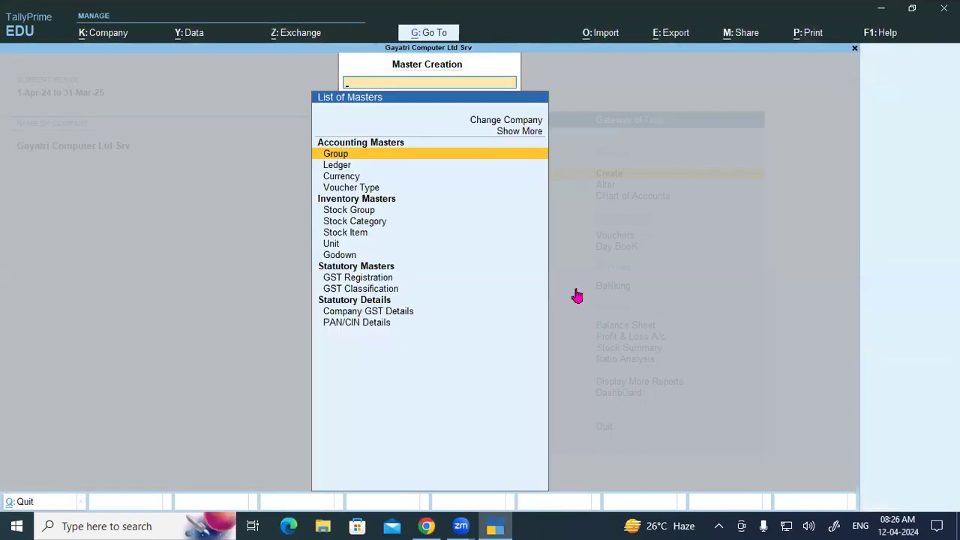
pyautogui.press('Escape')
# Step: Check the path for viewing groups in the Chrome notes and open the Statistics report under Statements of Accounts in TallyPrime
pyautogui.click(426, 526)
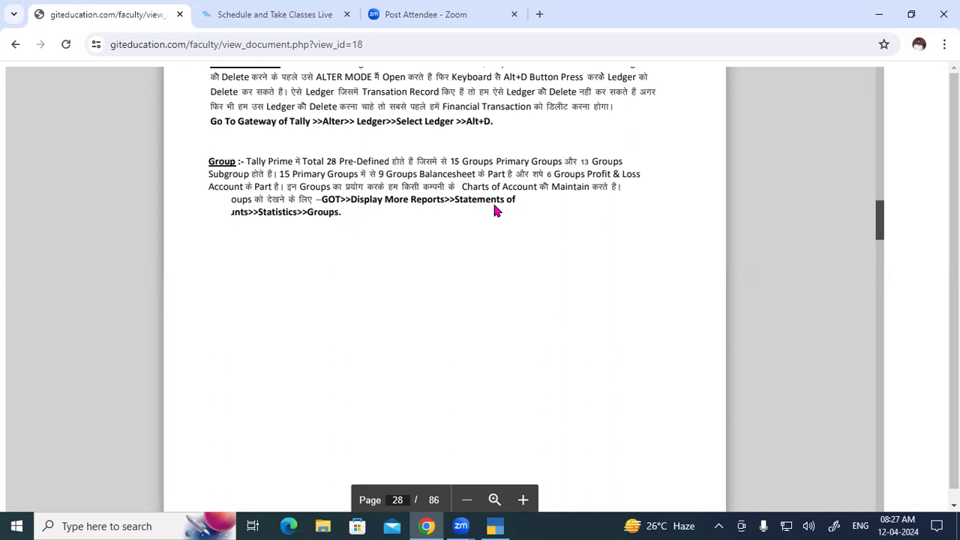
pyautogui.click(495, 526)
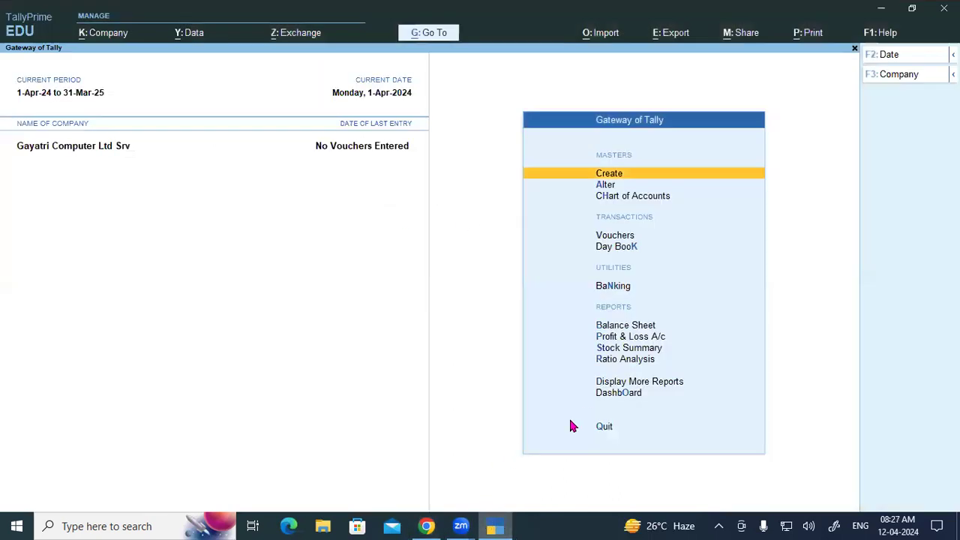
pyautogui.click(610, 384)
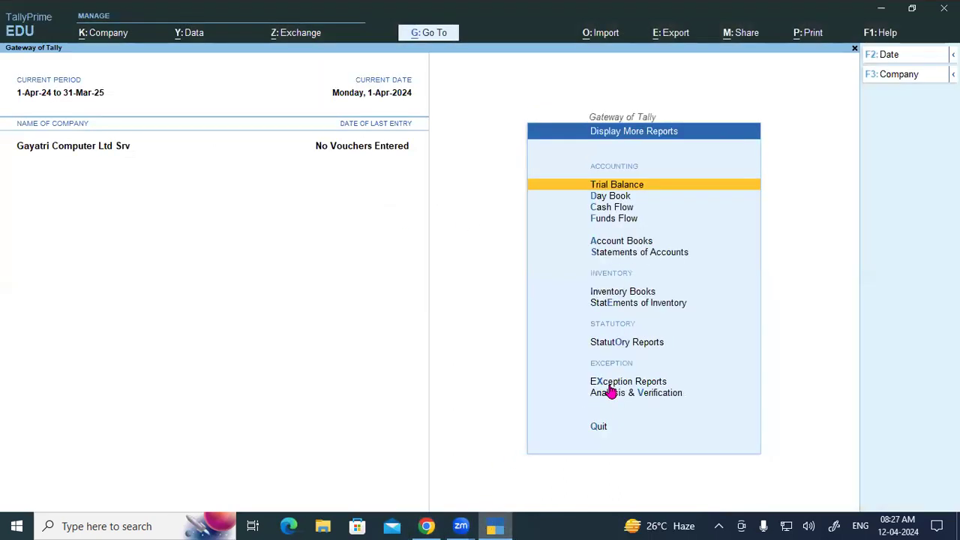
pyautogui.click(626, 255)
pyautogui.click(613, 299)
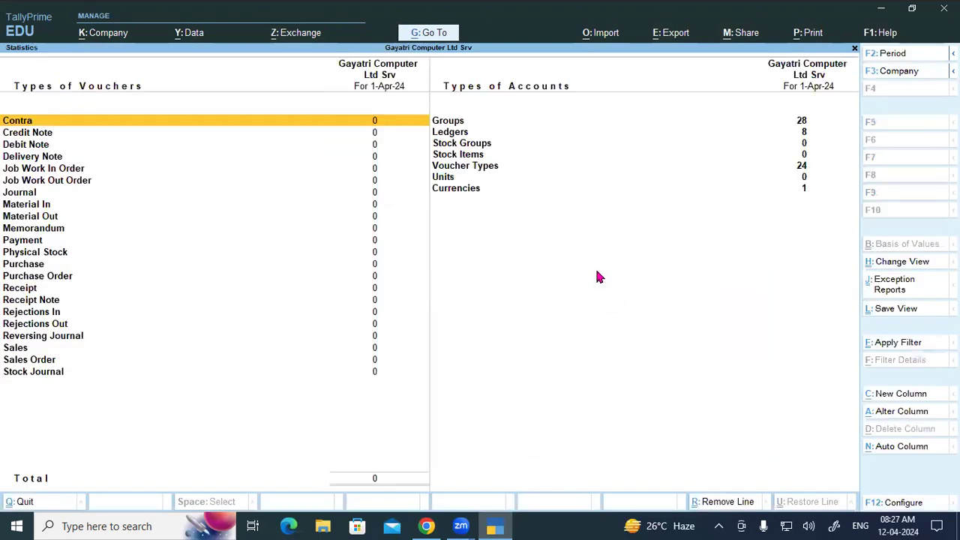
# Step: Examine the Groups, Ledgers, Voucher Types, Currencies and Units entries in the Statistics report, and return to the Gateway of Tally
pyautogui.click(450, 123)
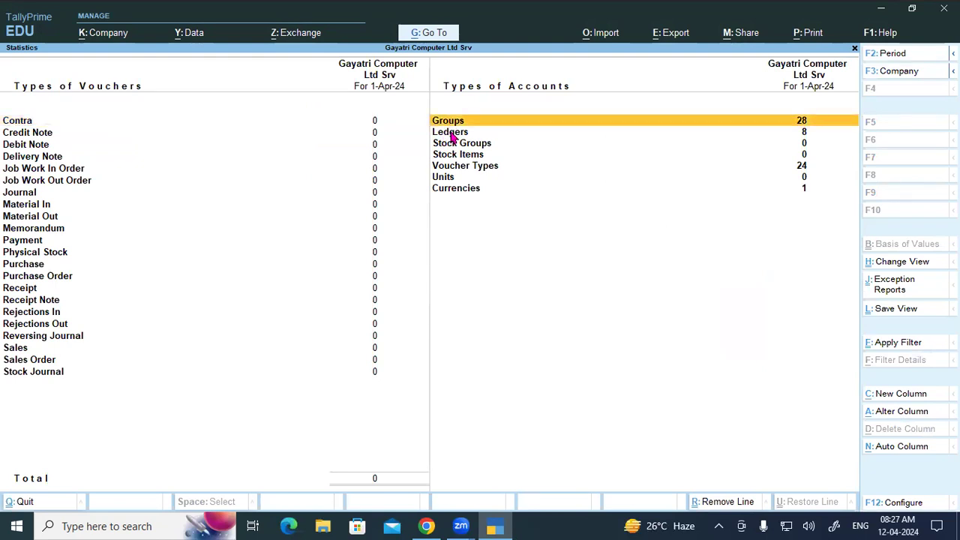
pyautogui.click(451, 134)
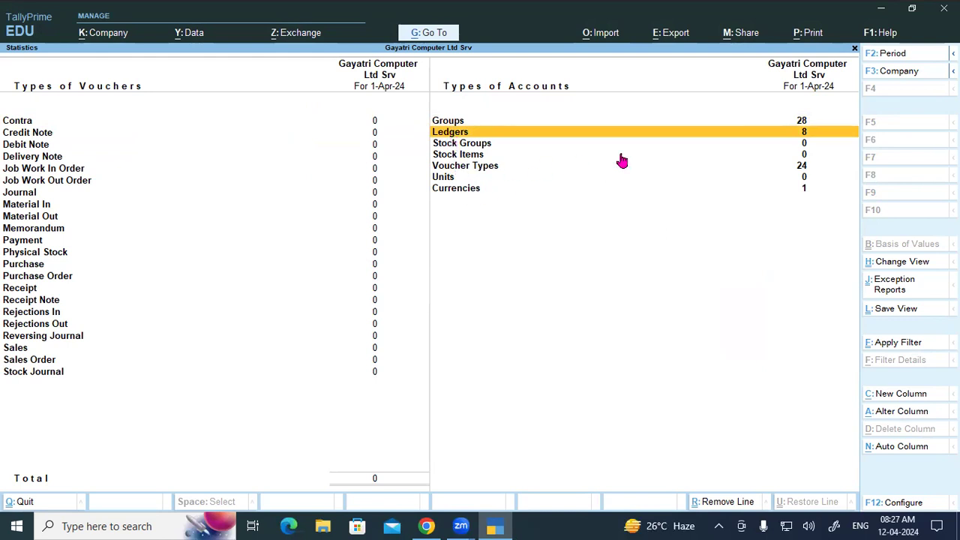
pyautogui.click(468, 169)
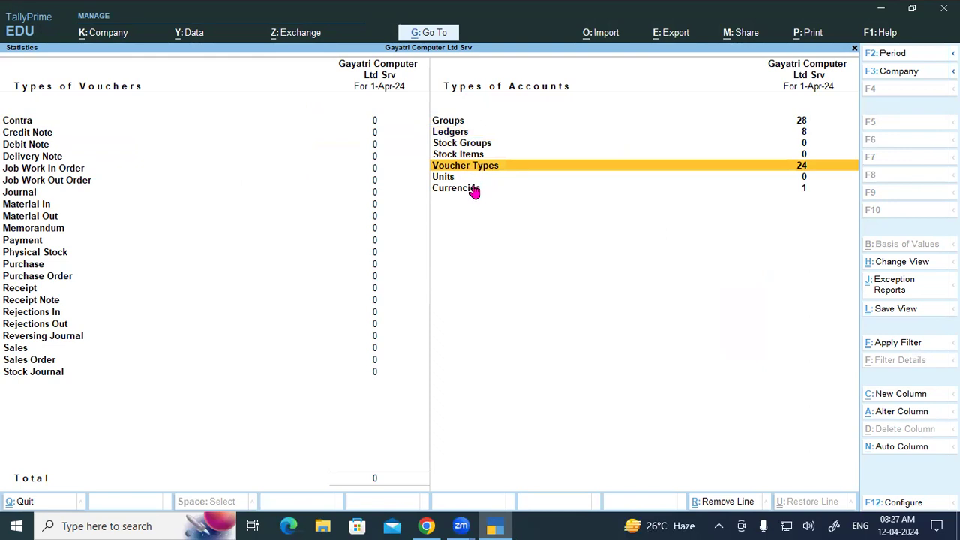
pyautogui.click(472, 189)
pyautogui.click(458, 178)
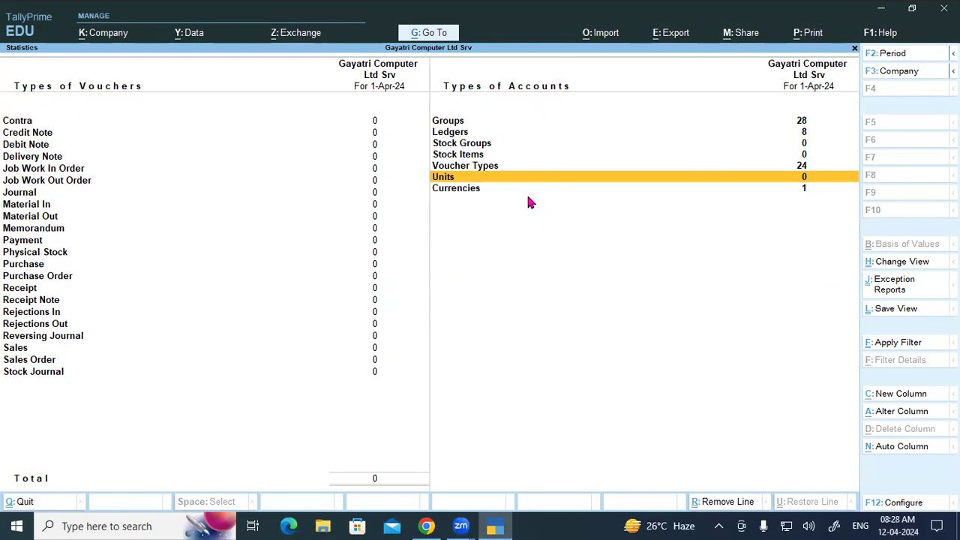
pyautogui.press('Escape')
pyautogui.press('Escape')
pyautogui.press('Escape')
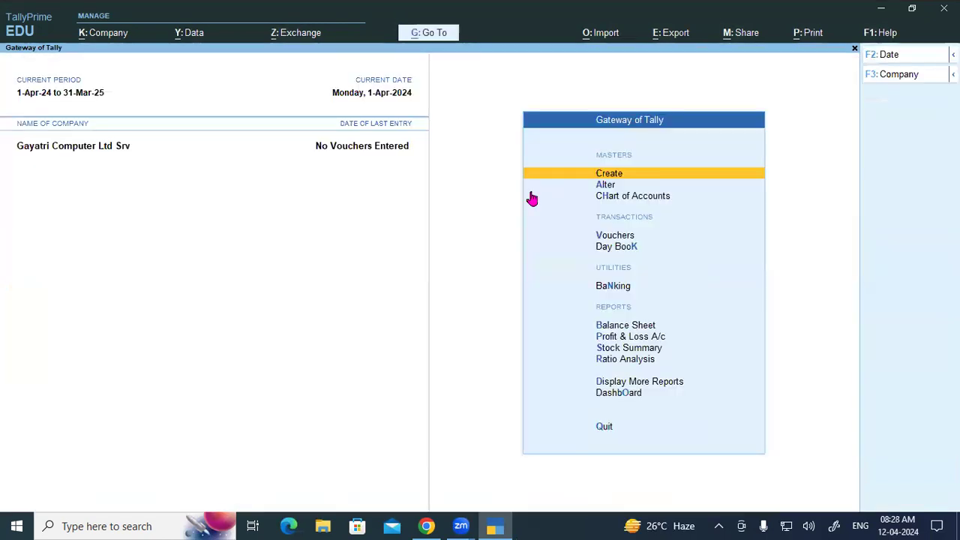
# Step: Reopen the Statistics report through Display More Reports, review the account types, and return to the Gateway of Tally
pyautogui.click(625, 384)
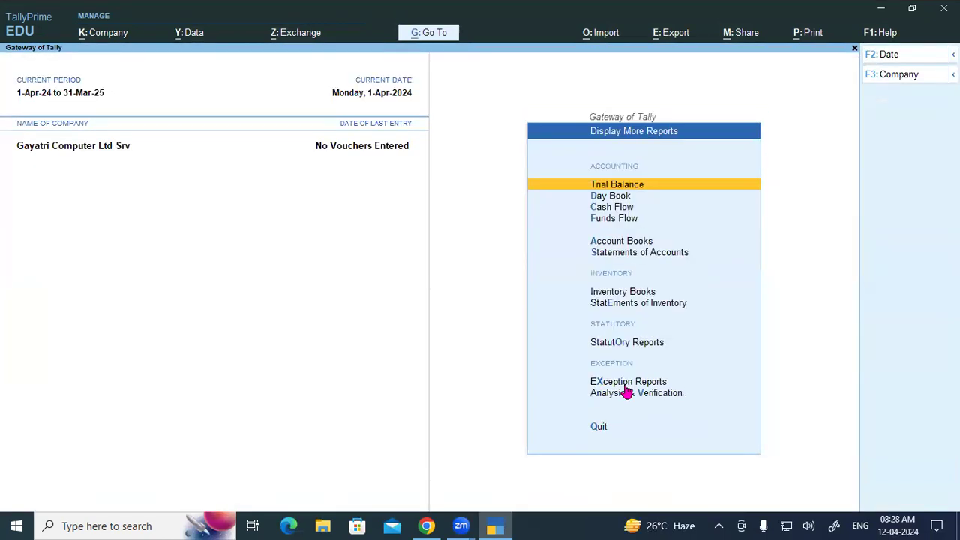
pyautogui.click(612, 255)
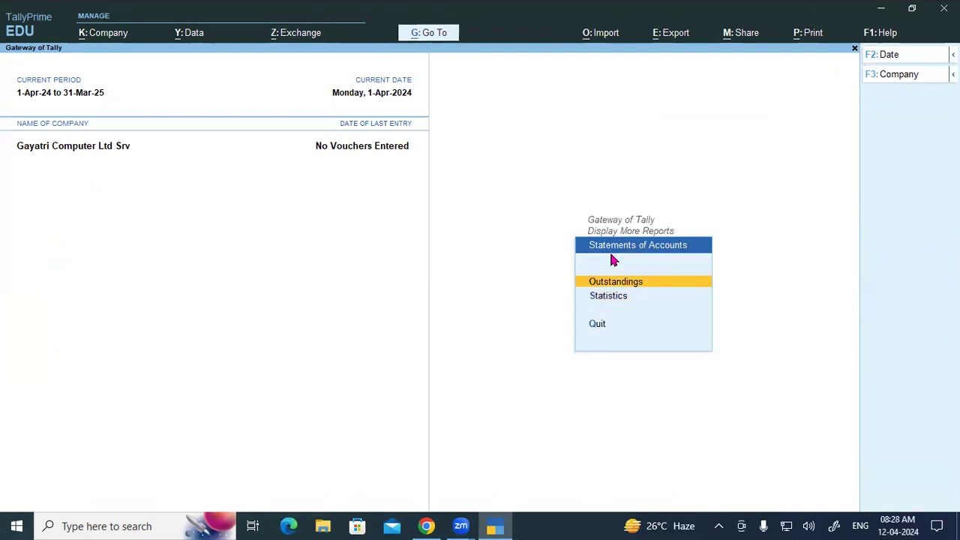
pyautogui.click(607, 298)
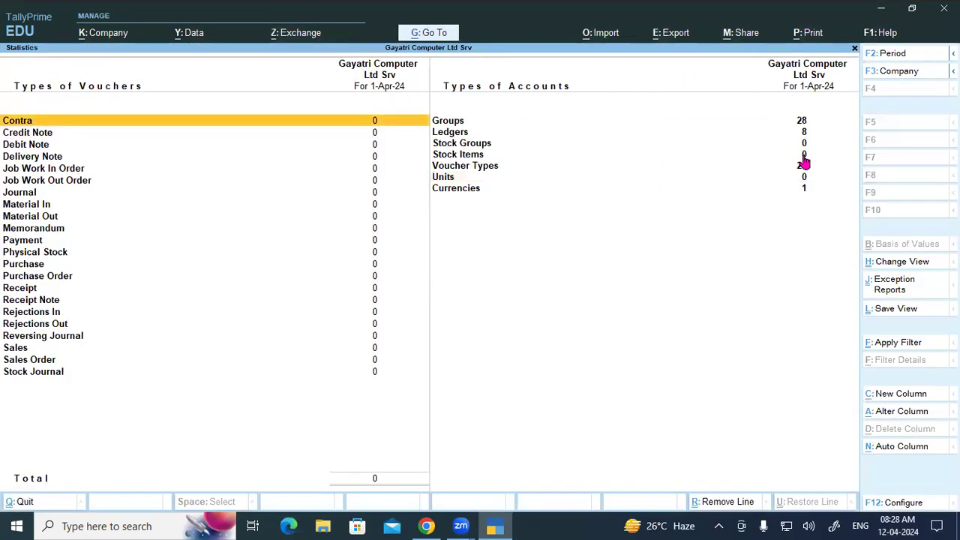
pyautogui.press('Escape')
pyautogui.press('Escape')
pyautogui.press('Escape')
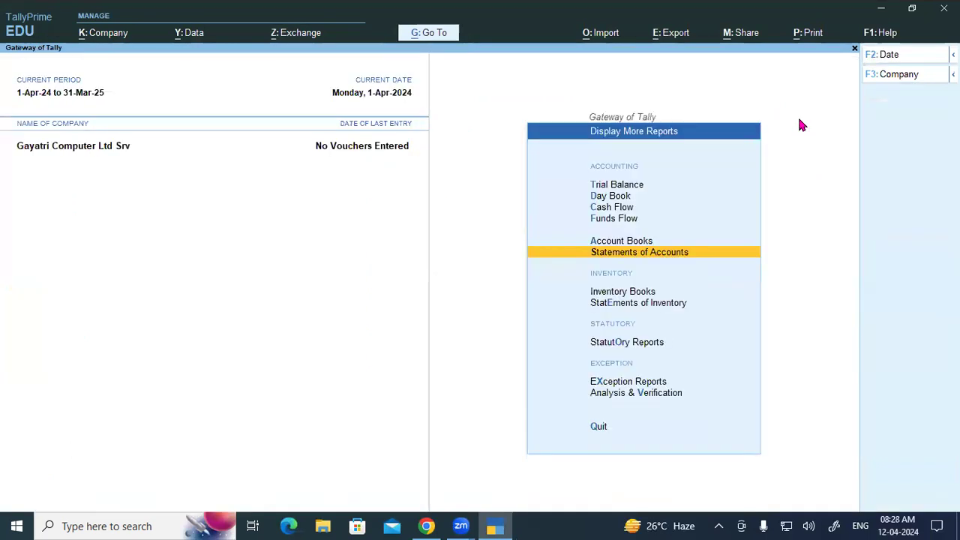
# Step: Switch to Chrome and read the Group Creation section on page 29 of the notes
pyautogui.click(426, 526)
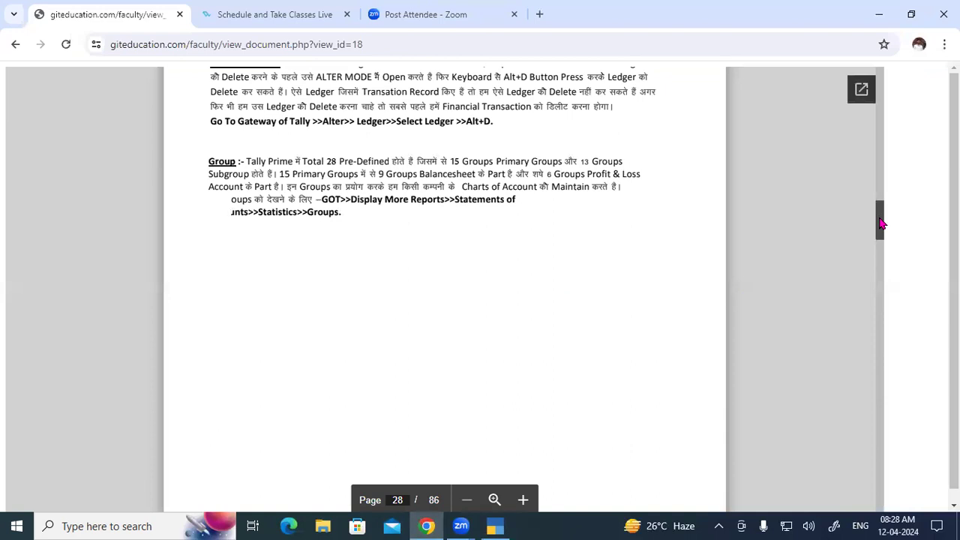
pyautogui.scroll(-5, 881, 223)
pyautogui.scroll(-3, 881, 223)
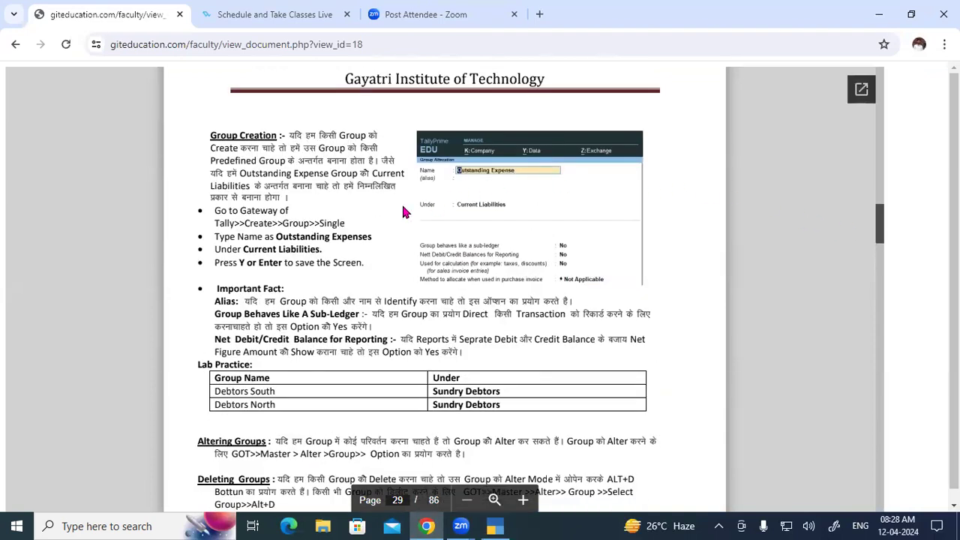
# Step: Switch to TallyPrime, start a new ledger named O/S Salary, and search its parent group list for "out"
pyautogui.click(501, 525)
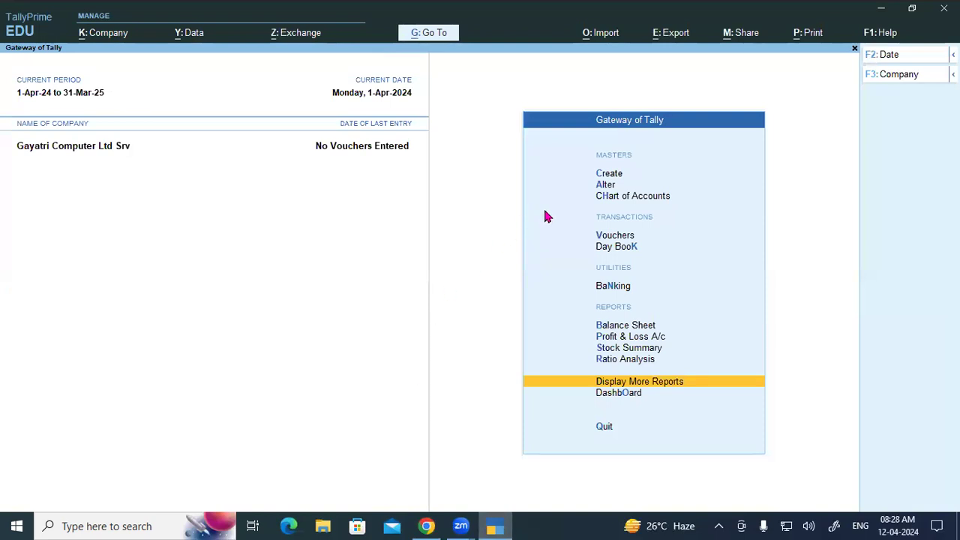
pyautogui.click(610, 176)
pyautogui.press('Down')
pyautogui.press('Return')
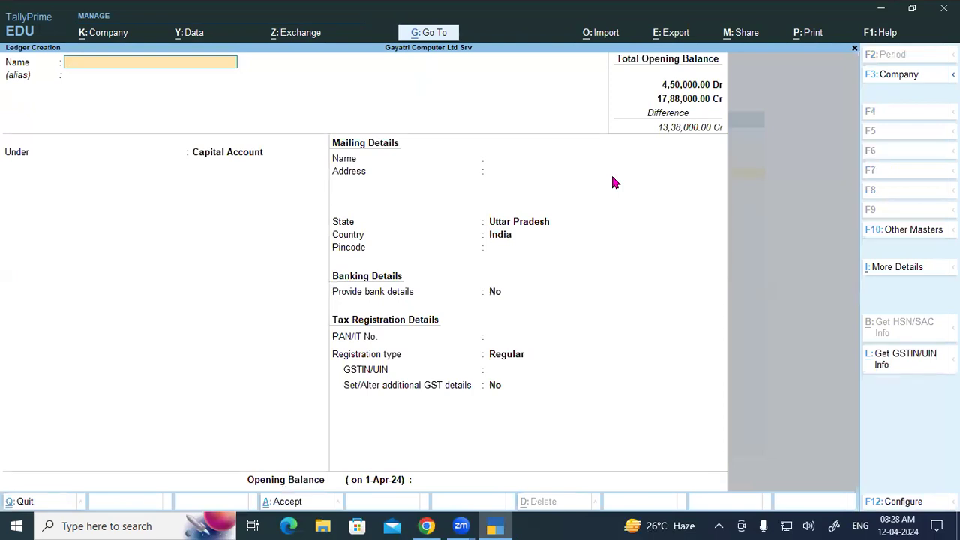
pyautogui.write('O/S Salary')
pyautogui.press('Return')
pyautogui.press('Return')
pyautogui.write('O')
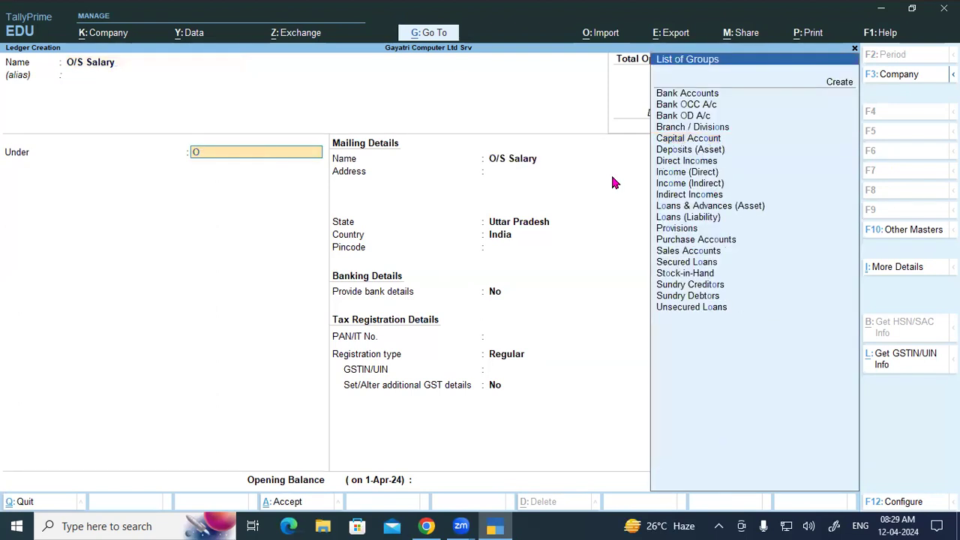
pyautogui.write('ut')
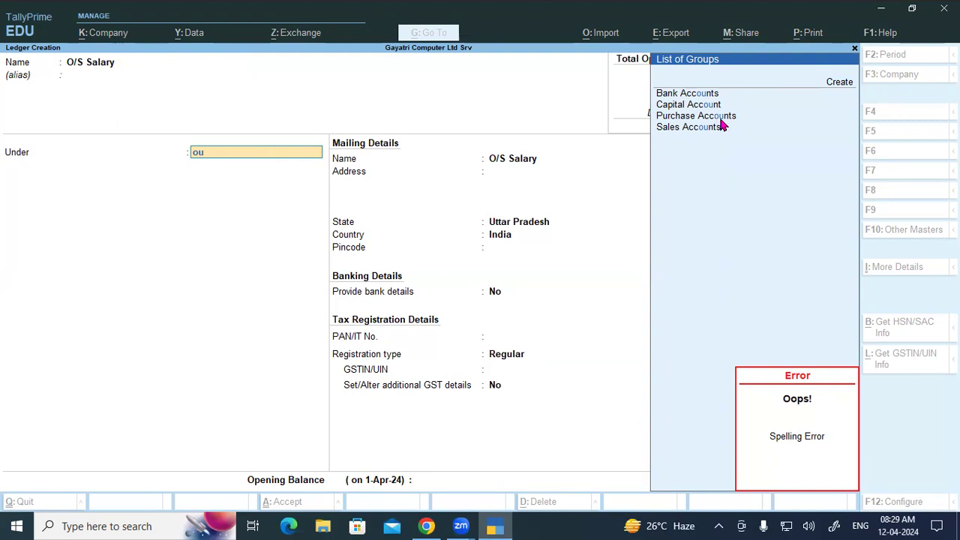
# Step: Annotate the ledger creation screen in red ink with a stick figure and circles joined by curved lines
pyautogui.click(718, 6)
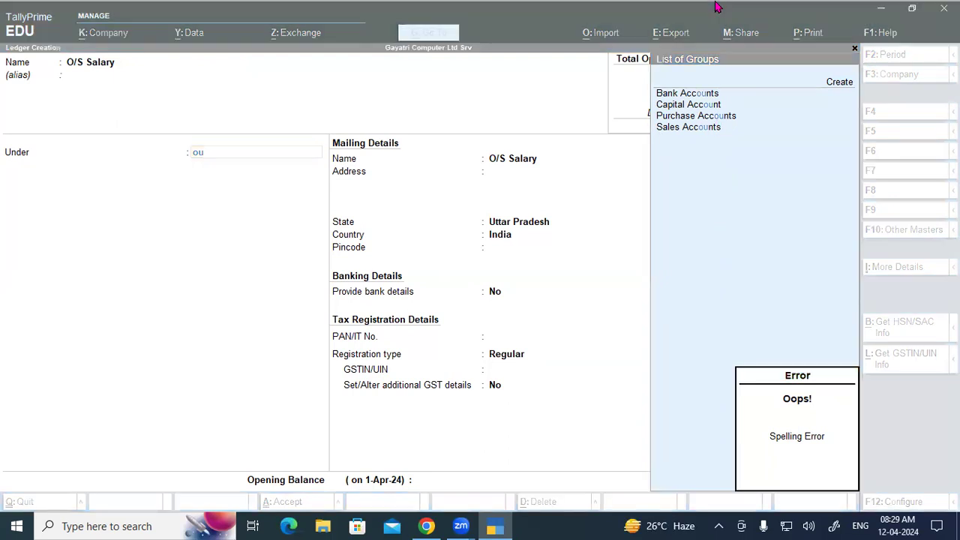
pyautogui.moveTo(214, 224)
pyautogui.mouseDown()
pyautogui.moveTo(222, 279)
pyautogui.moveTo(214, 276)
pyautogui.moveTo(229, 275)
pyautogui.moveTo(206, 299)
pyautogui.moveTo(230, 297)
pyautogui.mouseUp()
pyautogui.moveTo(305, 223); pyautogui.dragTo(311, 219)
pyautogui.moveTo(431, 201); pyautogui.dragTo(441, 200)
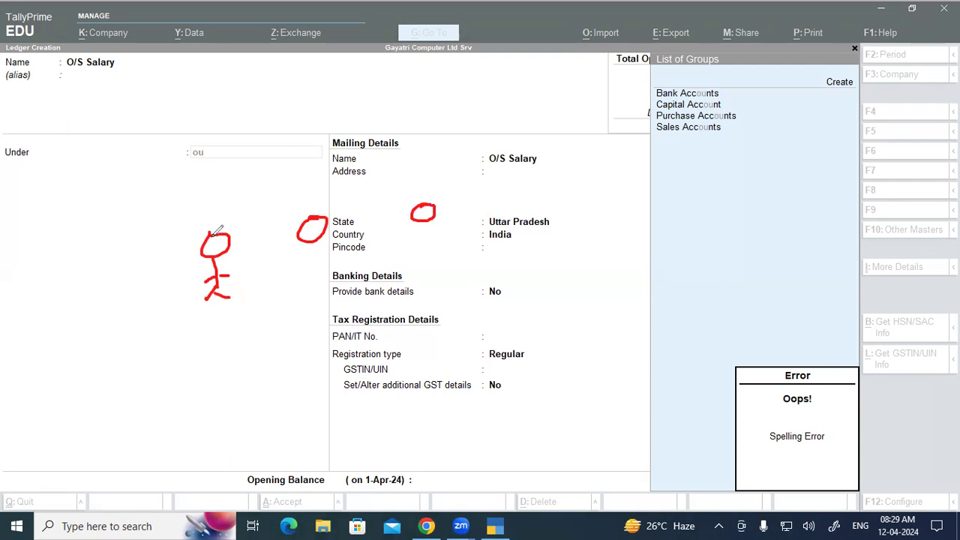
pyautogui.moveTo(217, 231)
pyautogui.mouseDown()
pyautogui.moveTo(219, 207)
pyautogui.moveTo(299, 197)
pyautogui.moveTo(313, 217)
pyautogui.mouseUp()
pyautogui.moveTo(219, 257)
pyautogui.mouseDown()
pyautogui.moveTo(253, 276)
pyautogui.moveTo(417, 210)
pyautogui.mouseUp()
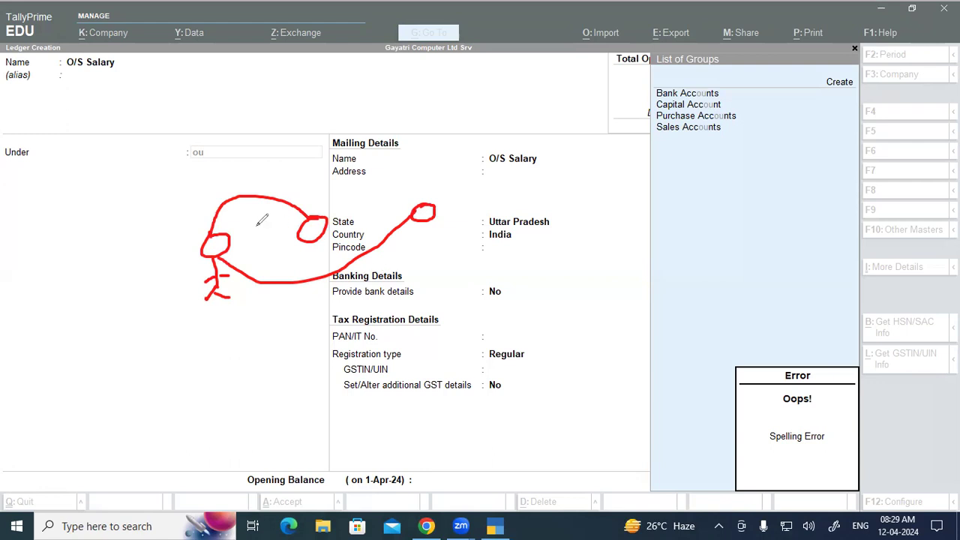
pyautogui.moveTo(217, 226)
pyautogui.mouseDown()
pyautogui.moveTo(307, 204)
pyautogui.moveTo(321, 212)
pyautogui.moveTo(314, 189)
pyautogui.moveTo(365, 192)
pyautogui.moveTo(410, 213)
pyautogui.moveTo(393, 197)
pyautogui.moveTo(445, 199)
pyautogui.moveTo(398, 214)
pyautogui.mouseUp()
# Step: Handwrite "Outstanding Exp — Current Li" in red ink and draw lines linking the O/S Salary name to both
pyautogui.moveTo(236, 90)
pyautogui.mouseDown()
pyautogui.moveTo(215, 96)
pyautogui.moveTo(228, 88)
pyautogui.moveTo(262, 97)
pyautogui.moveTo(274, 75)
pyautogui.moveTo(278, 94)
pyautogui.moveTo(293, 92)
pyautogui.mouseUp()
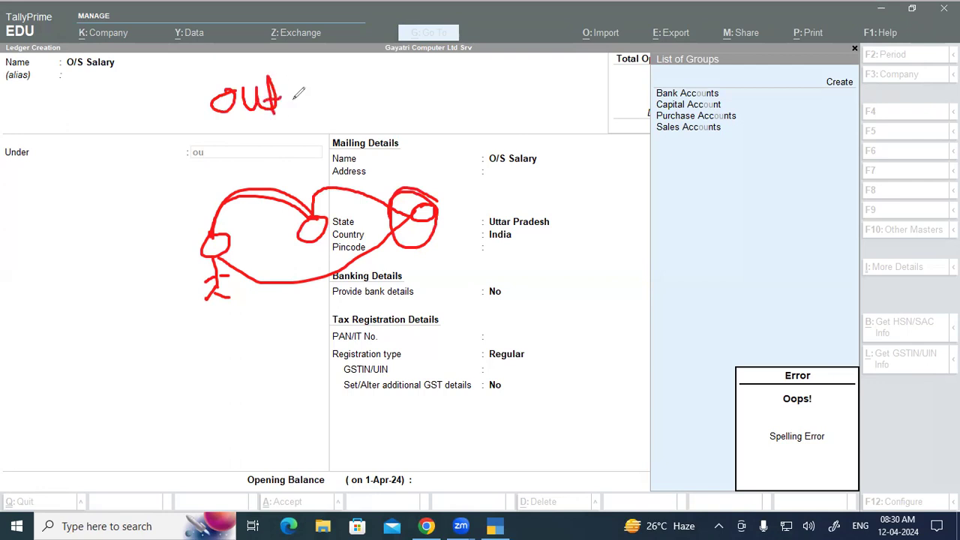
pyautogui.moveTo(290, 91)
pyautogui.mouseDown()
pyautogui.moveTo(279, 99)
pyautogui.moveTo(301, 99)
pyautogui.moveTo(328, 79)
pyautogui.moveTo(367, 85)
pyautogui.moveTo(368, 65)
pyautogui.moveTo(392, 82)
pyautogui.moveTo(407, 71)
pyautogui.moveTo(403, 141)
pyautogui.mouseUp()
pyautogui.moveTo(435, 86)
pyautogui.mouseDown()
pyautogui.moveTo(537, 92)
pyautogui.moveTo(560, 66)
pyautogui.moveTo(582, 72)
pyautogui.moveTo(696, 49)
pyautogui.moveTo(690, 78)
pyautogui.moveTo(731, 63)
pyautogui.moveTo(746, 41)
pyautogui.mouseUp()
pyautogui.moveTo(68, 70)
pyautogui.mouseDown()
pyautogui.moveTo(80, 84)
pyautogui.moveTo(110, 58)
pyautogui.mouseUp()
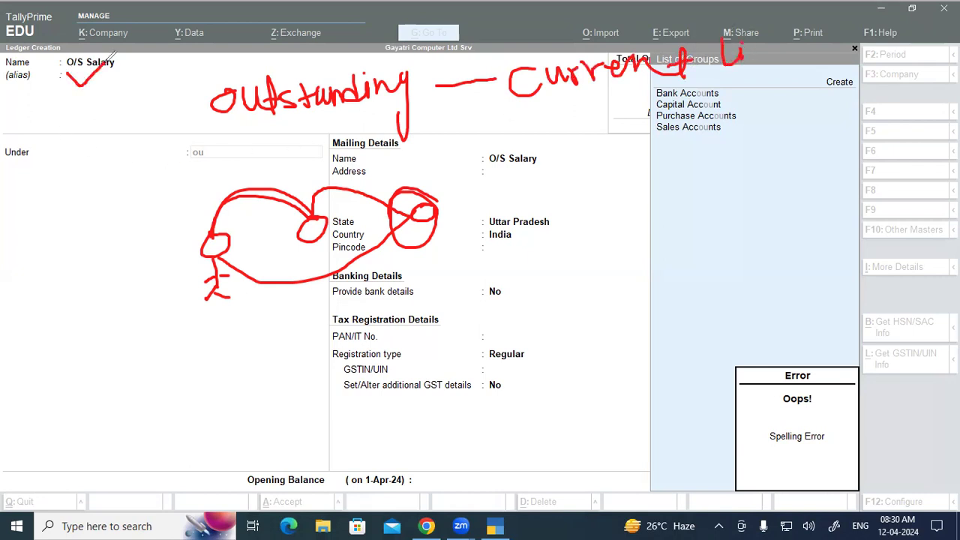
pyautogui.moveTo(83, 24)
pyautogui.mouseDown()
pyautogui.moveTo(85, 53)
pyautogui.moveTo(111, 38)
pyautogui.moveTo(99, 81)
pyautogui.moveTo(143, 135)
pyautogui.moveTo(197, 141)
pyautogui.moveTo(257, 119)
pyautogui.mouseUp()
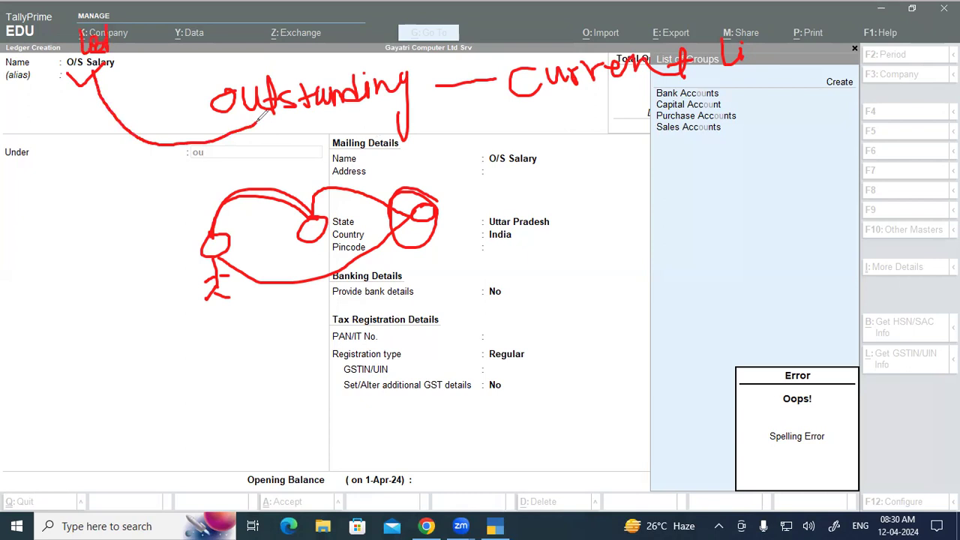
pyautogui.moveTo(324, 111)
pyautogui.mouseDown()
pyautogui.moveTo(326, 147)
pyautogui.moveTo(349, 145)
pyautogui.moveTo(362, 120)
pyautogui.mouseUp()
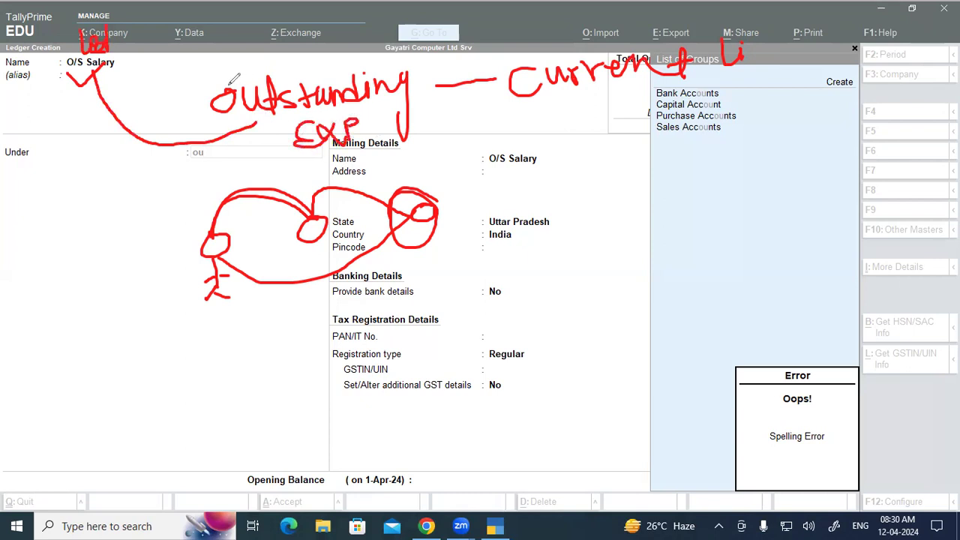
pyautogui.moveTo(90, 80)
pyautogui.mouseDown()
pyautogui.moveTo(96, 127)
pyautogui.moveTo(300, 217)
pyautogui.moveTo(519, 111)
pyautogui.mouseUp()
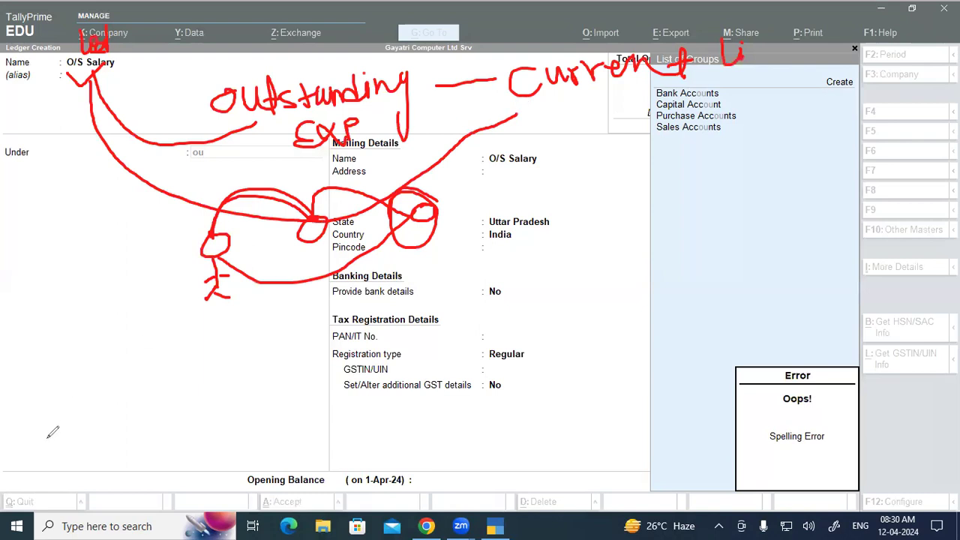
# Step: Place the O/S Salary ledger under Current Liabilities and quit the ledger creation without saving
pyautogui.click(230, 164)
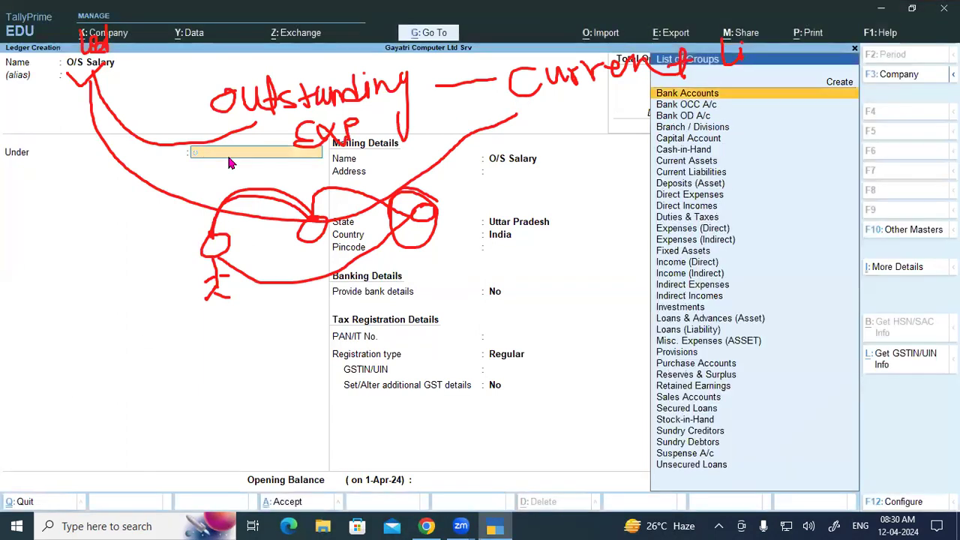
pyautogui.press('BackSpace')
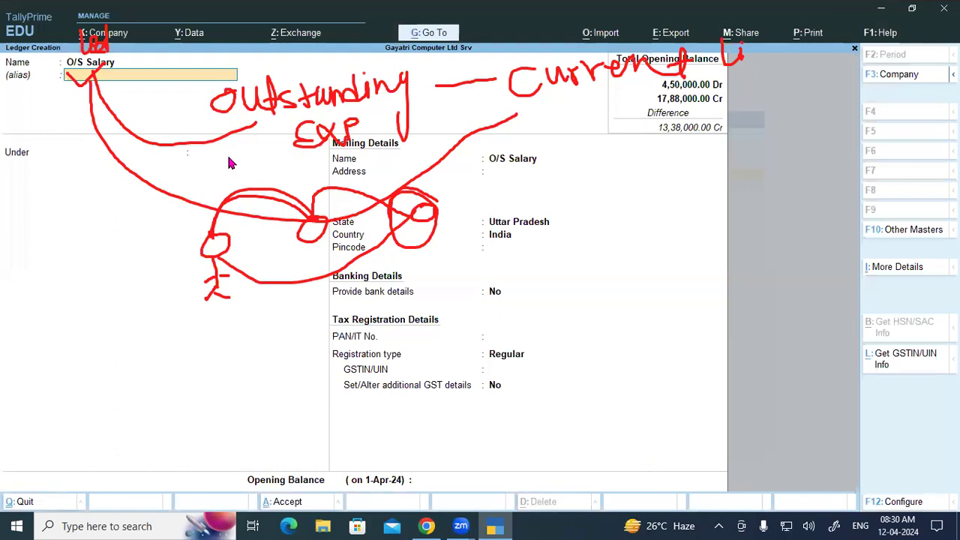
pyautogui.press('Return')
pyautogui.write('curr')
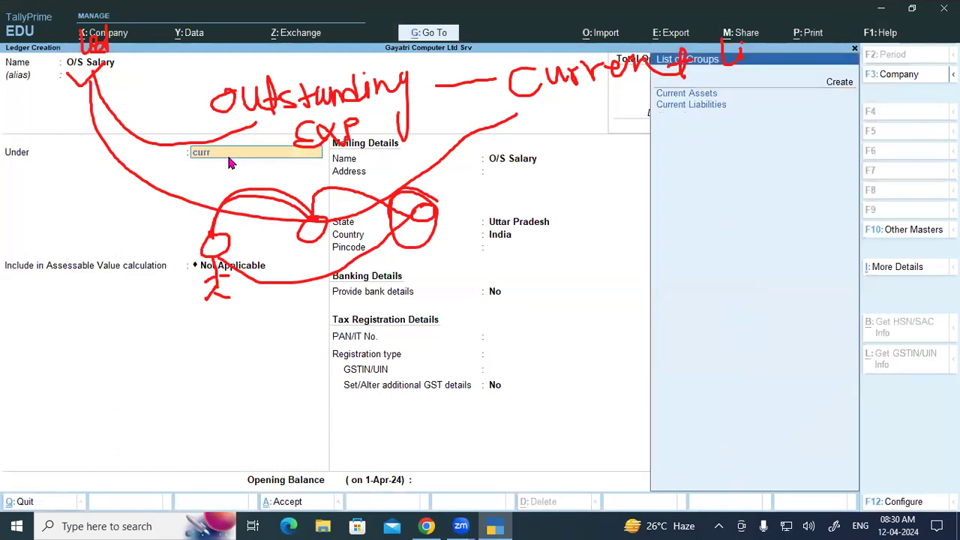
pyautogui.press('Down')
pyautogui.press('Return')
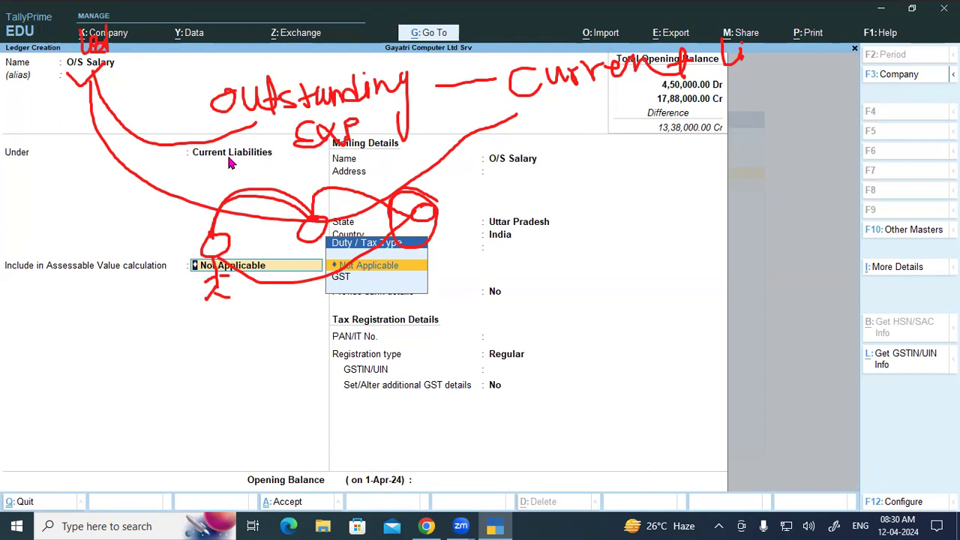
pyautogui.press('BackSpace')
pyautogui.press('Escape')
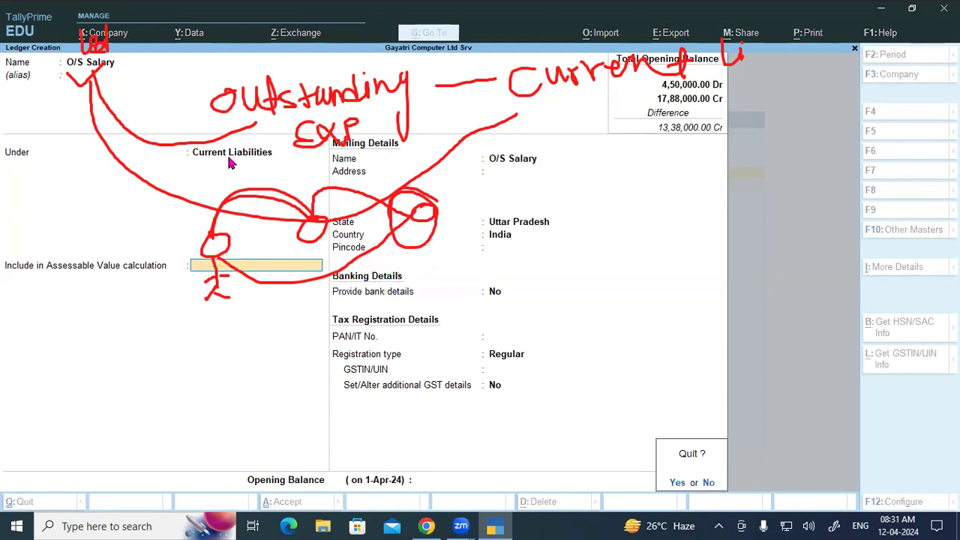
pyautogui.press('y')
# Step: Start a new accounting group named Outstanding Expense without an alias
pyautogui.press('Up')
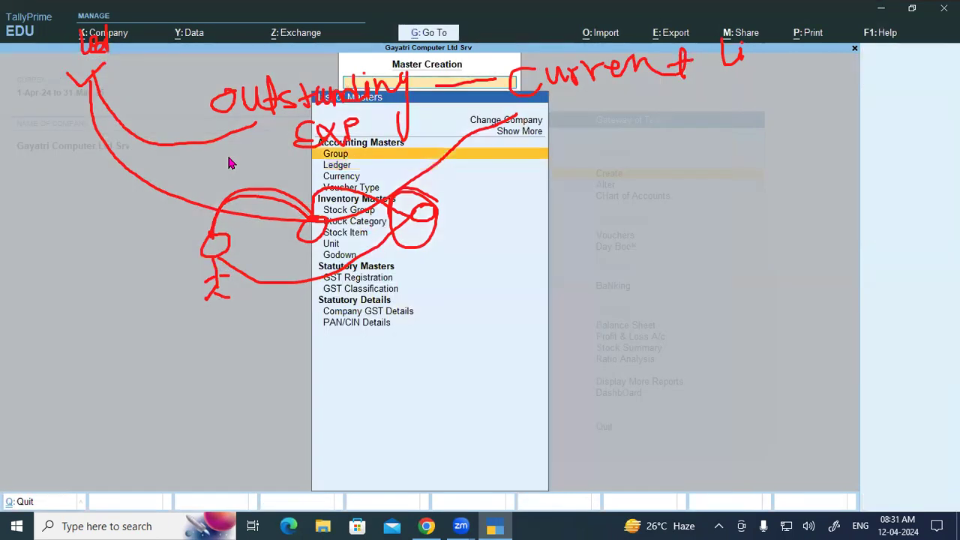
pyautogui.press('Return')
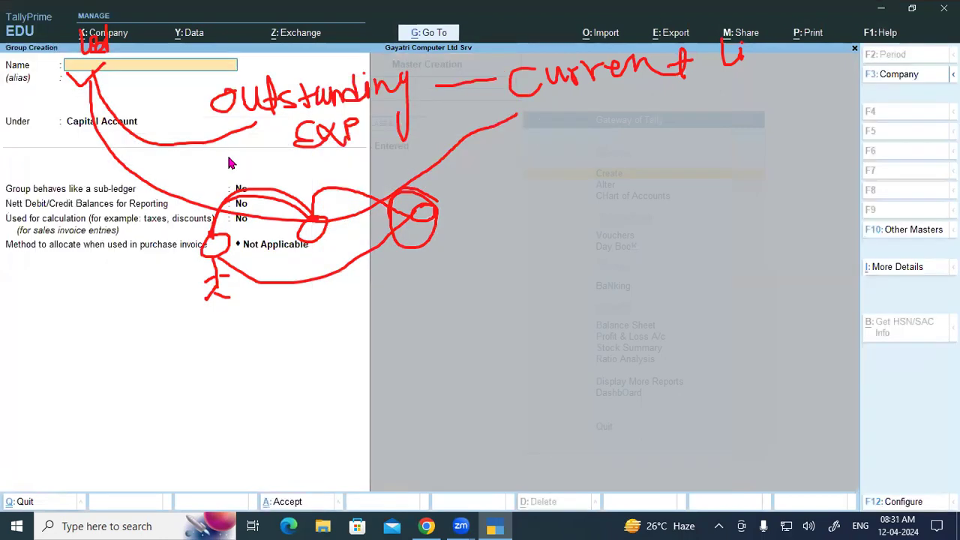
pyautogui.write('Outstan')
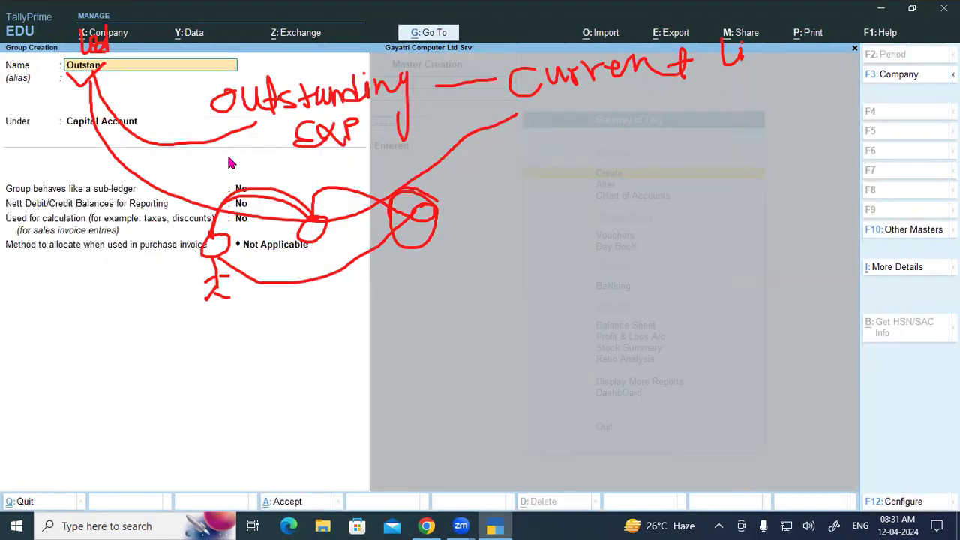
pyautogui.write('ding Expense')
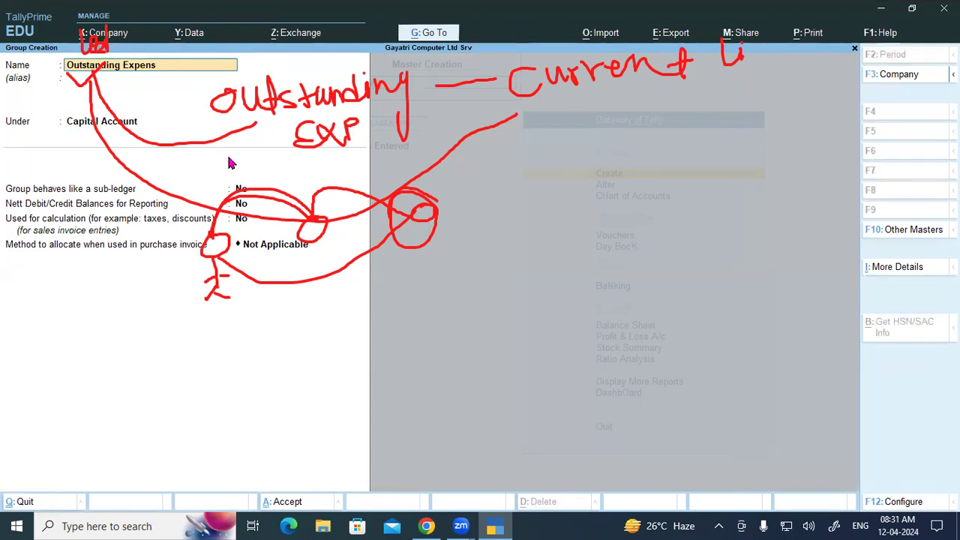
pyautogui.press('Return')
pyautogui.press('Return')
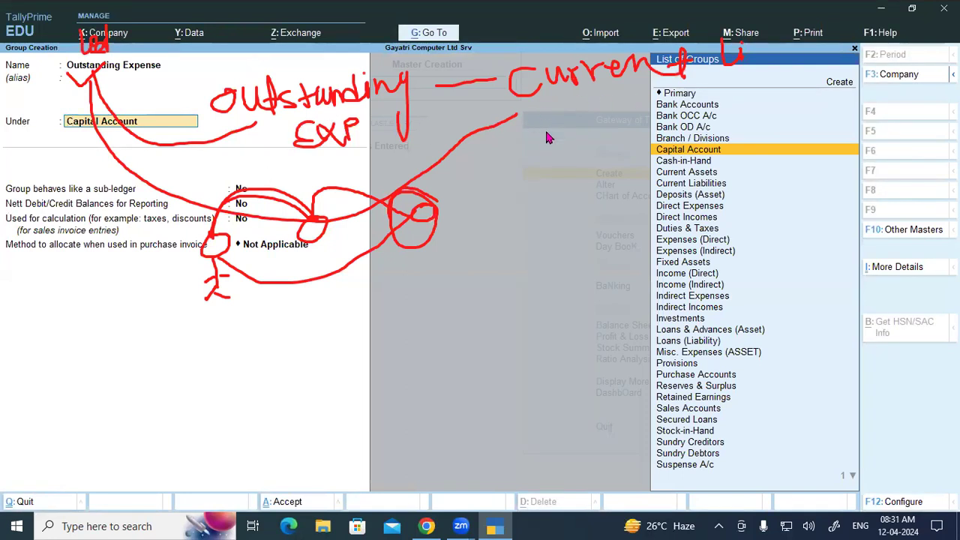
# Step: Place the group under Current Liabilities, save it, and return to the list of masters
pyautogui.write('Cu')
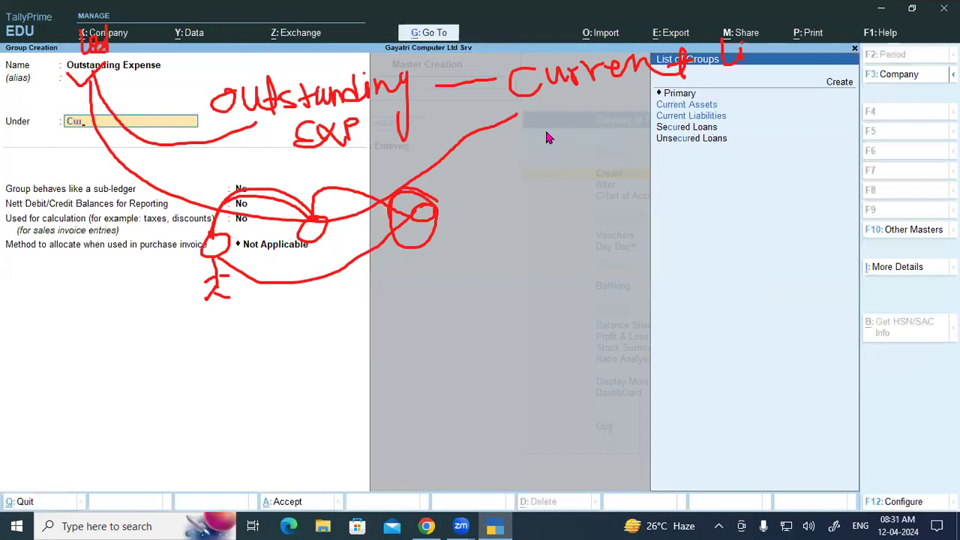
pyautogui.press('Down')
pyautogui.press('Down')
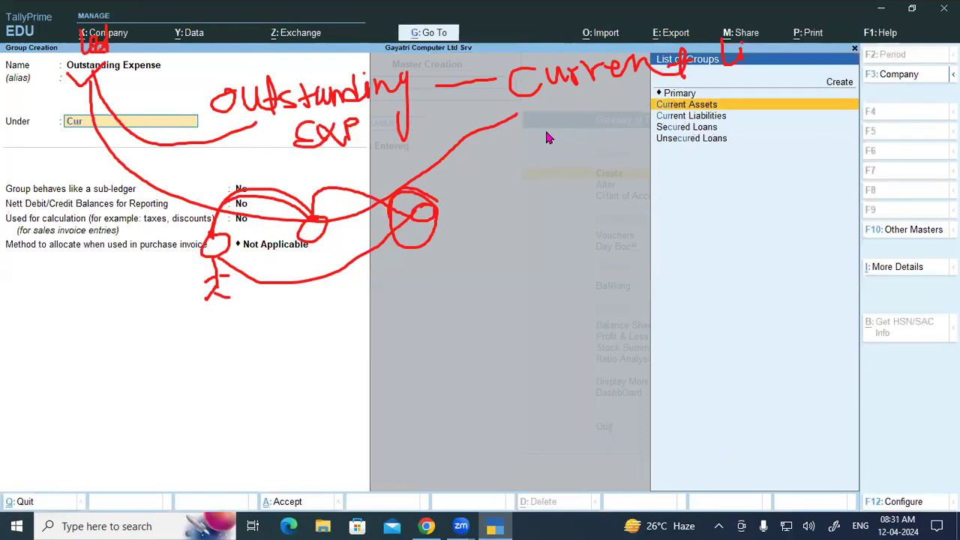
pyautogui.press('Return')
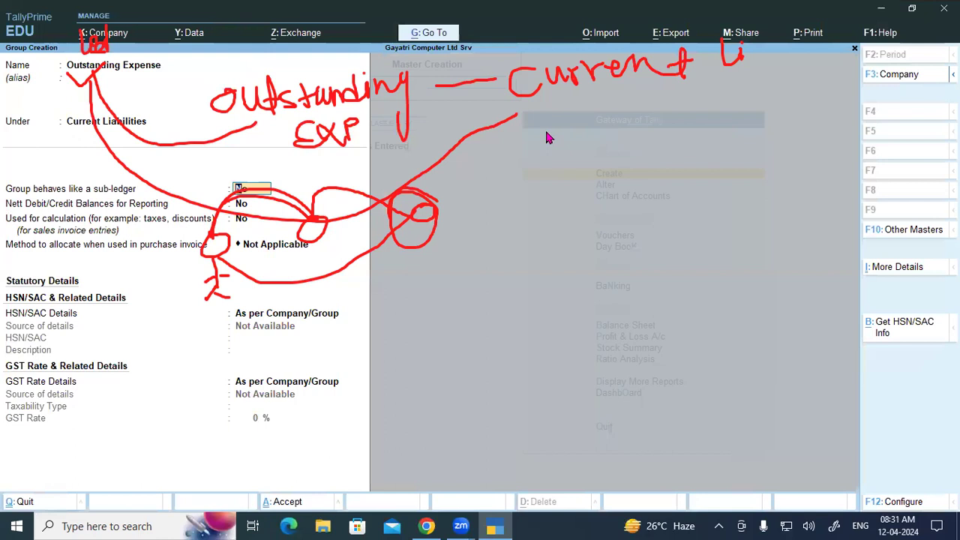
pyautogui.hotkey('ctrl', 'a')
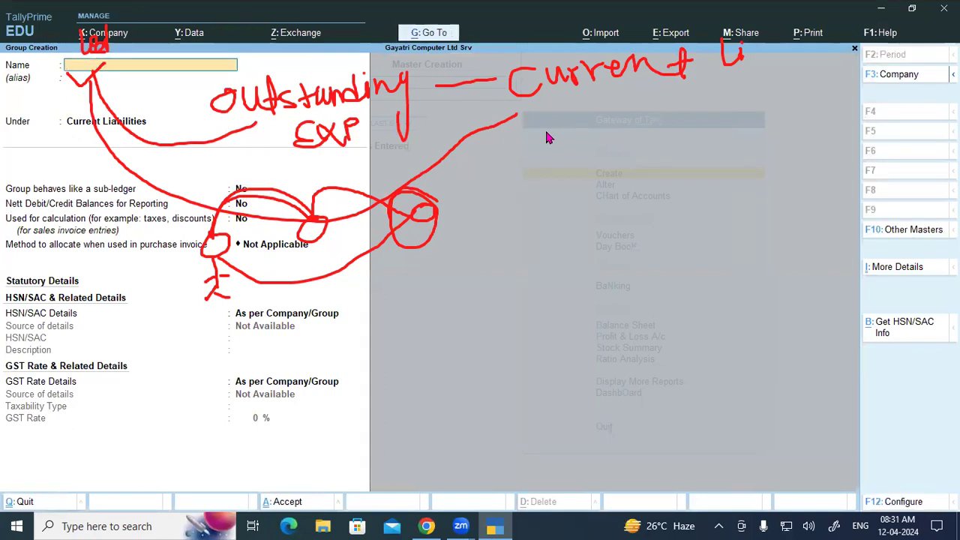
pyautogui.press('Escape')
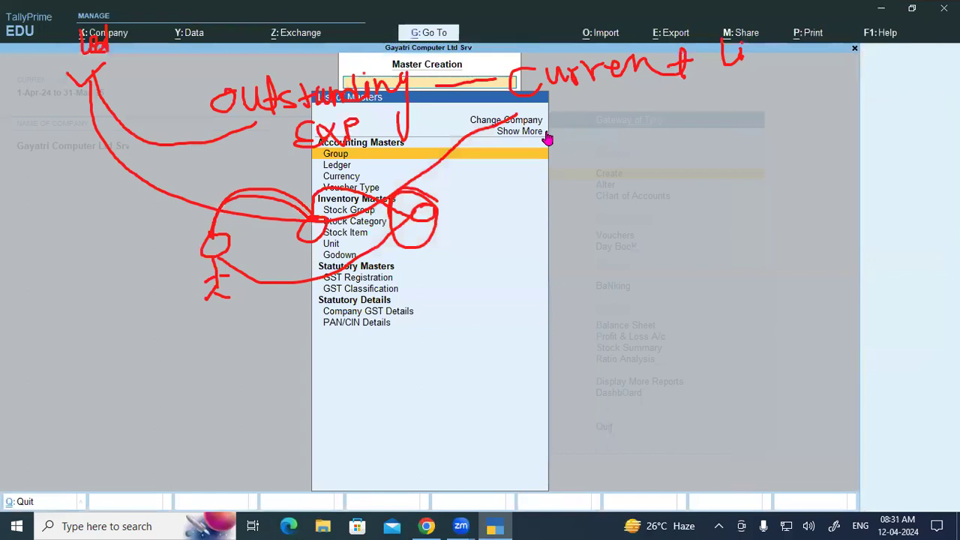
# Step: Start a new ledger named O/S Salary and place it under the Outstanding Expense group
pyautogui.press('Down')
pyautogui.press('Return')
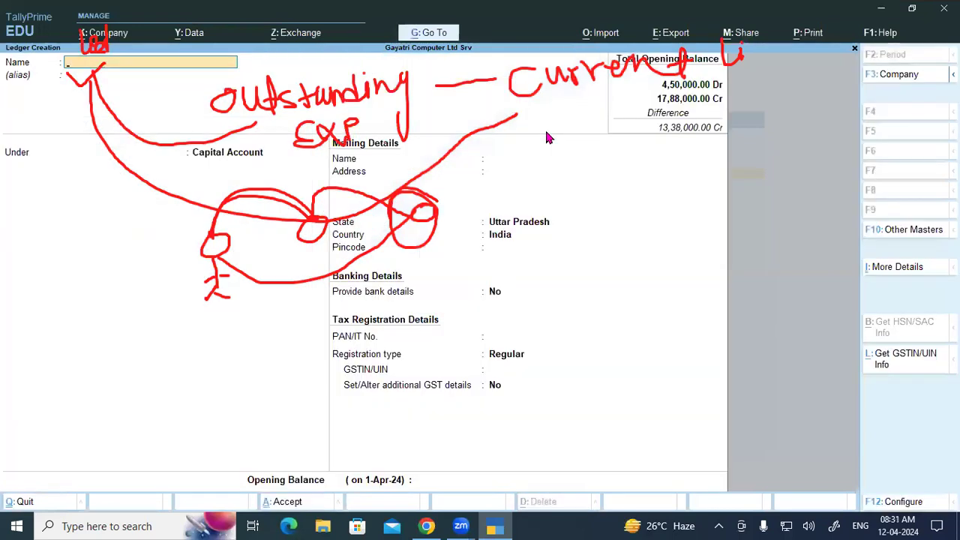
pyautogui.write('O/S Salary')
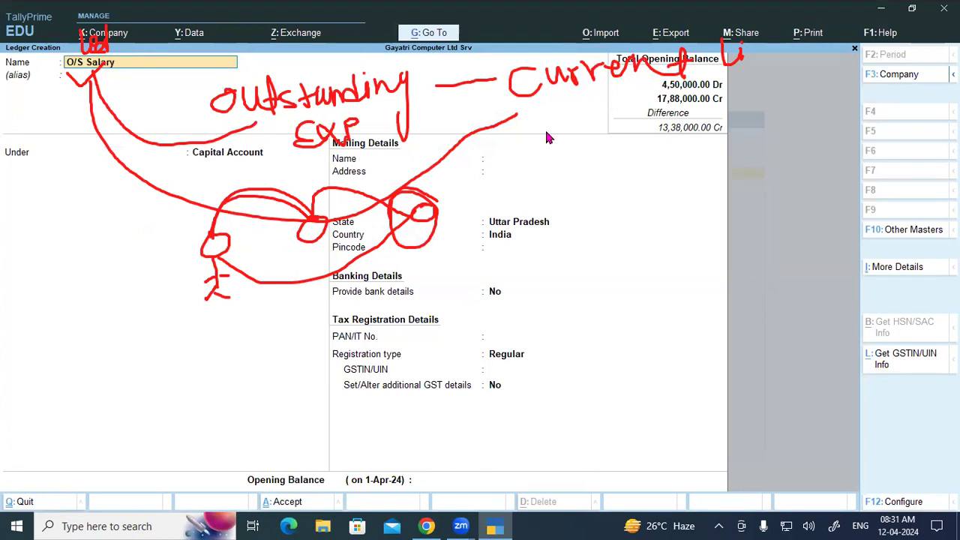
pyautogui.press('Return')
pyautogui.press('Return')
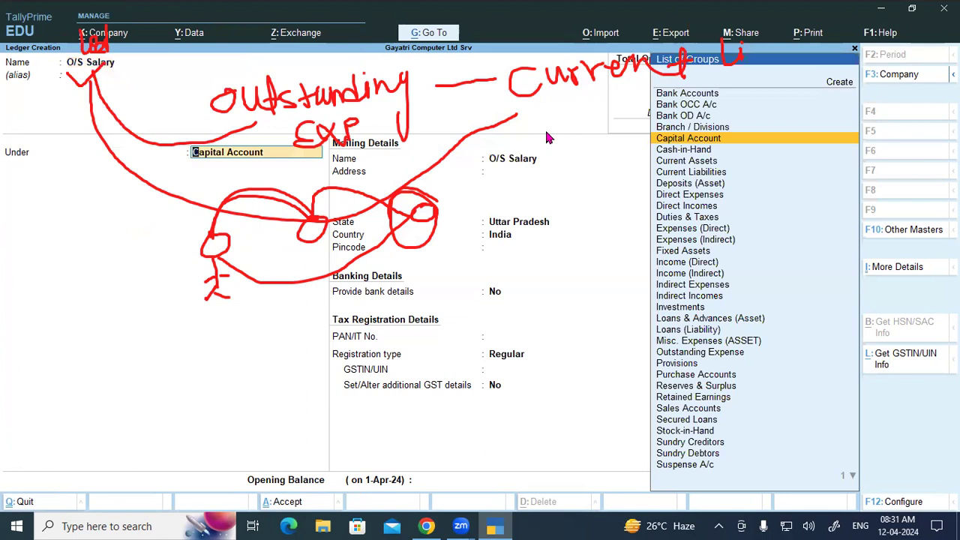
pyautogui.write('Ou')
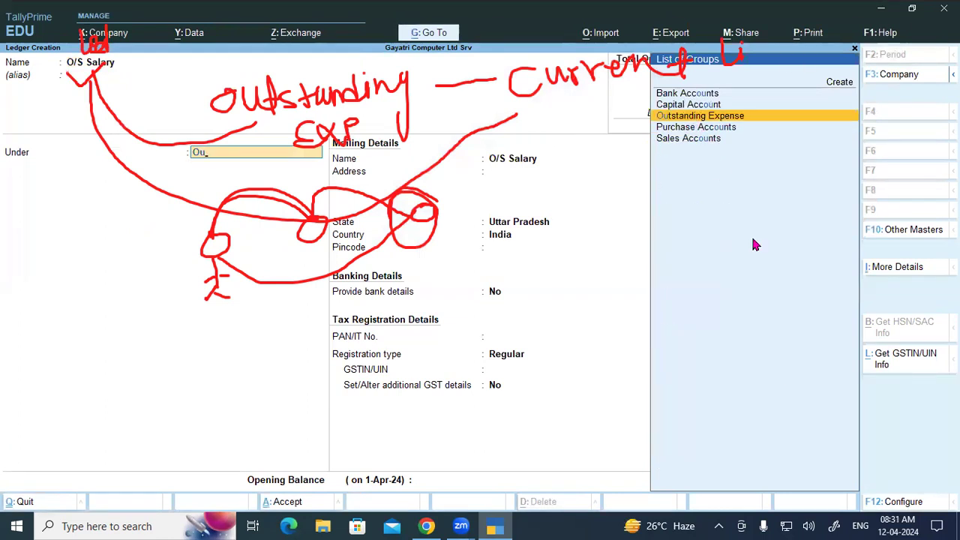
pyautogui.press('Return')
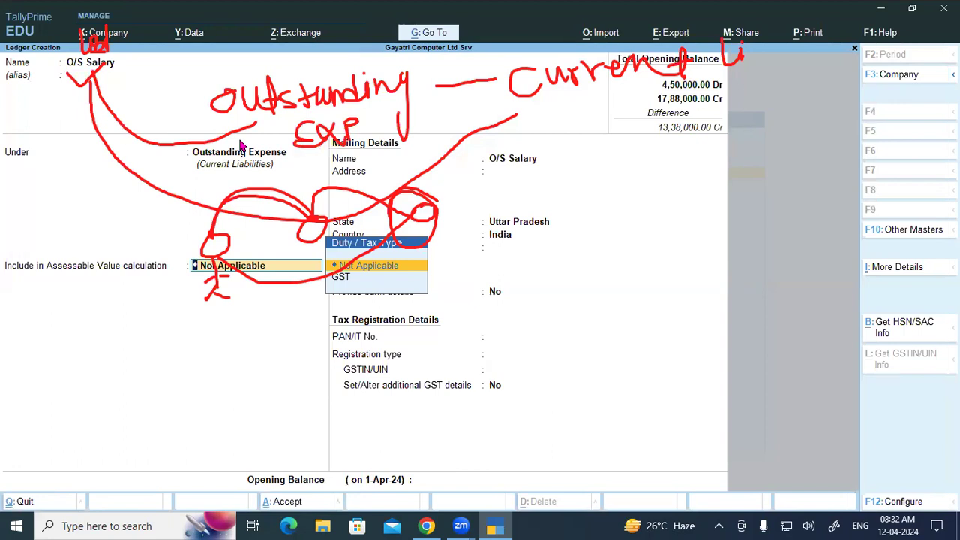
# Step: Clear the red annotations from the screen and switch to Chrome showing the Group Creation notes
pyautogui.click(169, 77)
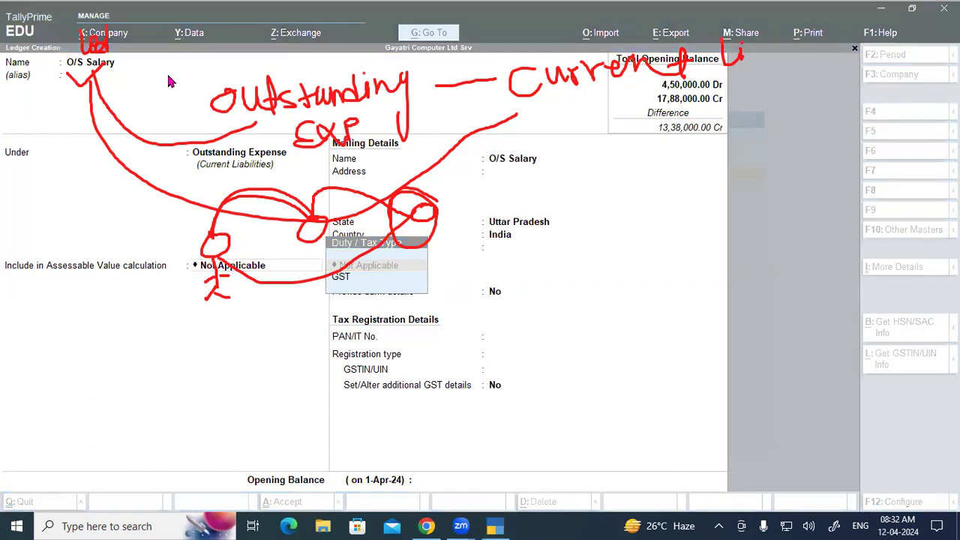
pyautogui.click(70, 352)
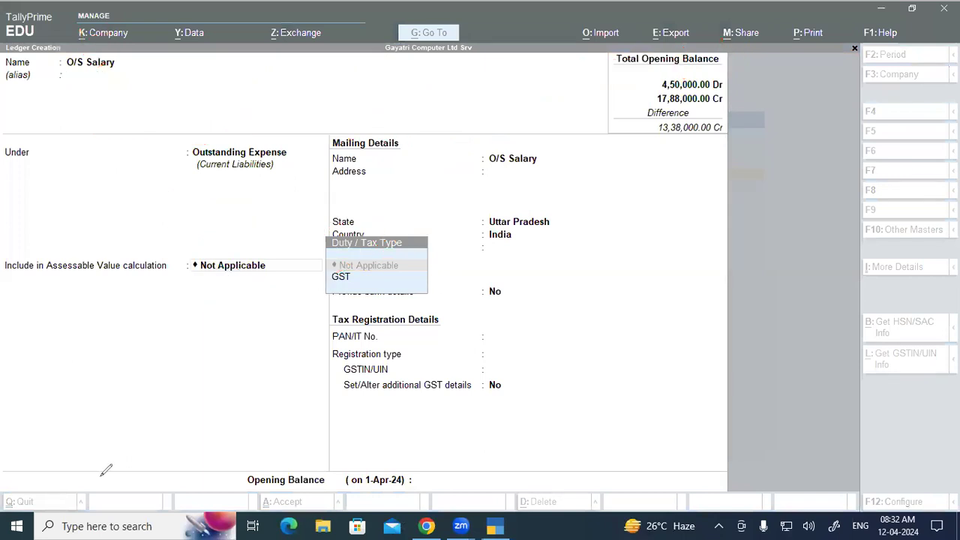
pyautogui.click(417, 524)
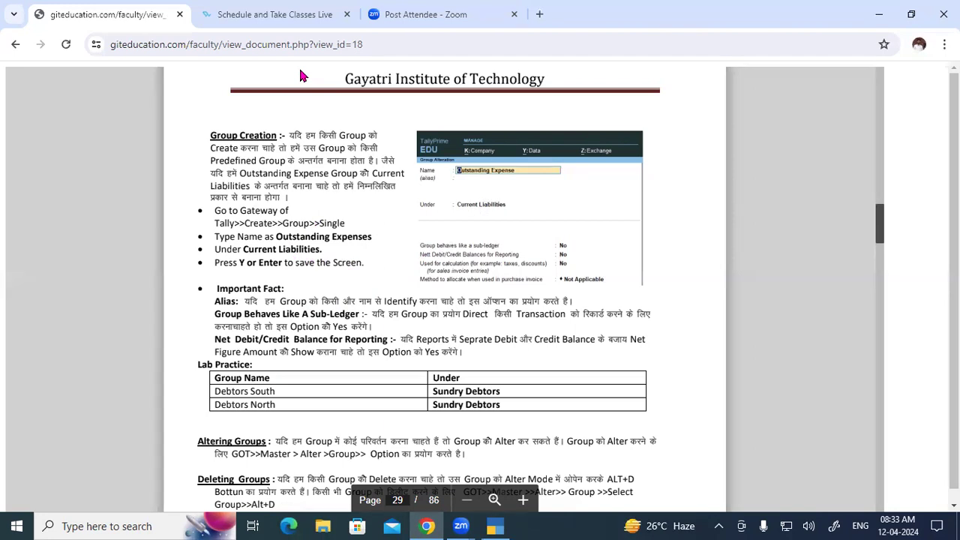
# Step: Handwrite "Sundry debtor", "debtor South" and "debtor North" in red ink over the notes, underlining the heading and adding a tick mark
pyautogui.moveTo(257, 97); pyautogui.dragTo(225, 143)
pyautogui.moveTo(271, 111); pyautogui.dragTo(327, 126)
pyautogui.moveTo(342, 81); pyautogui.dragTo(346, 122)
pyautogui.moveTo(347, 111)
pyautogui.mouseDown()
pyautogui.moveTo(387, 96)
pyautogui.moveTo(398, 168)
pyautogui.mouseUp()
pyautogui.moveTo(488, 63)
pyautogui.mouseDown()
pyautogui.moveTo(488, 114)
pyautogui.moveTo(534, 97)
pyautogui.moveTo(548, 64)
pyautogui.moveTo(573, 96)
pyautogui.moveTo(586, 69)
pyautogui.mouseUp()
pyautogui.moveTo(286, 155); pyautogui.dragTo(608, 126)
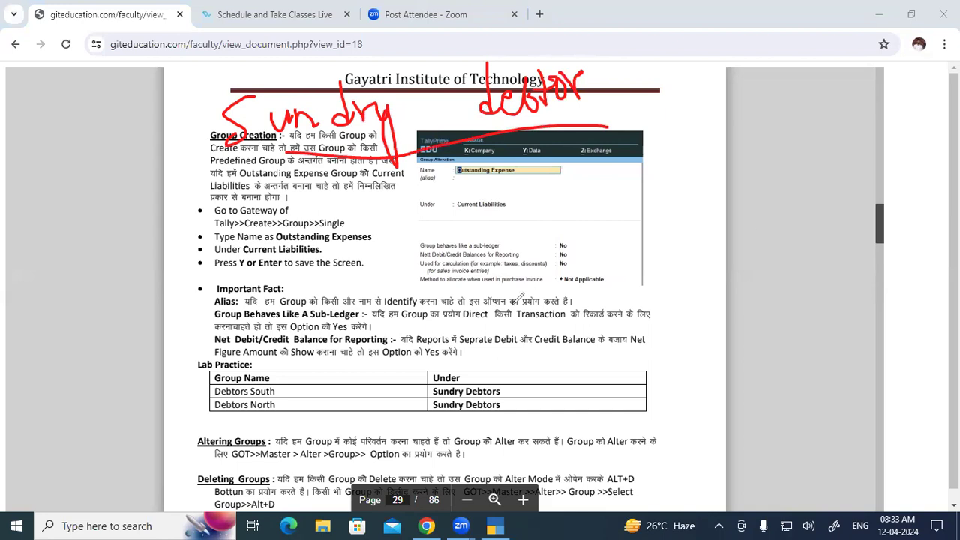
pyautogui.moveTo(435, 201)
pyautogui.mouseDown()
pyautogui.moveTo(437, 241)
pyautogui.moveTo(462, 225)
pyautogui.moveTo(484, 233)
pyautogui.moveTo(518, 193)
pyautogui.moveTo(504, 219)
pyautogui.moveTo(561, 212)
pyautogui.mouseUp()
pyautogui.moveTo(682, 184)
pyautogui.mouseDown()
pyautogui.moveTo(674, 225)
pyautogui.moveTo(750, 187)
pyautogui.moveTo(764, 199)
pyautogui.moveTo(780, 184)
pyautogui.mouseUp()
pyautogui.moveTo(484, 293)
pyautogui.mouseDown()
pyautogui.moveTo(491, 318)
pyautogui.moveTo(525, 283)
pyautogui.moveTo(559, 299)
pyautogui.moveTo(703, 279)
pyautogui.moveTo(723, 303)
pyautogui.moveTo(755, 272)
pyautogui.moveTo(759, 287)
pyautogui.moveTo(774, 279)
pyautogui.mouseUp()
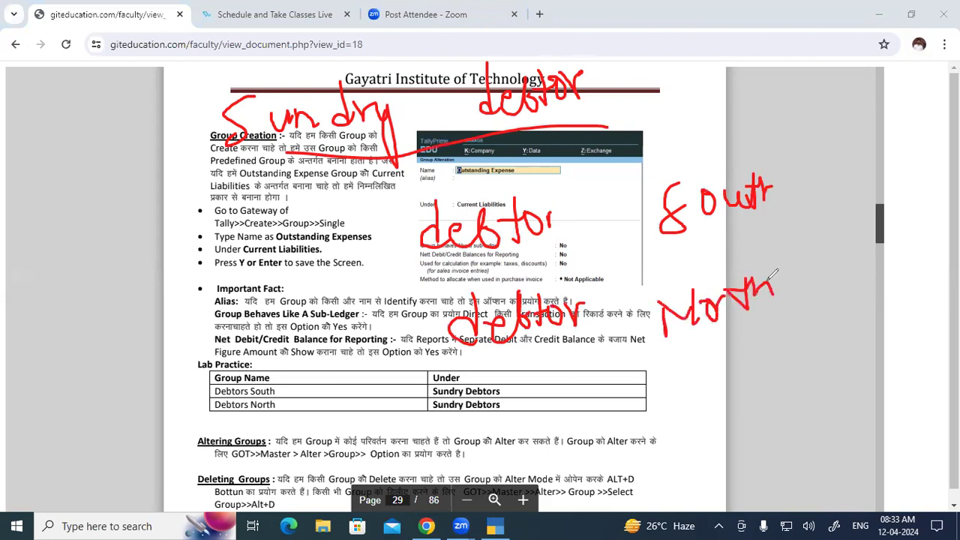
pyautogui.moveTo(502, 249); pyautogui.dragTo(556, 250)
# Step: Switch to TallyPrime and quit the O/S Salary ledger creation without saving
pyautogui.click(495, 526)
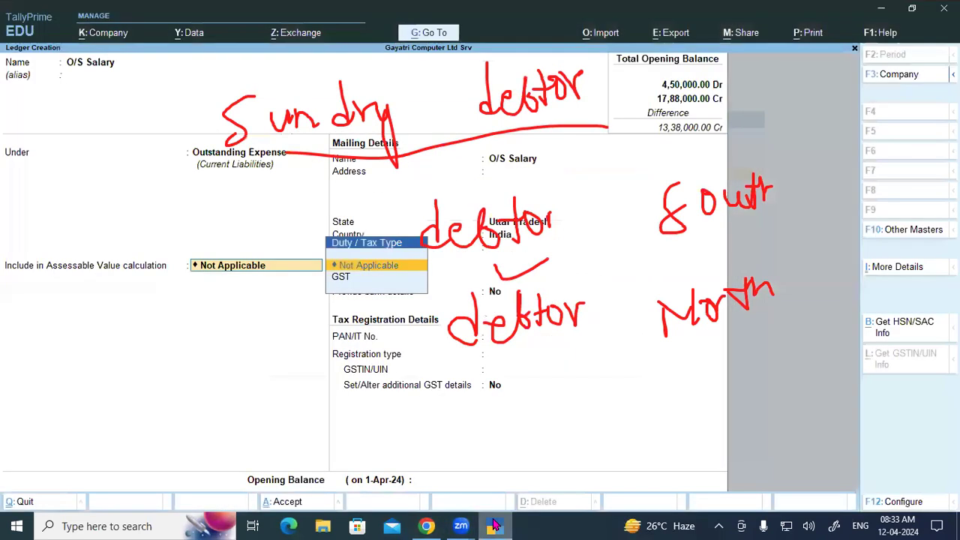
pyautogui.press('Escape')
pyautogui.press('Escape')
pyautogui.press('y')
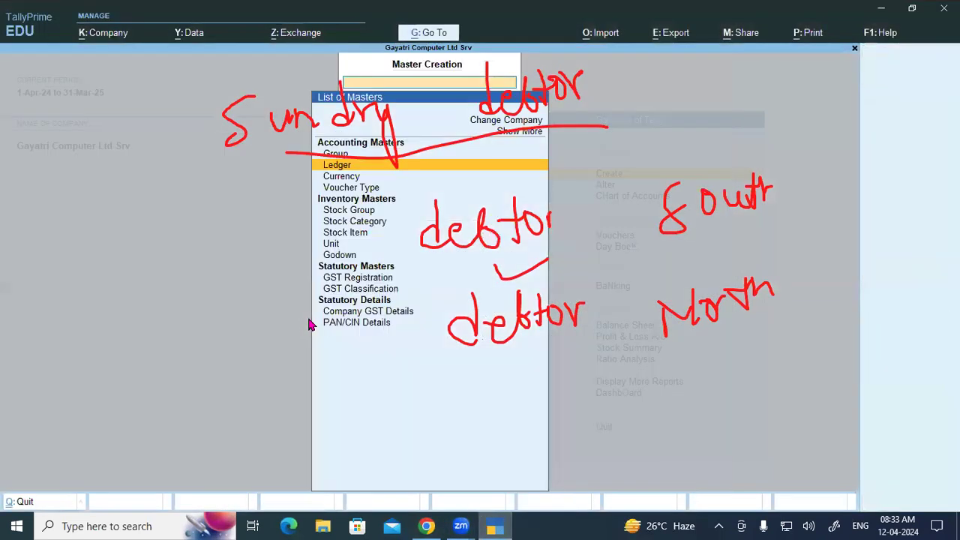
# Step: Start a new ledger named Abc and filter the list of parent groups by "Sun"
pyautogui.click(339, 166)
pyautogui.write('Abc')
pyautogui.press('Return')
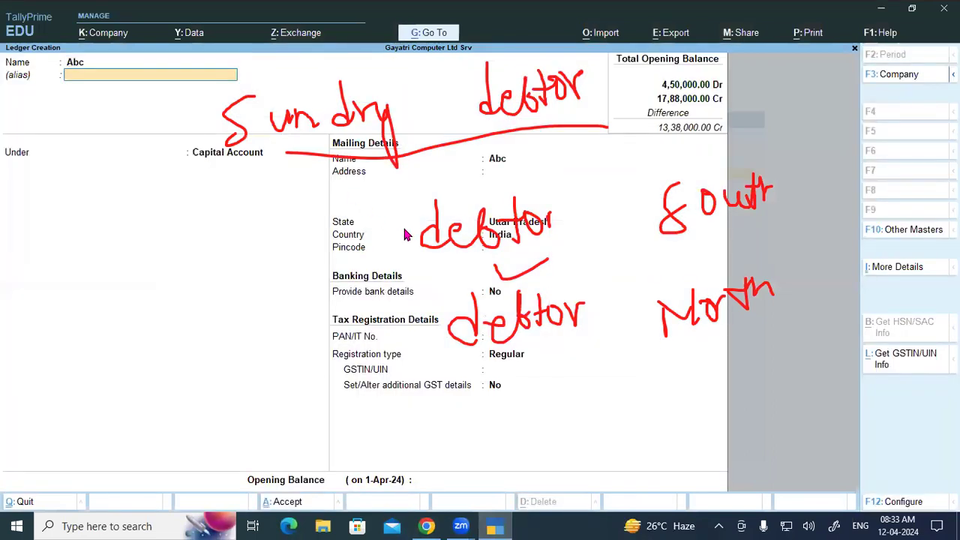
pyautogui.press('Return')
pyautogui.write('S')
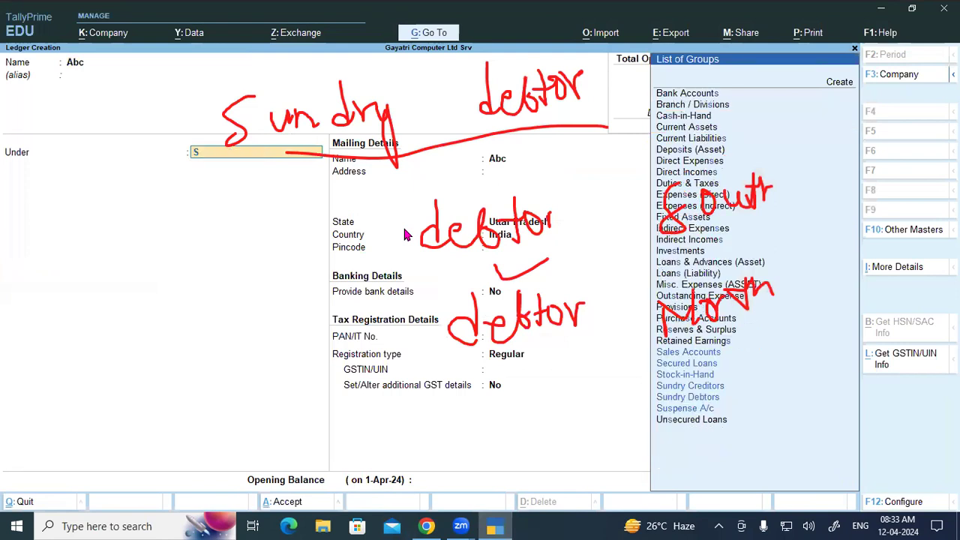
pyautogui.write('un')
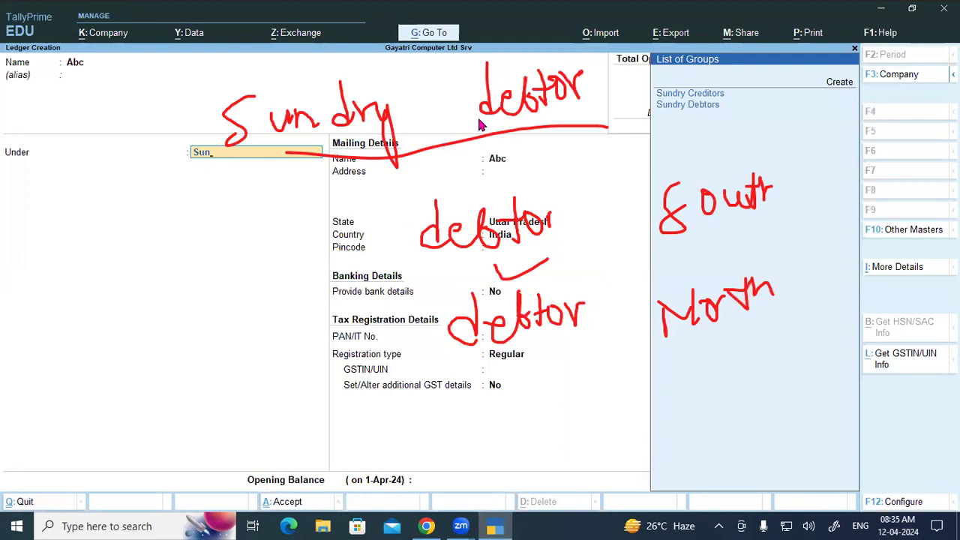
# Step: Clear the red annotations from the screen and quit the Abc ledger creation without saving
pyautogui.click(6, 281)
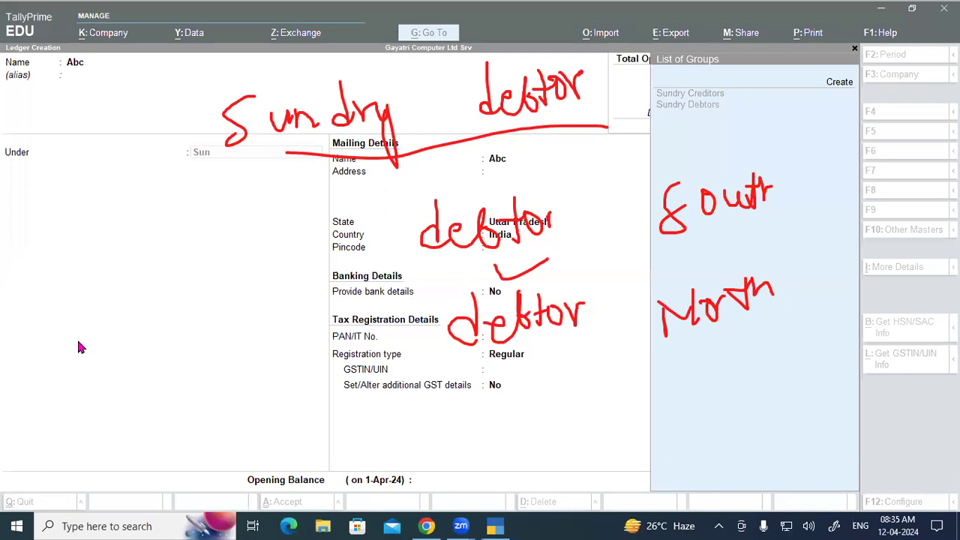
pyautogui.click(165, 379)
pyautogui.press('Escape')
pyautogui.press('Escape')
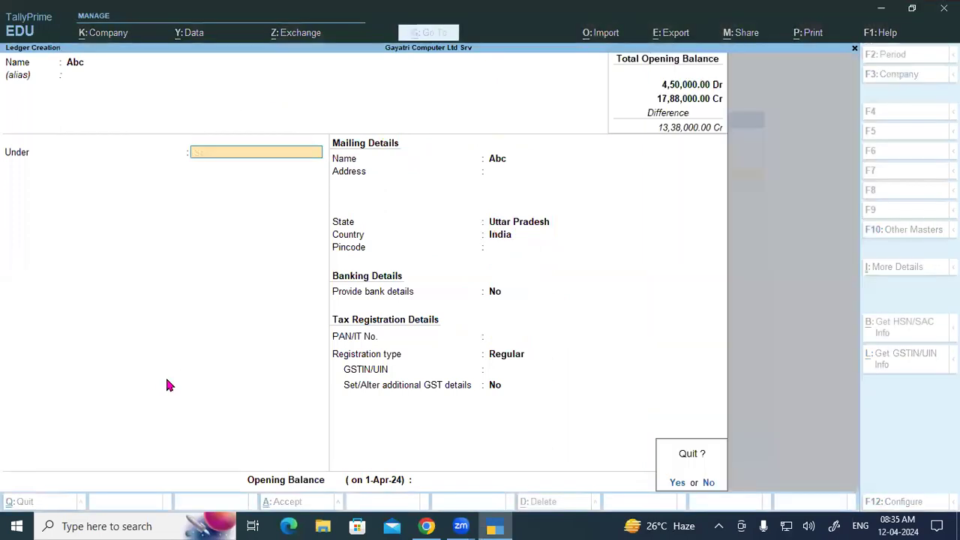
pyautogui.press('Return')
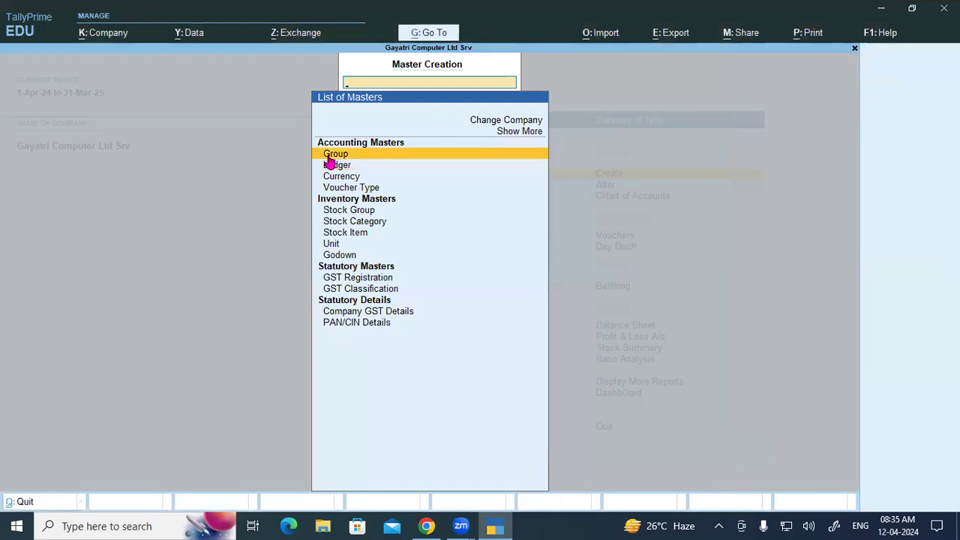
# Step: Create a group named Debtor South under Sundry Debtors and save it
pyautogui.press('Return')
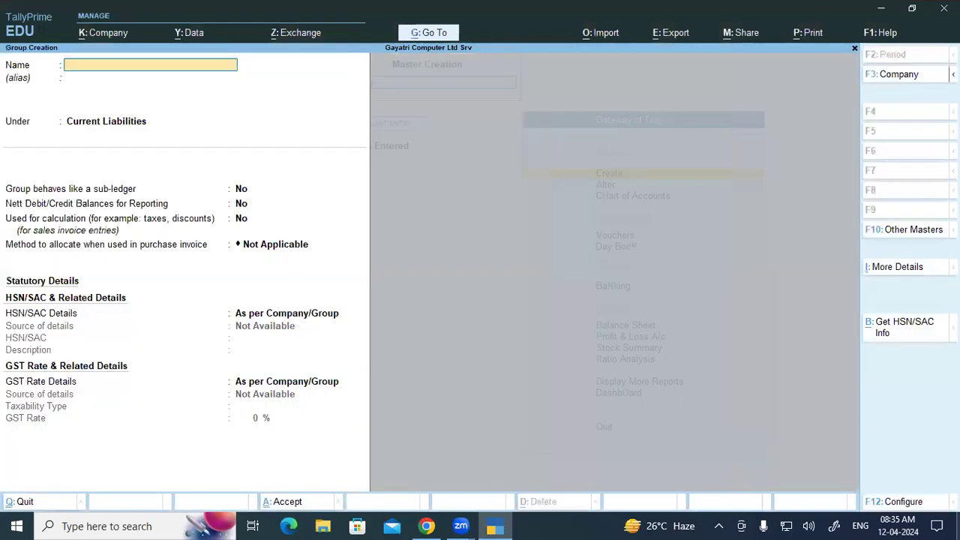
pyautogui.write('Debtor')
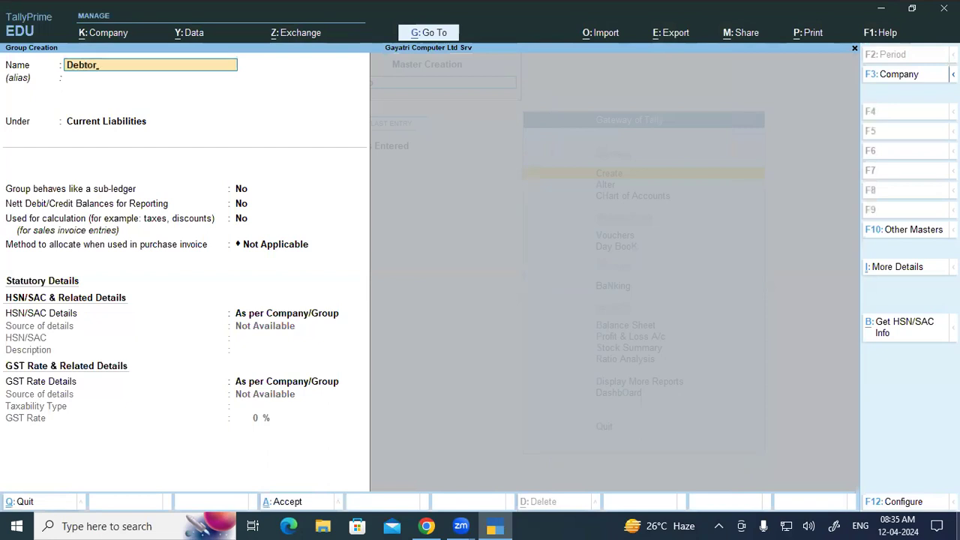
pyautogui.write('South')
pyautogui.press('Return')
pyautogui.press('Return')
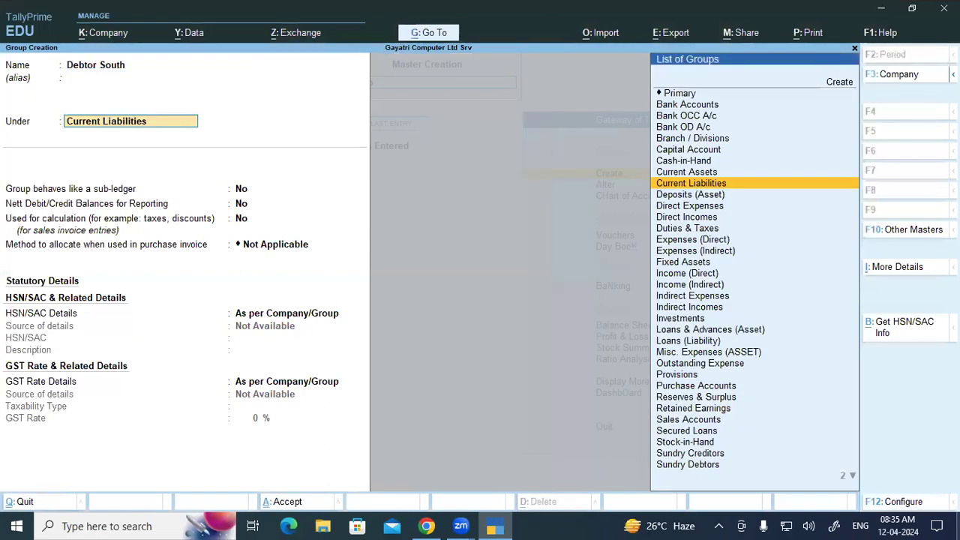
pyautogui.write('Sun')
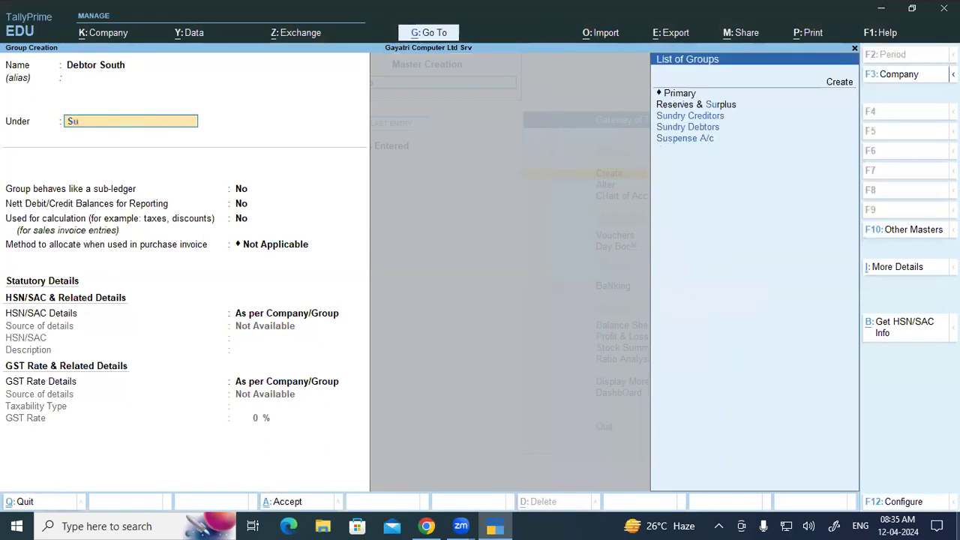
pyautogui.press('Down')
pyautogui.press('Down')
pyautogui.press('Return')
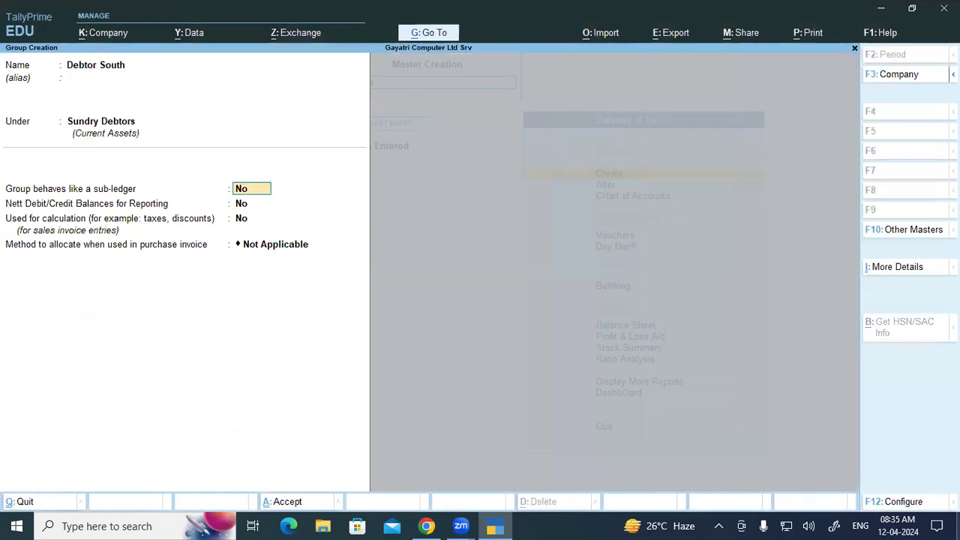
pyautogui.hotkey('ctrl', 'a')
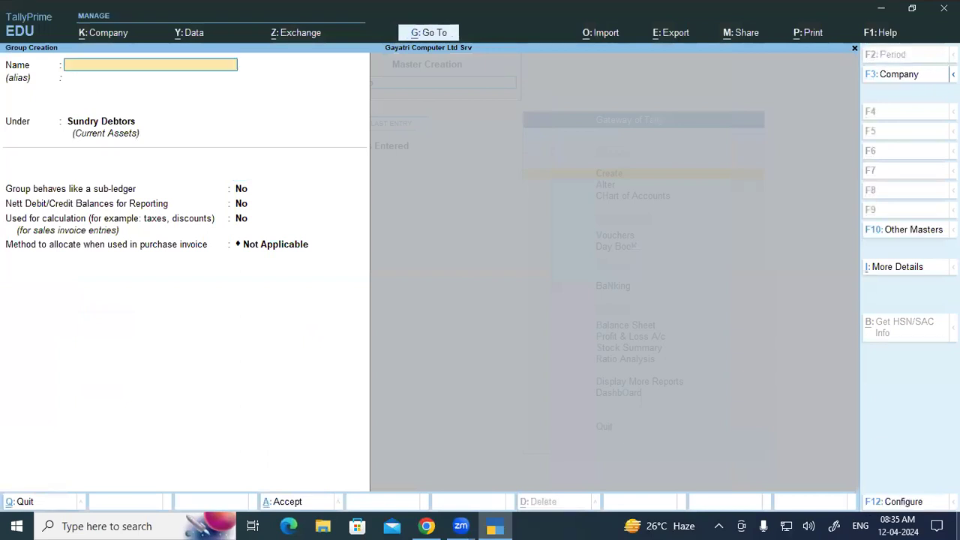
# Step: Create a group named Debtor North under Sundry Debtors, save it and leave group creation
pyautogui.write('S')
pyautogui.press('BackSpace')
pyautogui.write('Debtor North')
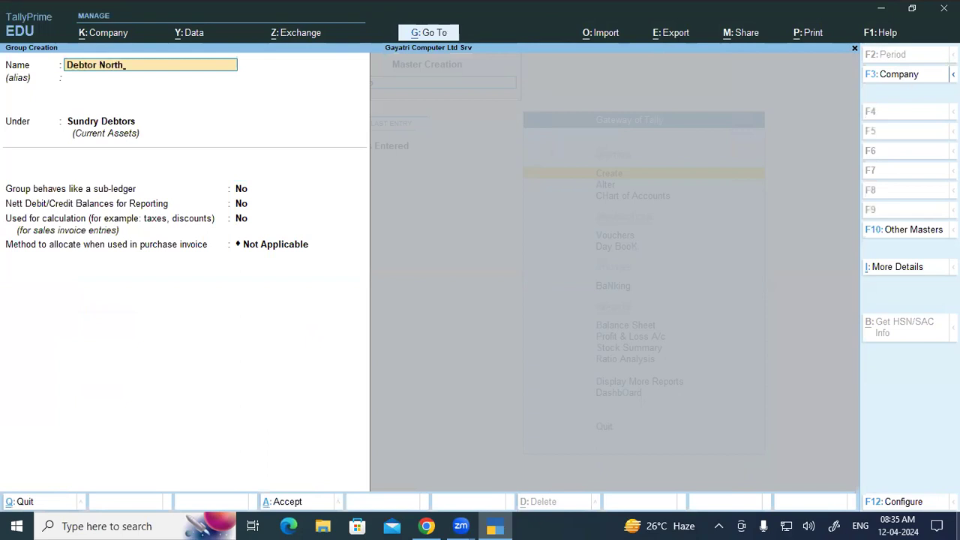
pyautogui.press('Return')
pyautogui.press('Return')
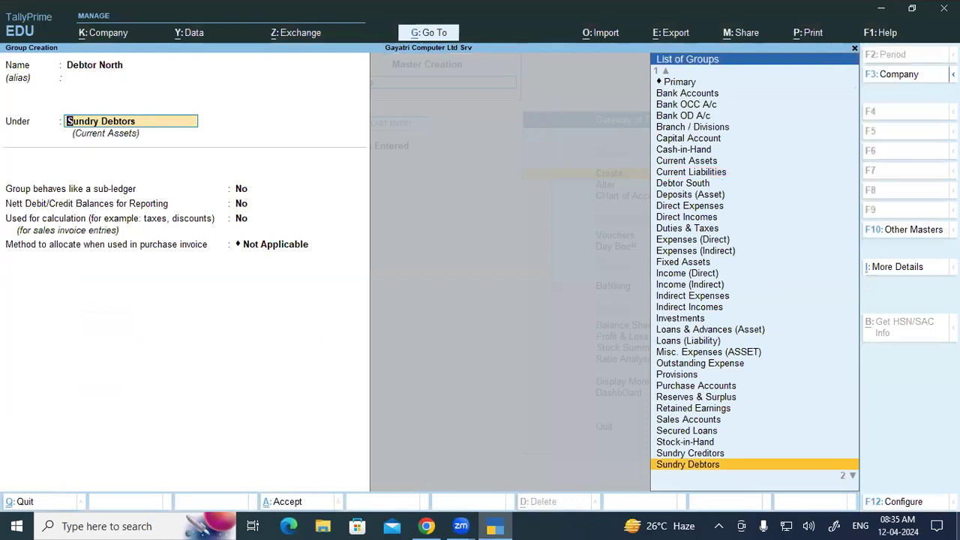
pyautogui.press('Return')
pyautogui.press('Return')
pyautogui.press('Return')
pyautogui.press('Return')
pyautogui.press('Return')
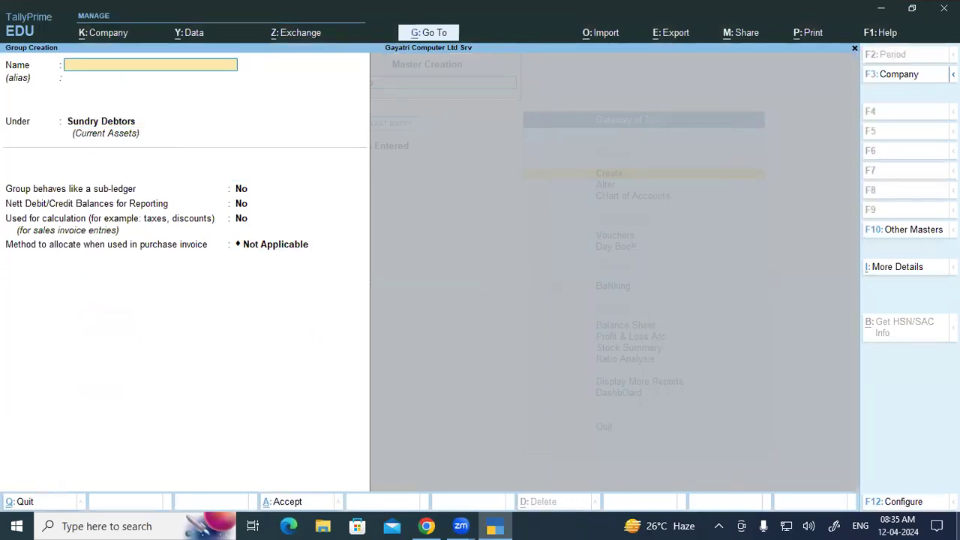
pyautogui.press('Escape')
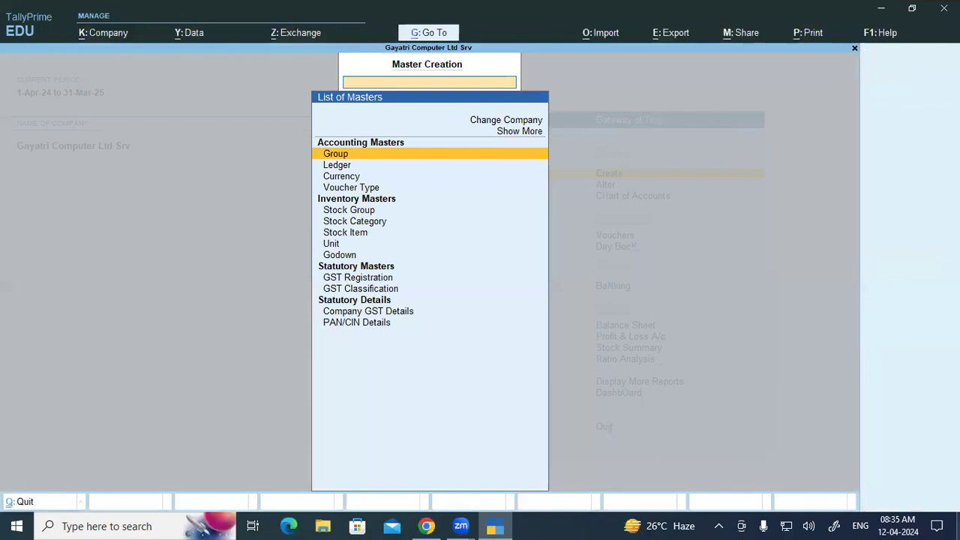
# Step: Start a ledger named Abc, place it under the Debtor South group, and quit without saving
pyautogui.press('Down')
pyautogui.press('Return')
pyautogui.write('Abc')
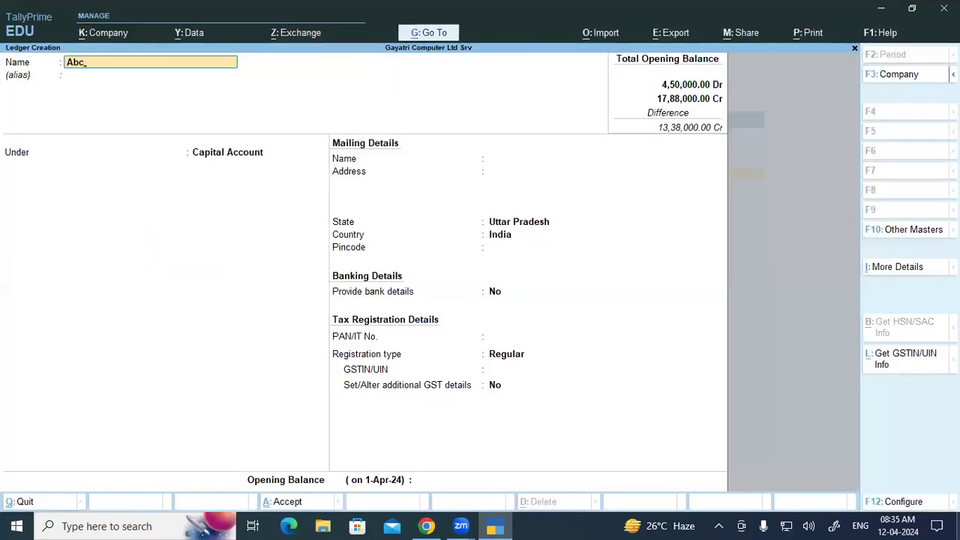
pyautogui.press('Return')
pyautogui.press('Return')
pyautogui.write('D')
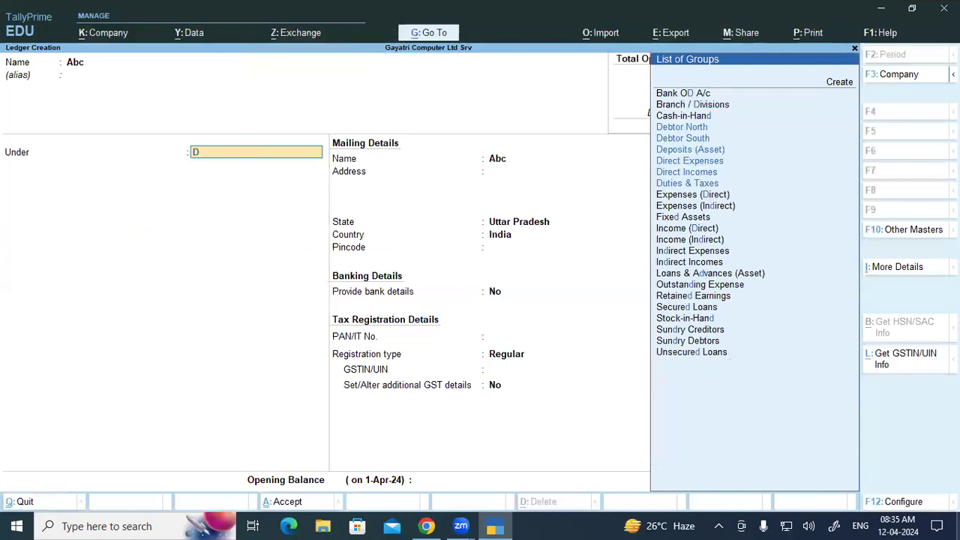
pyautogui.write('e')
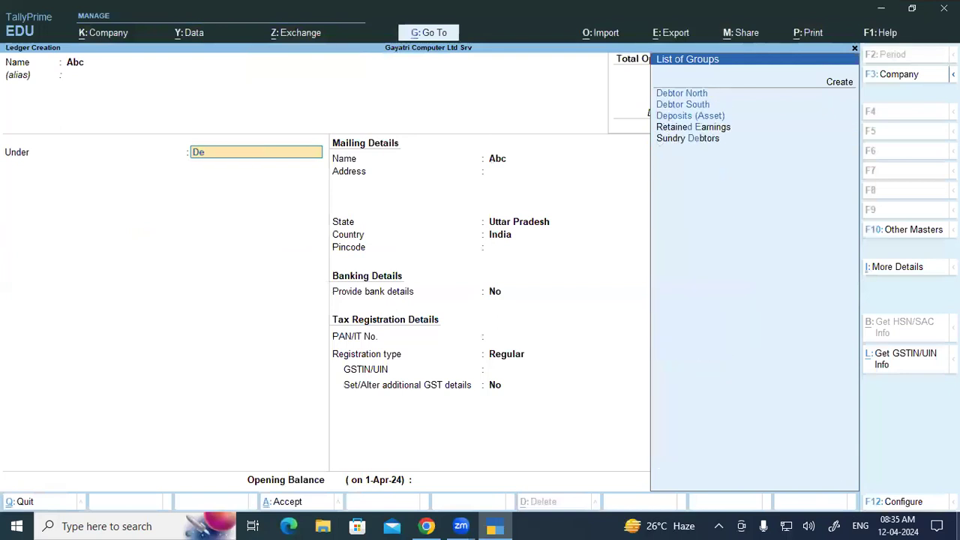
pyautogui.click(696, 106)
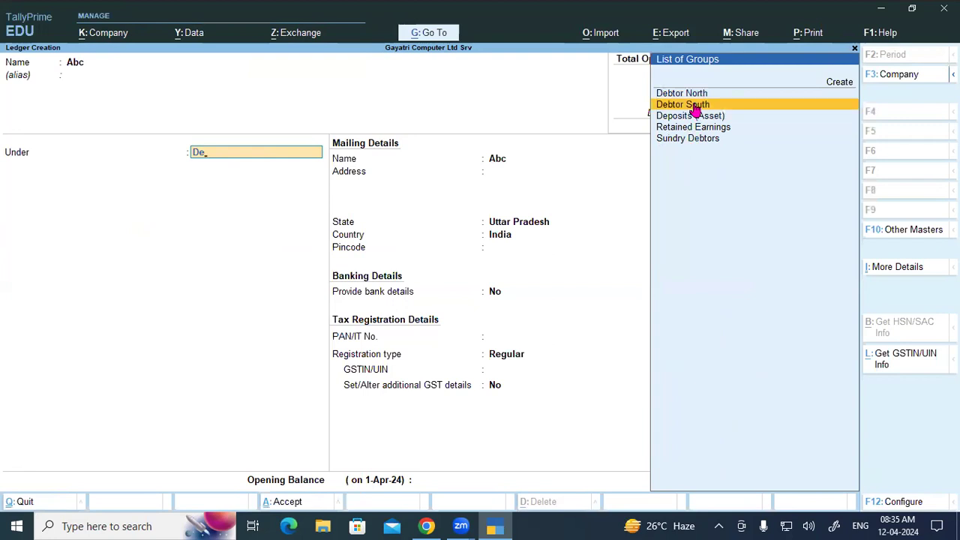
pyautogui.click(696, 106)
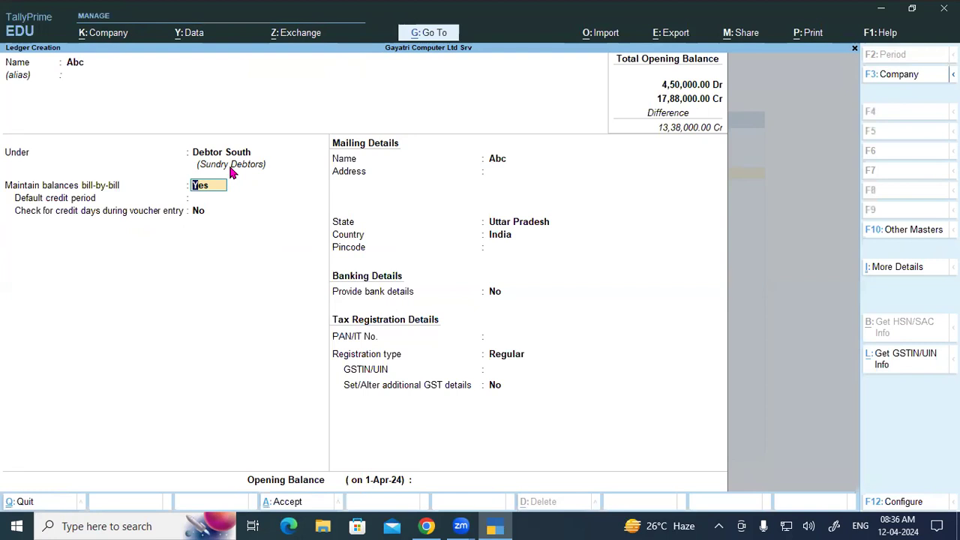
pyautogui.press('BackSpace')
pyautogui.press('Escape')
pyautogui.press('Escape')
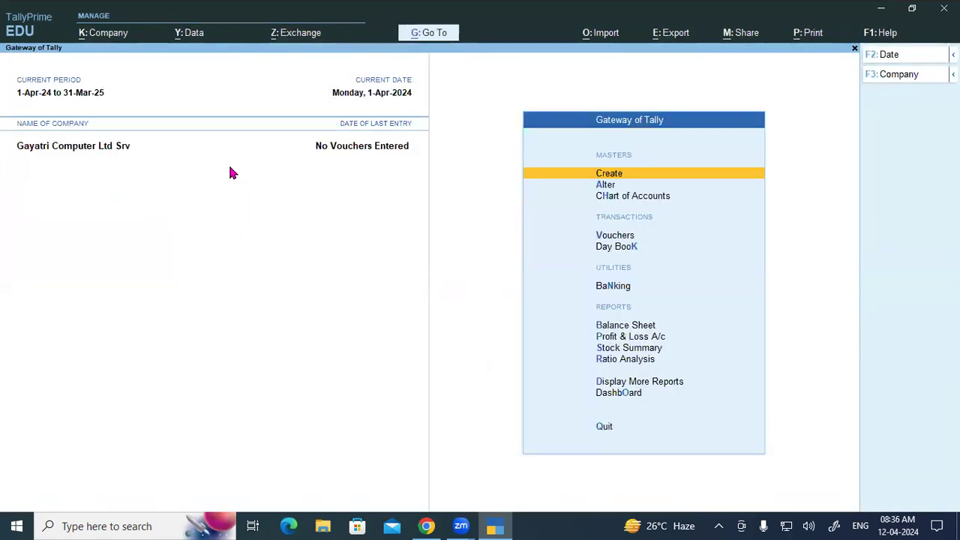
# Step: Open the existing Outstanding Expense group for alteration
pyautogui.press('Down')
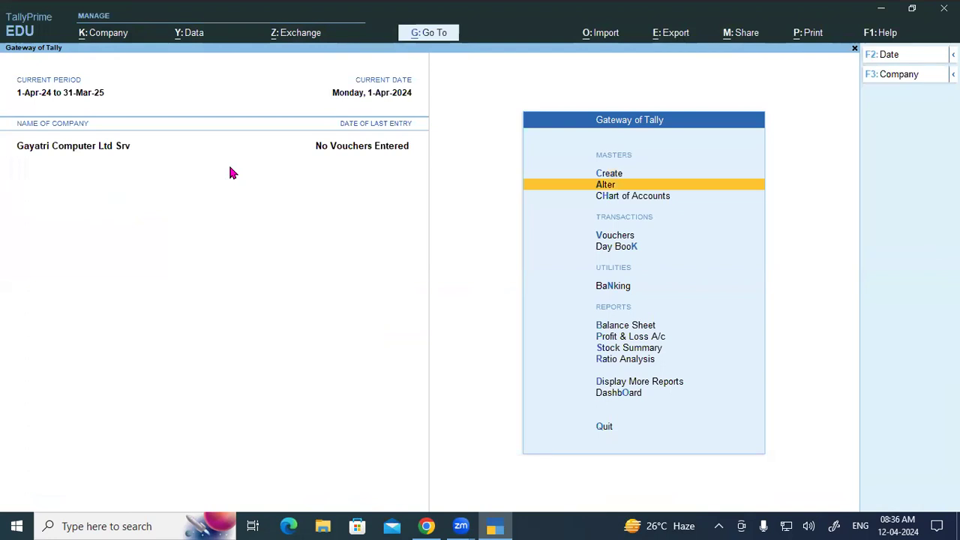
pyautogui.press('Return')
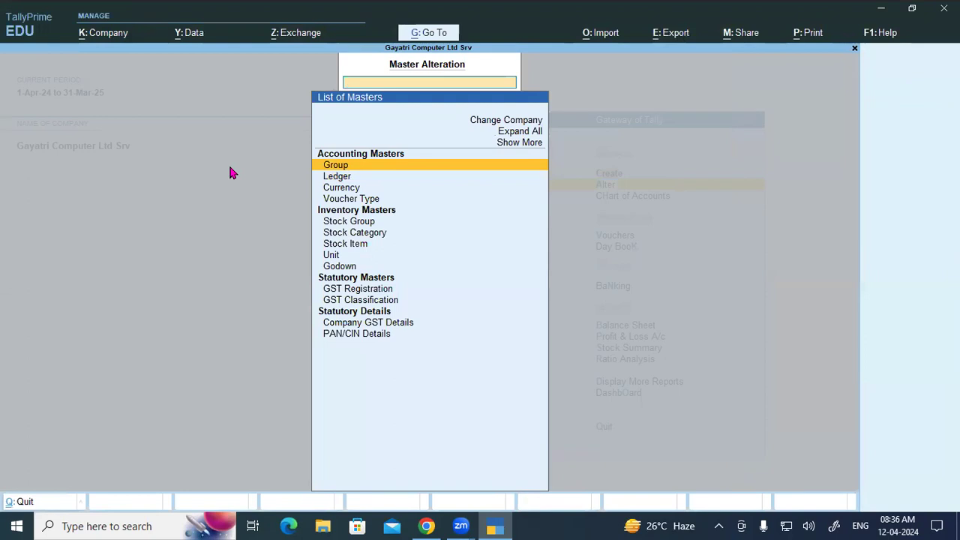
pyautogui.press('Return')
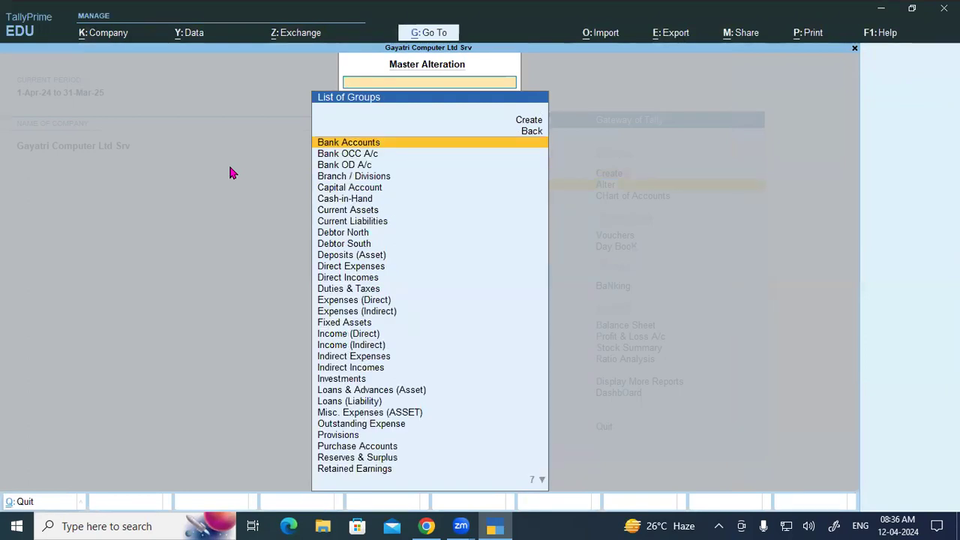
pyautogui.write('Ou')
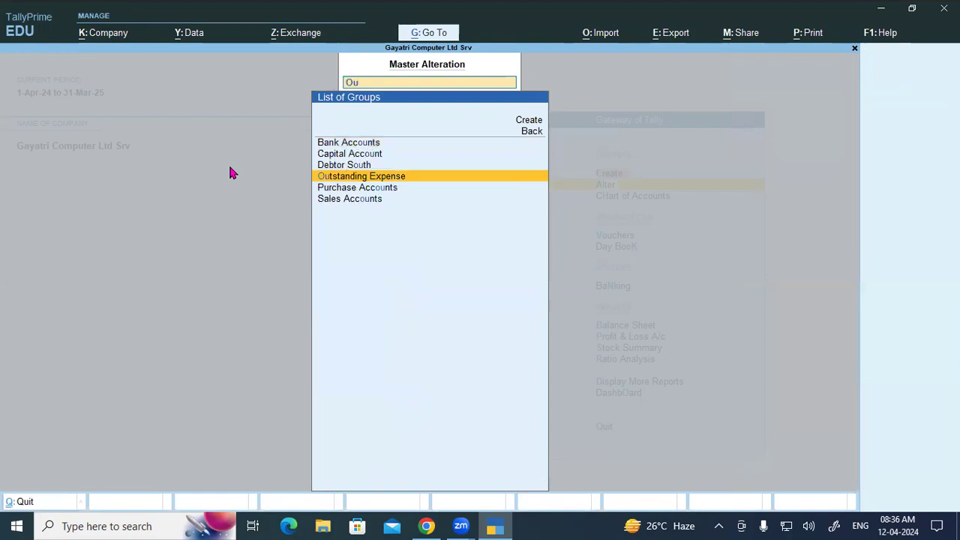
pyautogui.press('Return')
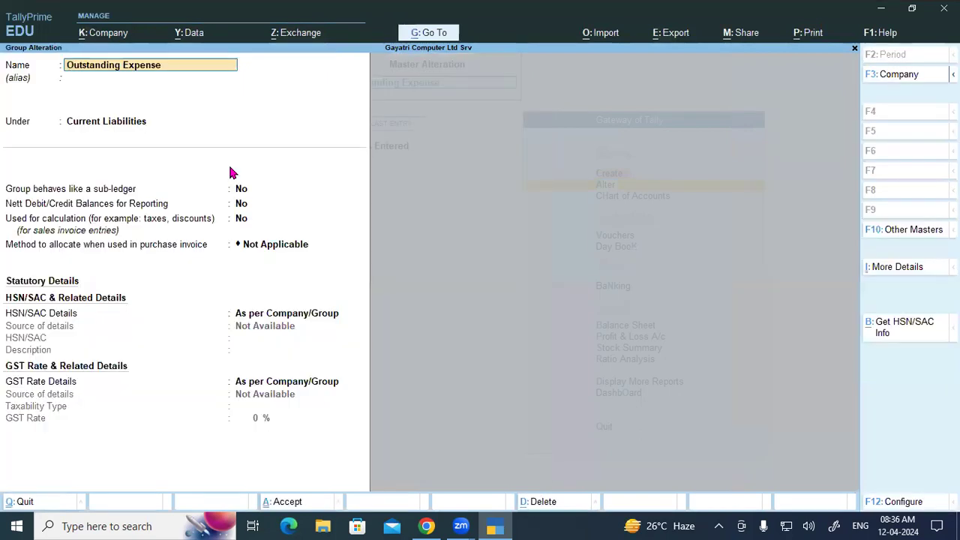
# Step: Request deletion of the Outstanding Expense group, cancel it, and return to the Gateway of Tally without saving changes
pyautogui.hotkey('alt', 'd')
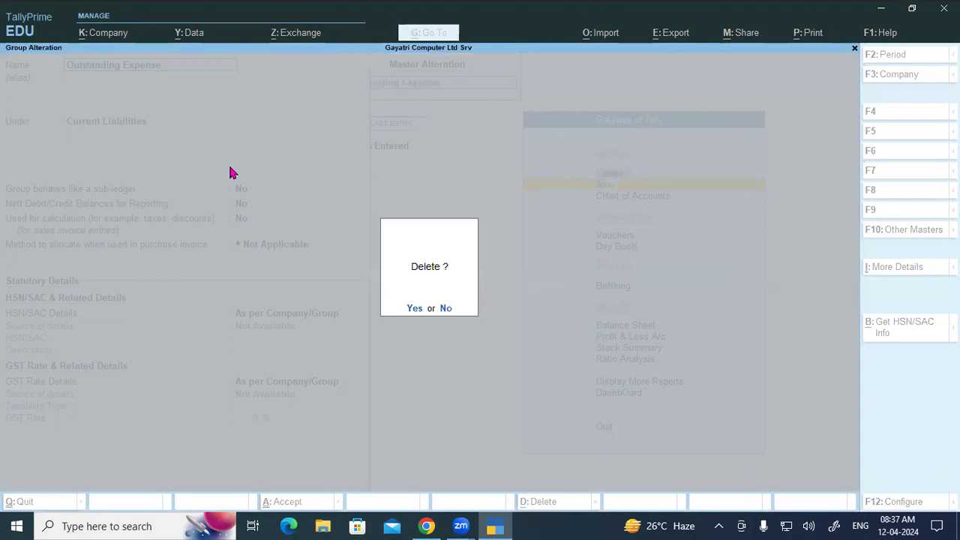
pyautogui.press('Escape')
pyautogui.press('Escape')
pyautogui.press('Escape')
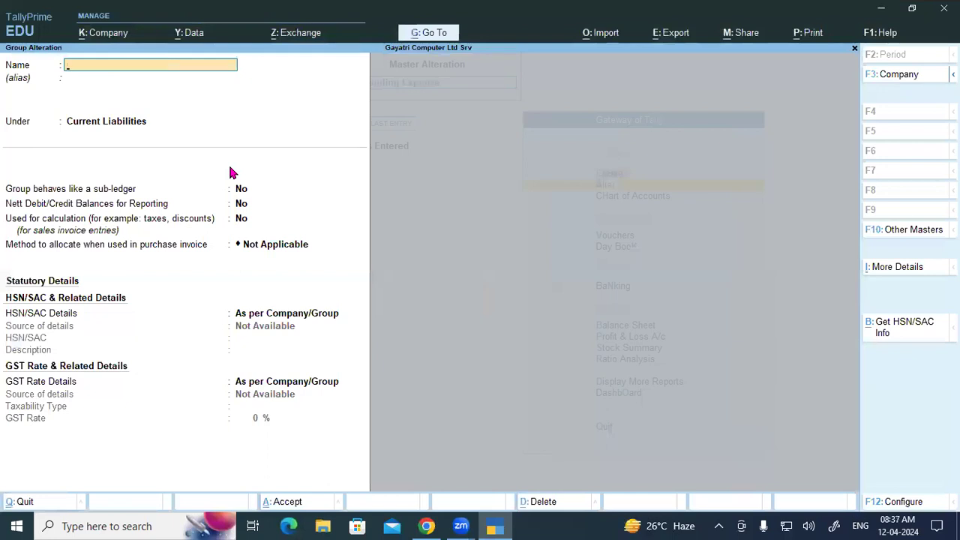
pyautogui.press('Return')
pyautogui.press('Escape')
pyautogui.press('Escape')
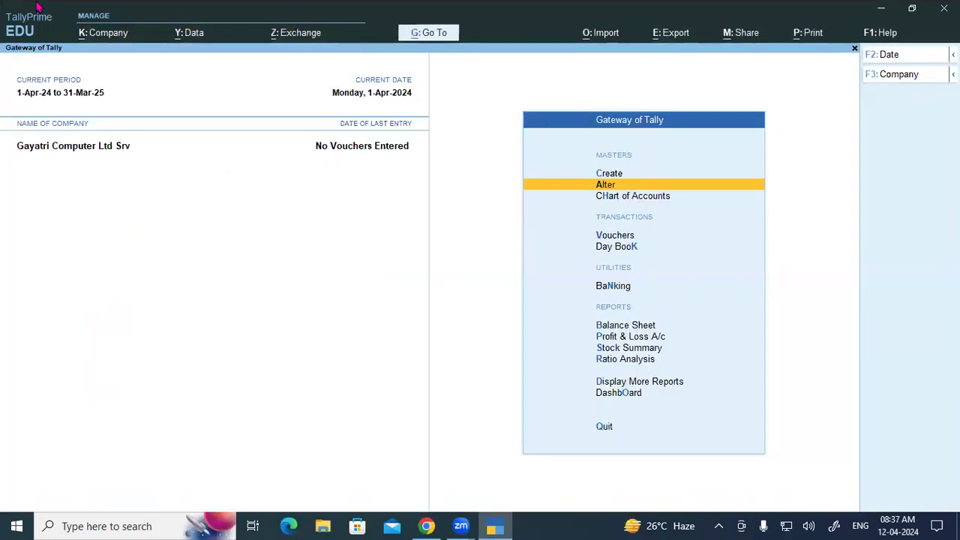
# Step: Switch to Chrome and review the notes on altering and deleting groups, continuing to the balance sheet lab practice on page 30
pyautogui.click(426, 526)
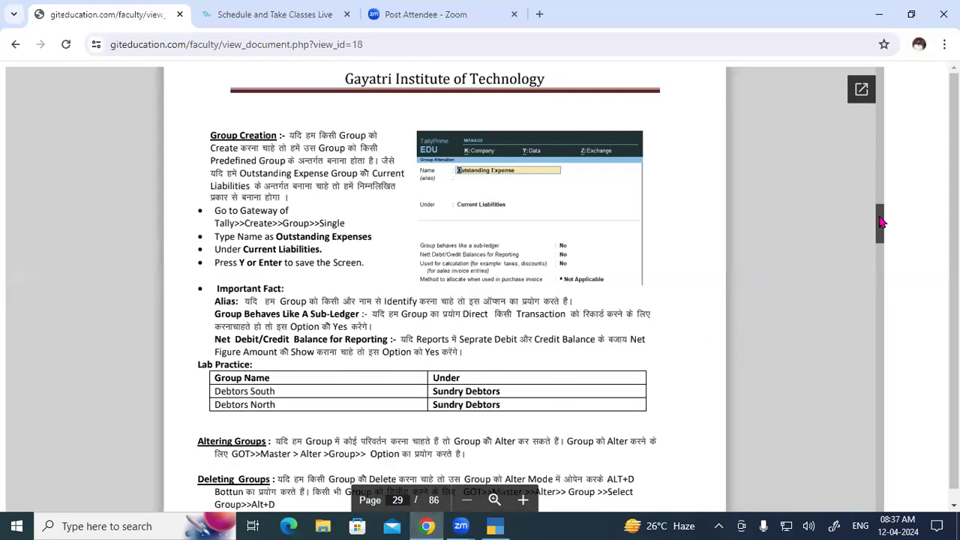
pyautogui.moveTo(880, 222); pyautogui.dragTo(881, 225)
pyautogui.scroll(2, 881, 225)
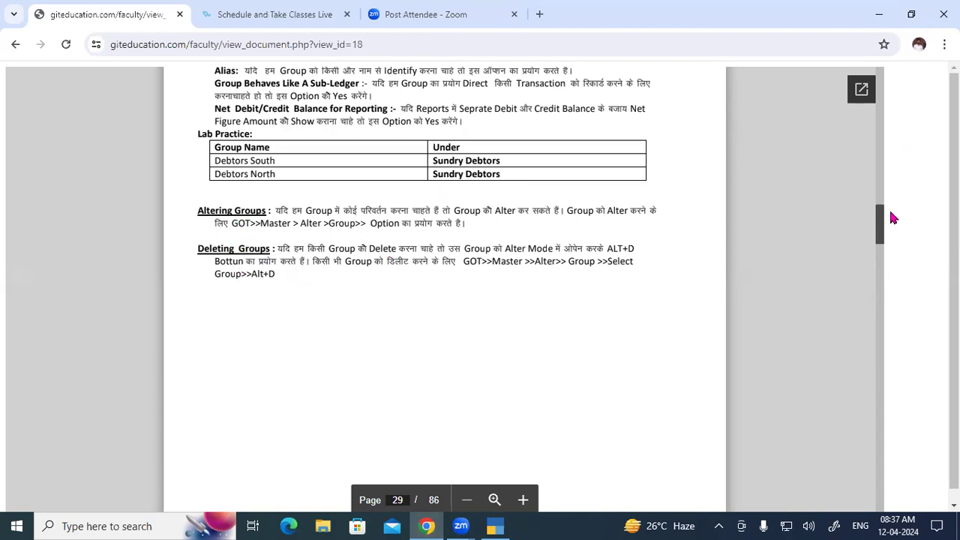
pyautogui.scroll(-3, 881, 223)
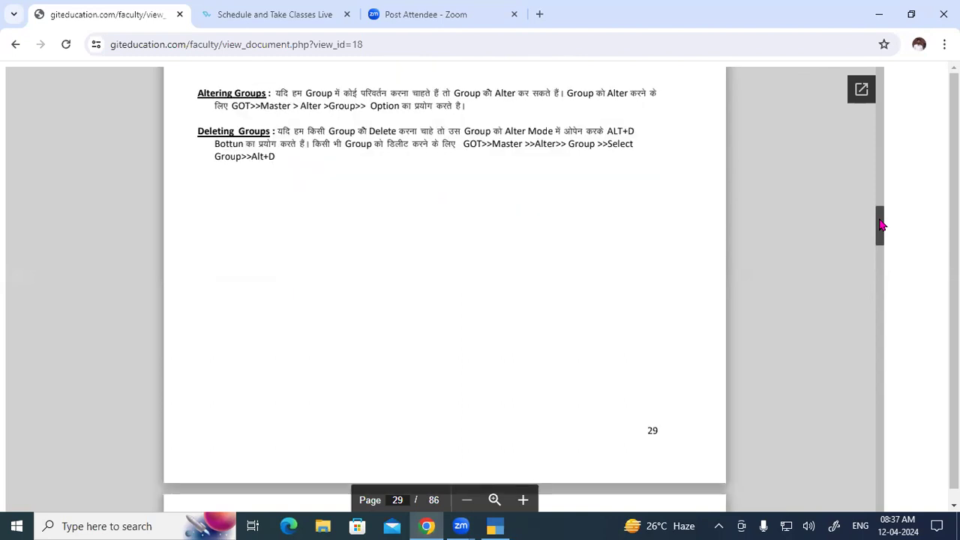
pyautogui.scroll(-3, 881, 225)
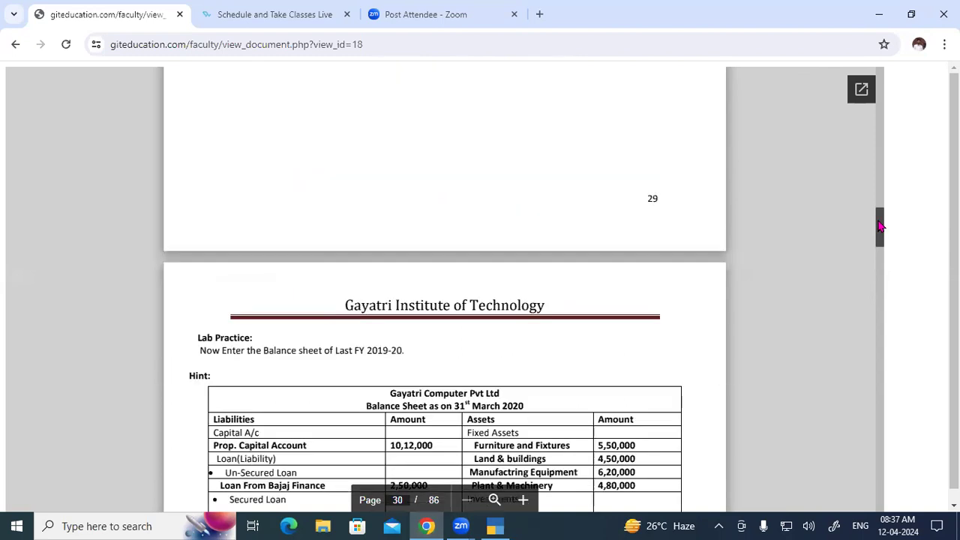
pyautogui.scroll(-3, 881, 226)
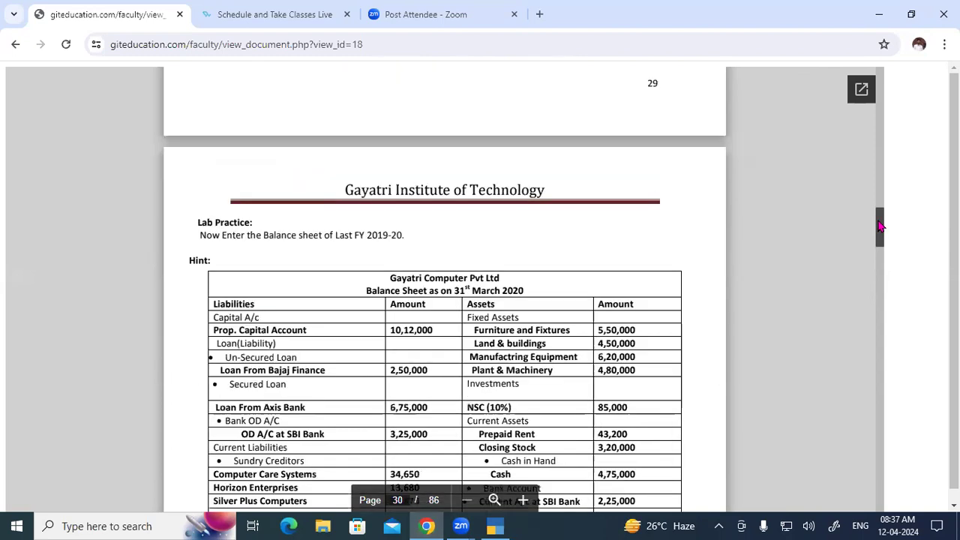
# Step: Mark the Horizon Enterprises row with a tick, write 15480 in the margin, and clear both annotations
pyautogui.scroll(-6, 881, 226)
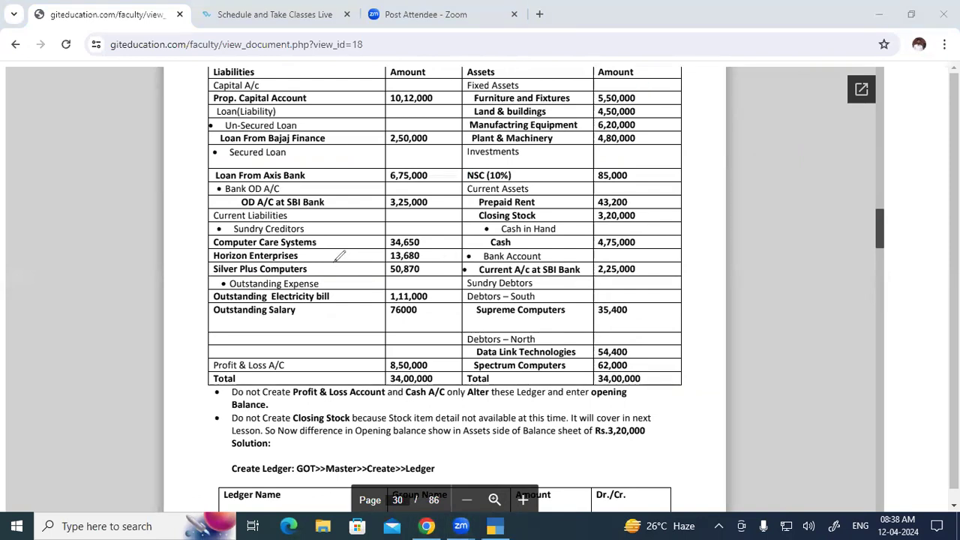
pyautogui.moveTo(321, 257); pyautogui.dragTo(333, 255)
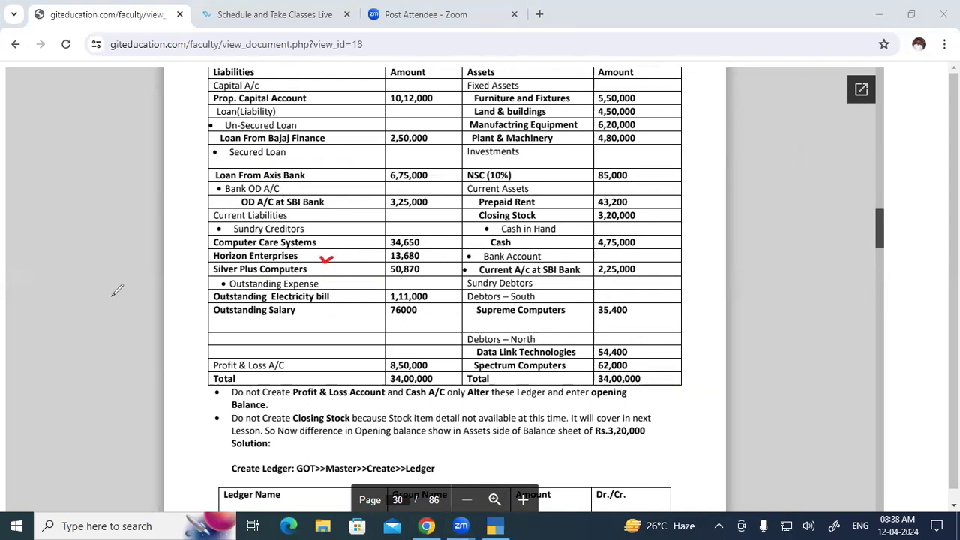
pyautogui.moveTo(67, 274)
pyautogui.mouseDown()
pyautogui.moveTo(76, 292)
pyautogui.moveTo(87, 267)
pyautogui.moveTo(98, 289)
pyautogui.moveTo(101, 268)
pyautogui.moveTo(102, 285)
pyautogui.moveTo(117, 264)
pyautogui.moveTo(129, 264)
pyautogui.mouseUp()
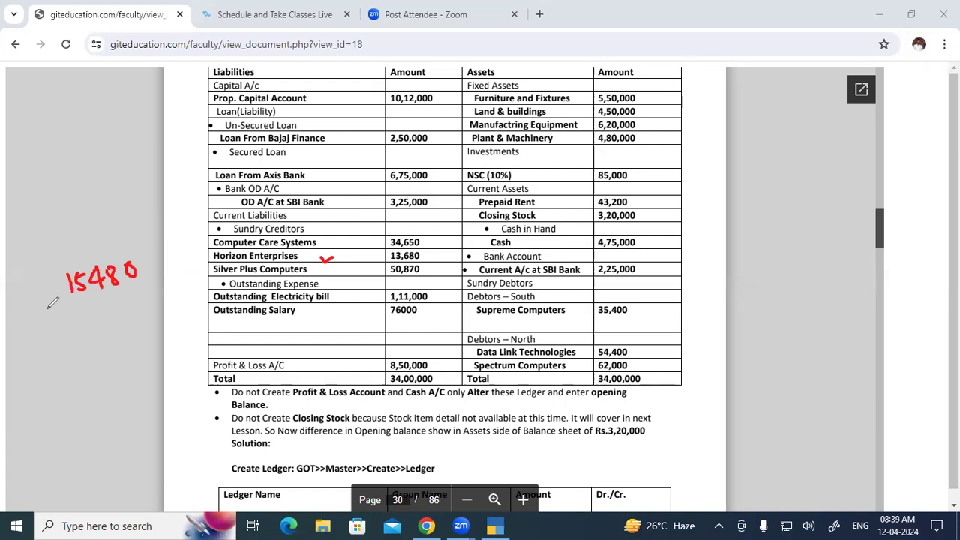
pyautogui.hotkey('ctrl', 'z')
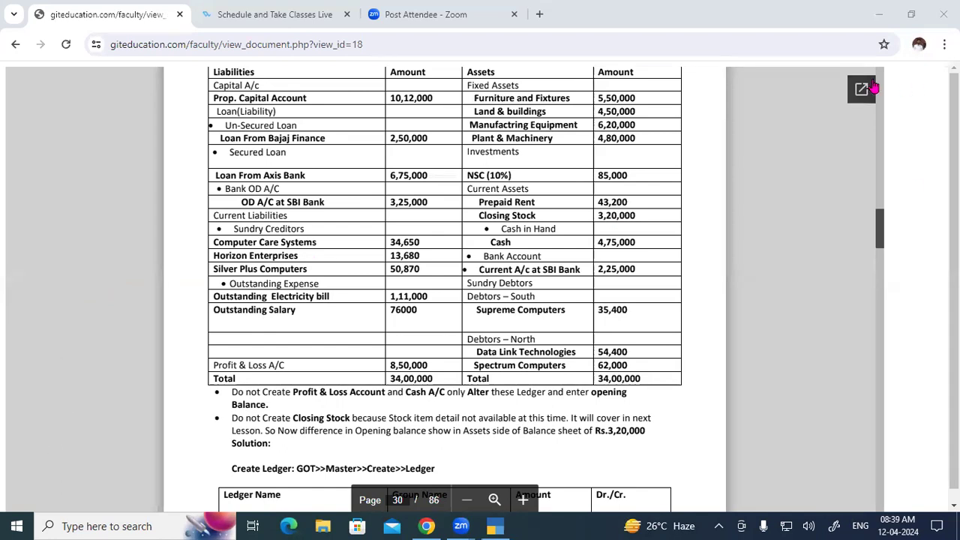
pyautogui.moveTo(881, 231); pyautogui.dragTo(877, 230)
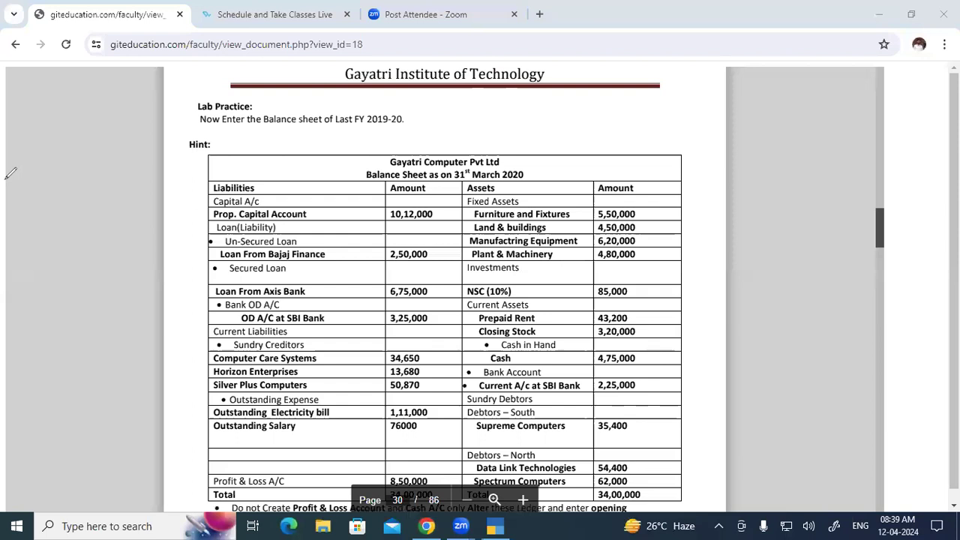
# Step: Cross out Prop. Capital Account, Loan From Axis Bank and the three sundry creditors in the liabilities, and tick Profit & Loss A/C
pyautogui.moveTo(322, 217); pyautogui.dragTo(345, 206)
pyautogui.moveTo(325, 209); pyautogui.dragTo(341, 219)
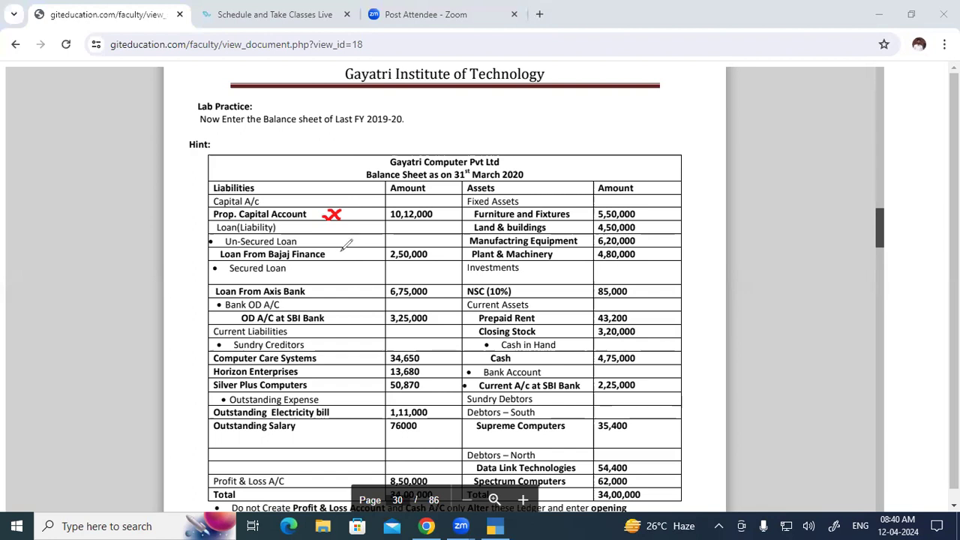
pyautogui.moveTo(325, 284); pyautogui.dragTo(336, 297)
pyautogui.moveTo(335, 284); pyautogui.dragTo(324, 297)
pyautogui.moveTo(332, 354)
pyautogui.mouseDown()
pyautogui.moveTo(324, 366)
pyautogui.moveTo(335, 365)
pyautogui.mouseUp()
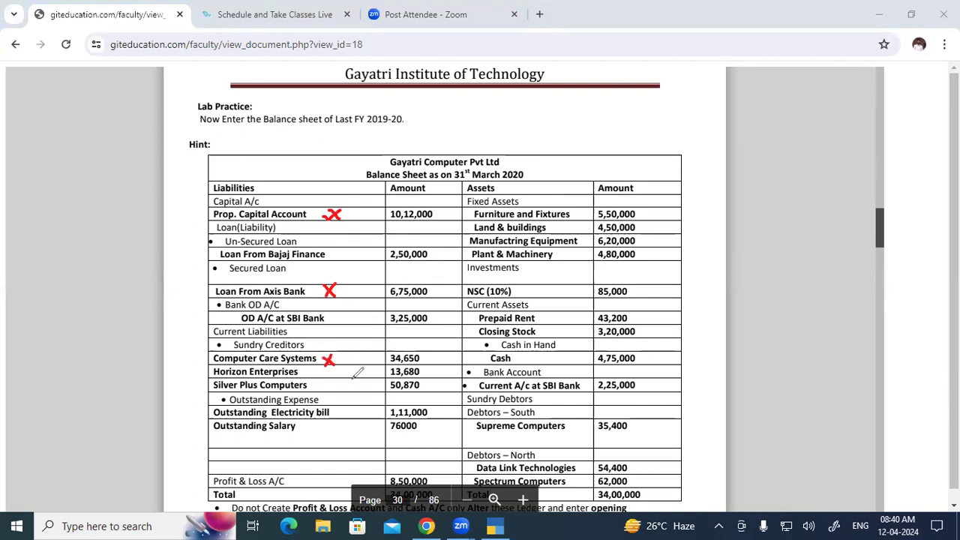
pyautogui.moveTo(359, 366); pyautogui.dragTo(314, 391)
pyautogui.moveTo(290, 478); pyautogui.dragTo(306, 471)
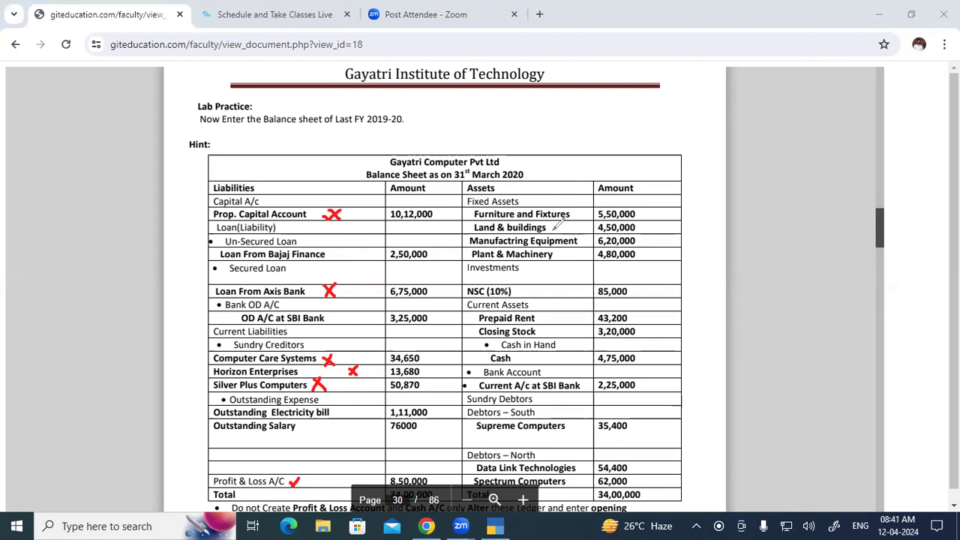
# Step: Mark Land & buildings, Closing Stock and Cash with crosses on the assets side, and add a tick beside Cash
pyautogui.moveTo(560, 228); pyautogui.dragTo(574, 222)
pyautogui.moveTo(654, 332)
pyautogui.mouseDown()
pyautogui.moveTo(667, 337)
pyautogui.moveTo(677, 325)
pyautogui.mouseUp()
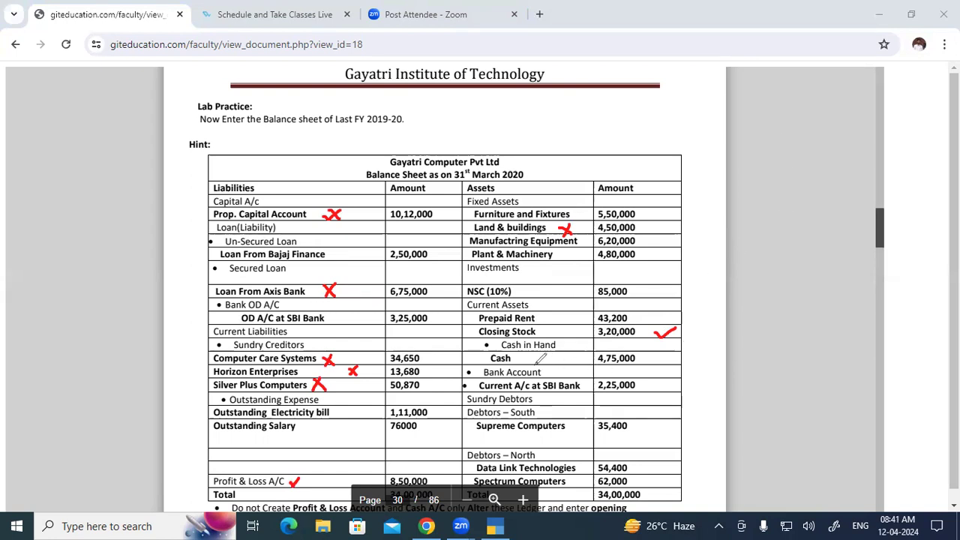
pyautogui.moveTo(659, 327)
pyautogui.mouseDown()
pyautogui.moveTo(675, 337)
pyautogui.moveTo(651, 350)
pyautogui.moveTo(655, 366)
pyautogui.moveTo(687, 366)
pyautogui.moveTo(710, 346)
pyautogui.mouseUp()
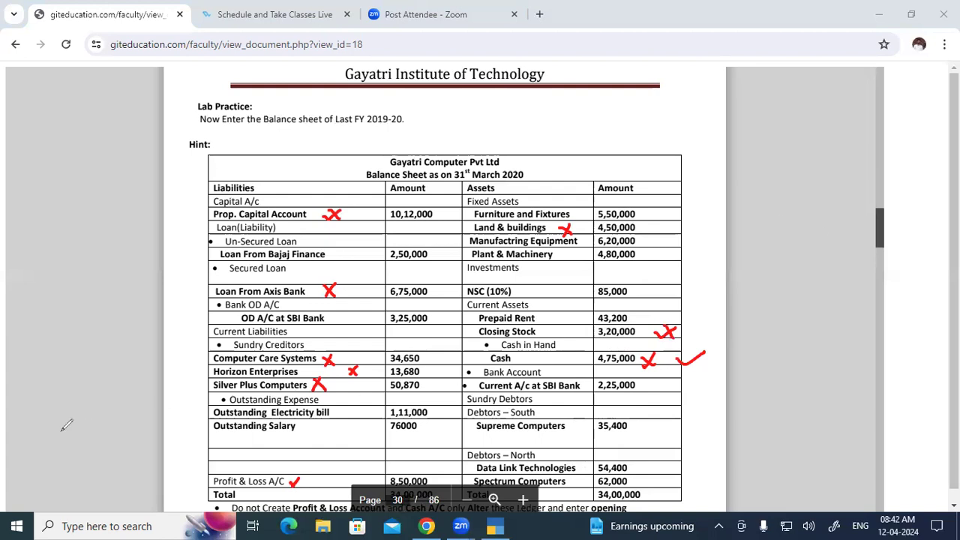
# Step: Switch to TallyPrime and start a new ledger named Loan From Bajaj Finance, checking the balance sheet notes for the name
pyautogui.click(494, 525)
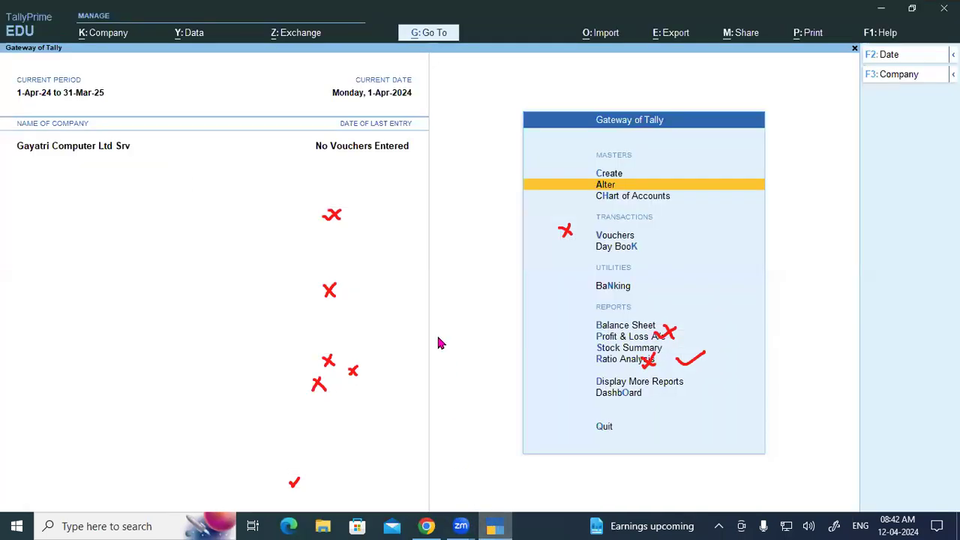
pyautogui.click(608, 175)
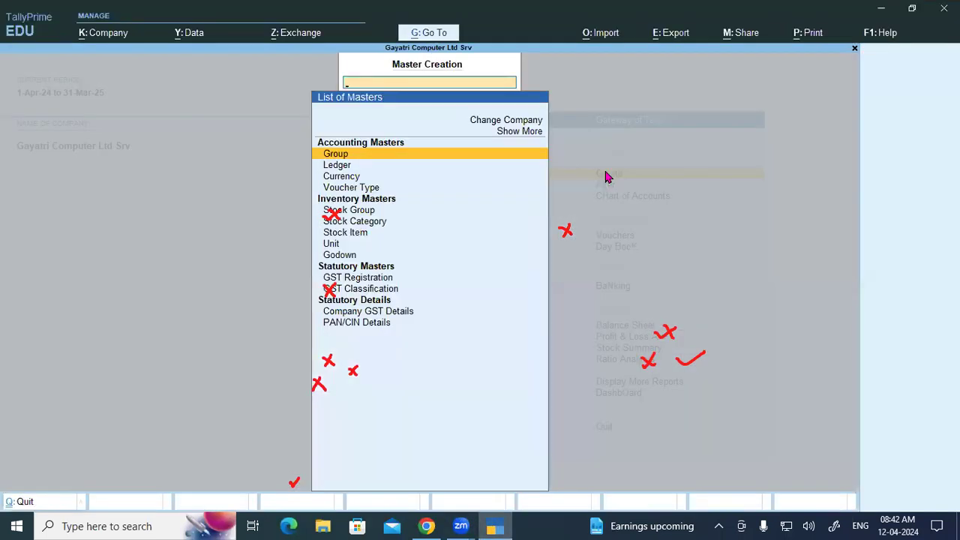
pyautogui.click(331, 168)
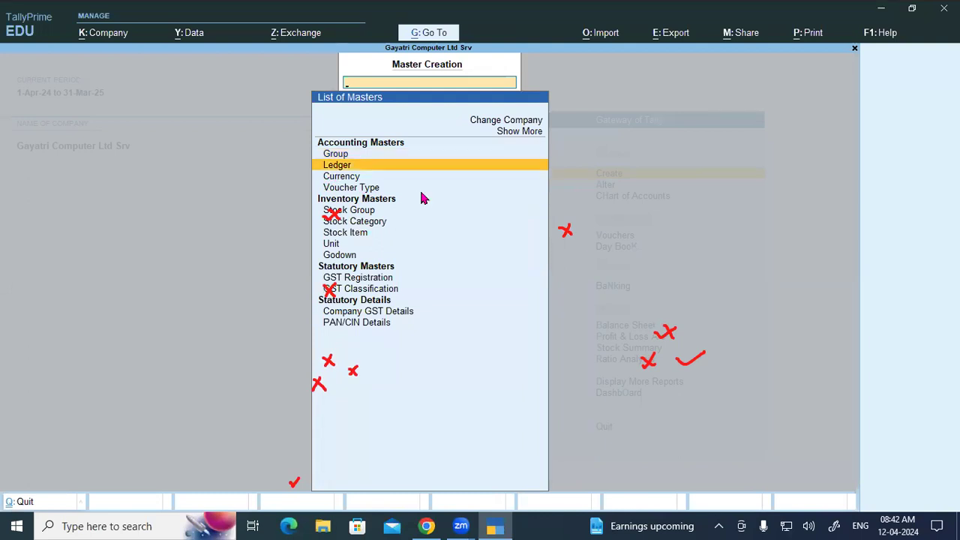
pyautogui.press('Return')
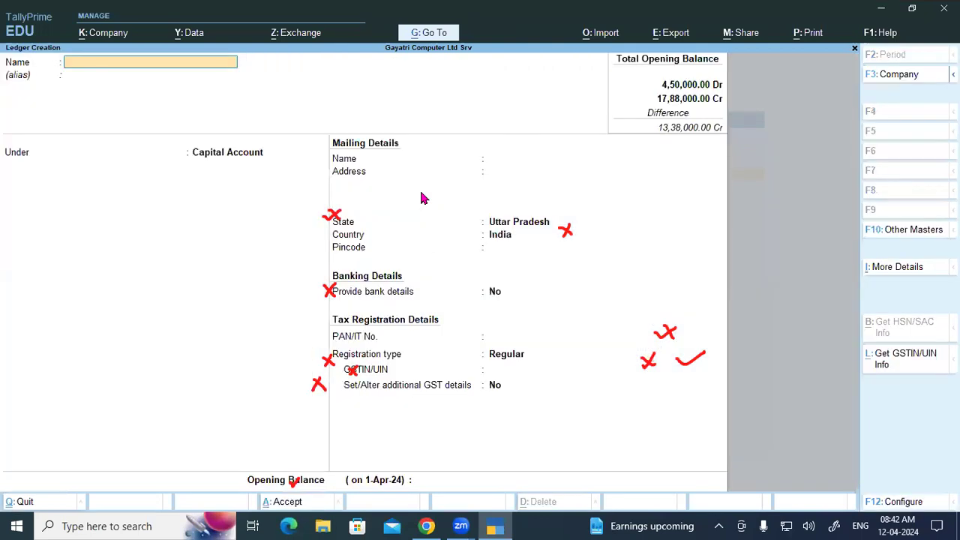
pyautogui.click(427, 525)
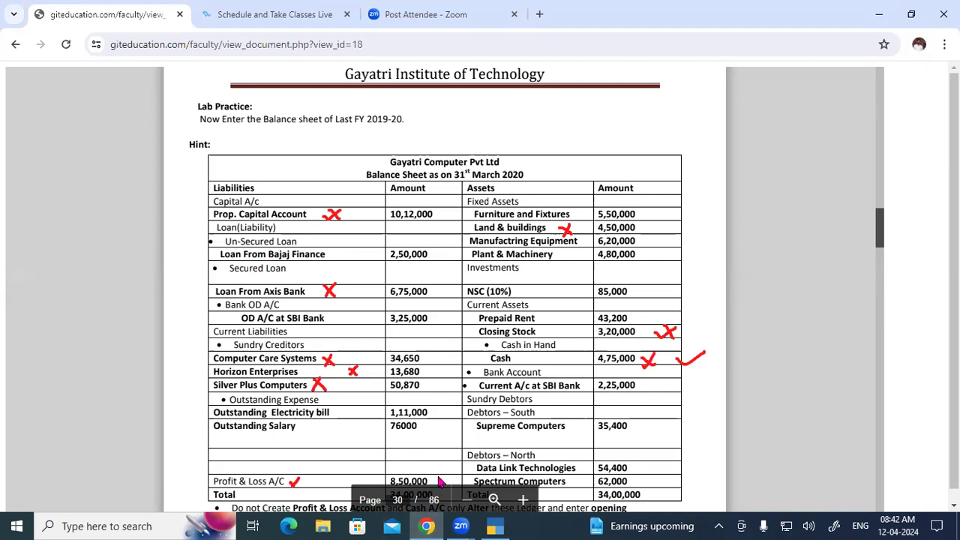
pyautogui.click(508, 526)
pyautogui.write('Loan')
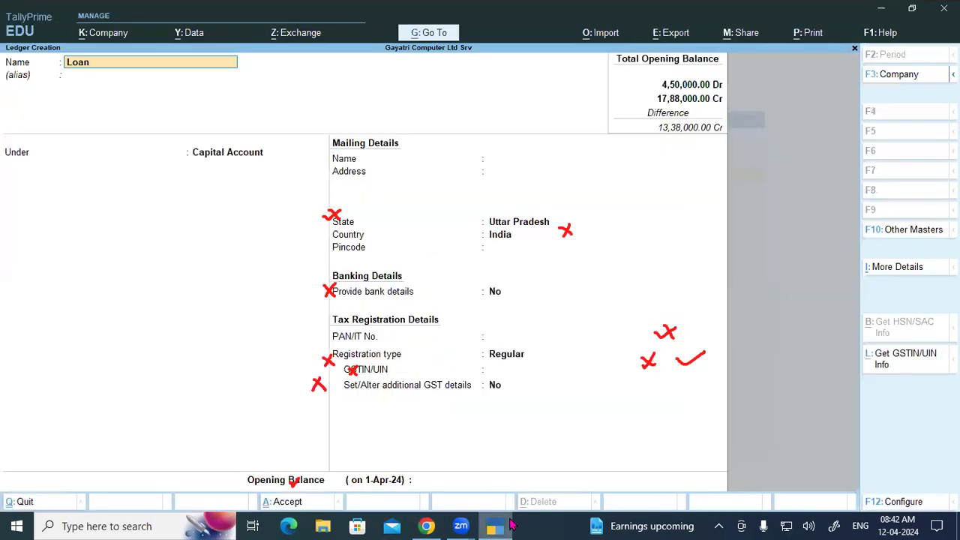
pyautogui.write(' From Bajaj Finance')
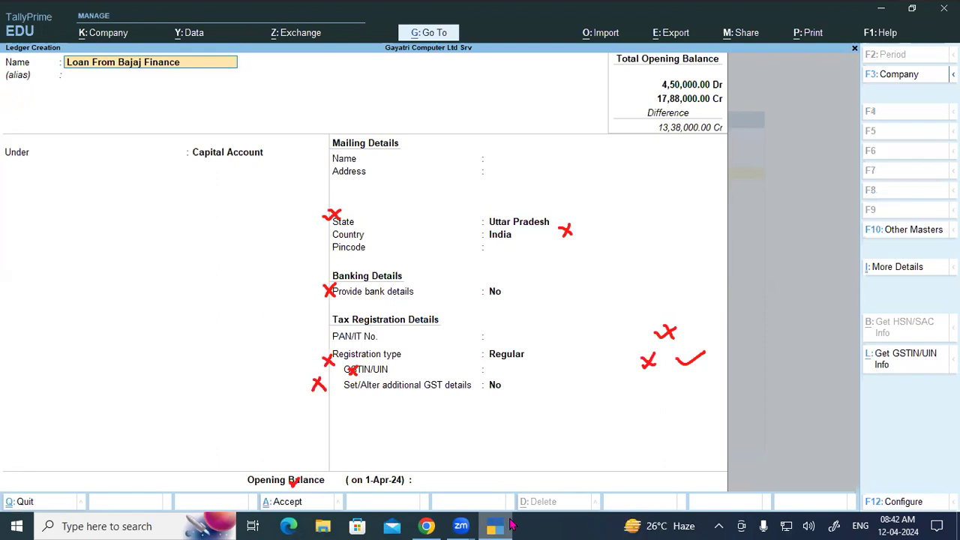
# Step: Place the Bajaj Finance ledger under Unsecured Loans and keep the default statutory, mailing, banking and tax details
pyautogui.press('Return')
pyautogui.press('Return')
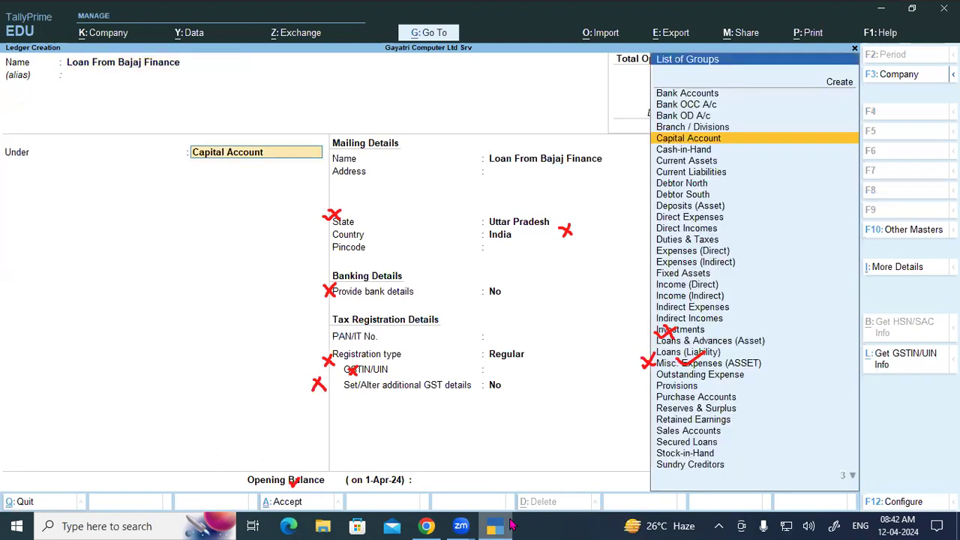
pyautogui.write('Un')
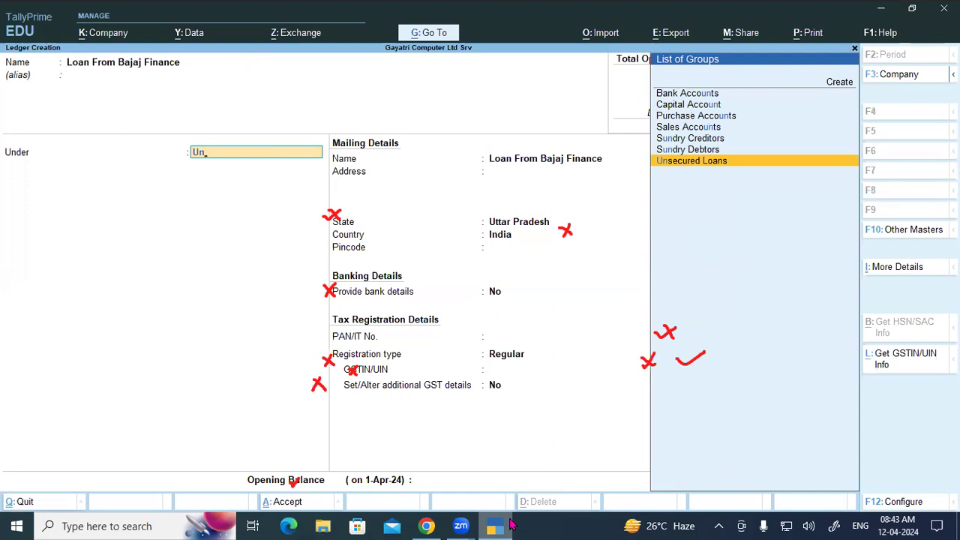
pyautogui.press('Return')
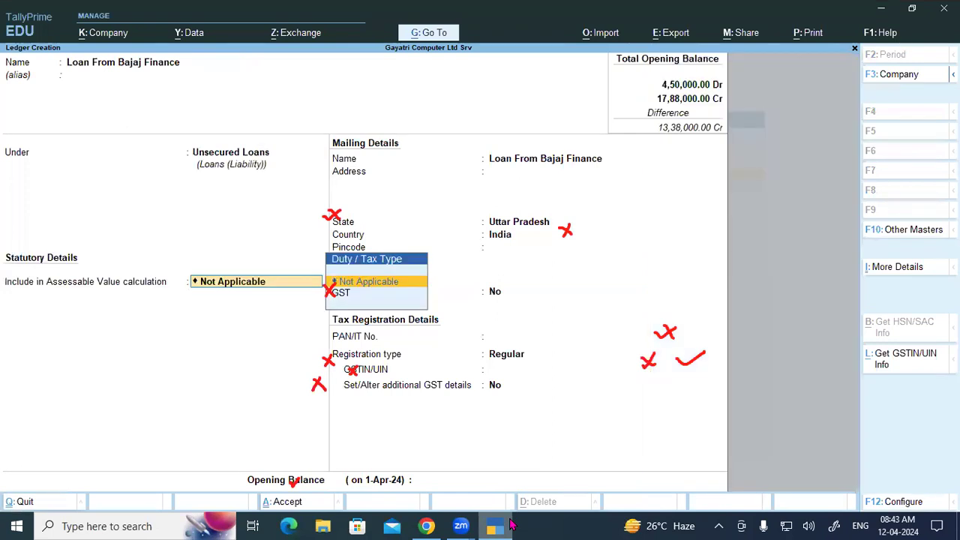
pyautogui.press('Return')
pyautogui.press('Return')
pyautogui.press('Return')
pyautogui.press('Return')
pyautogui.press('Return')
pyautogui.press('Return')
pyautogui.press('Return')
pyautogui.press('Return')
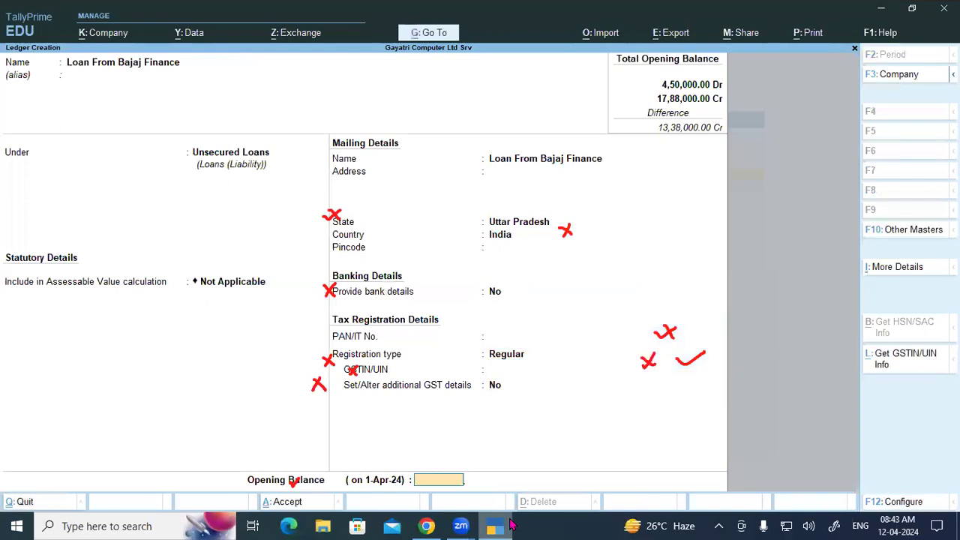
# Step: Set the Bajaj Finance ledger's opening balance to 250000 and save the ledger
pyautogui.write('250000')
pyautogui.press('Return')
pyautogui.press('Return')
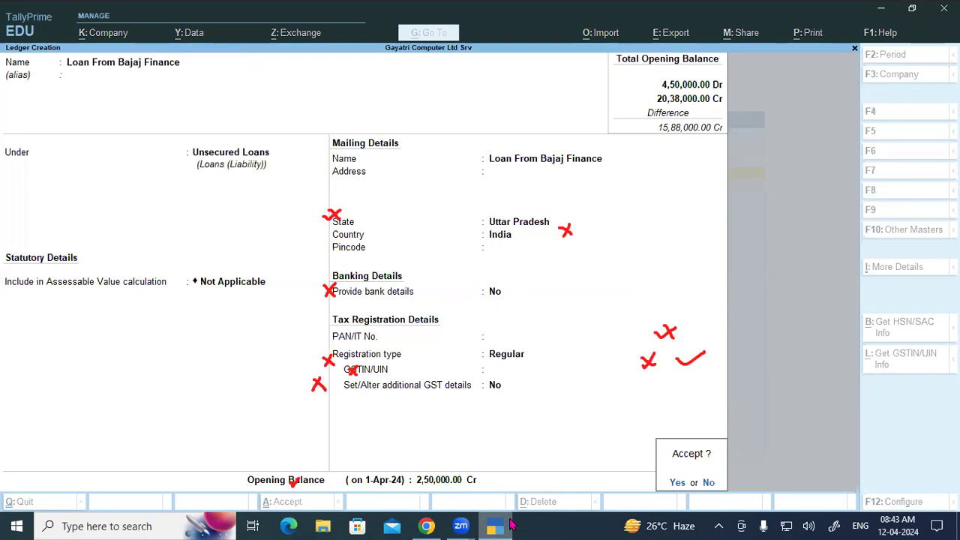
pyautogui.press('y')
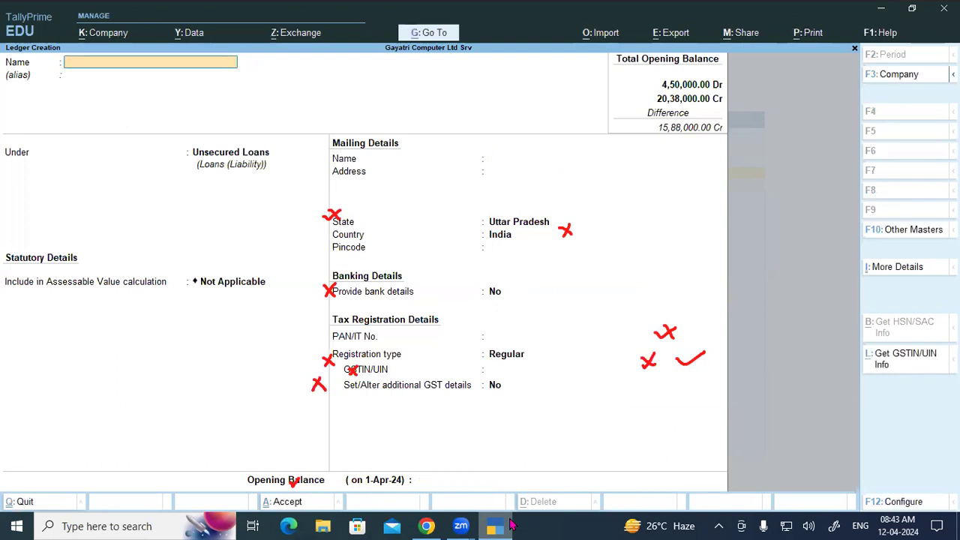
# Step: Check the notes in Chrome for the next liability and name a new TallyPrime ledger OD A/c at SBI
pyautogui.click(495, 526)
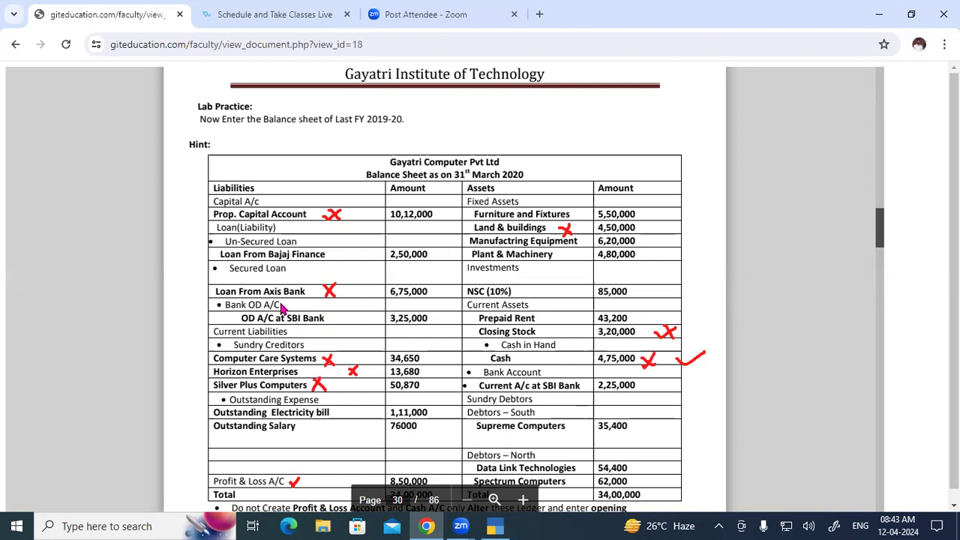
pyautogui.click(495, 526)
pyautogui.write('O')
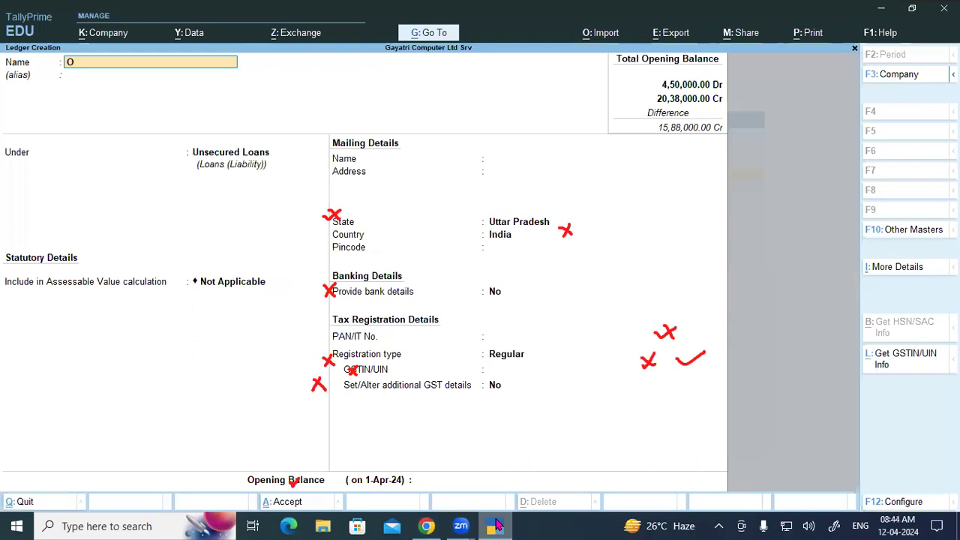
pyautogui.write('D a/')
pyautogui.press('BackSpace')
pyautogui.press('BackSpace')
pyautogui.write('A/c at SBI')
pyautogui.press('Return')
# Step: Place the OD A/c at SBI ledger under Bank OD A/c, leaving the OD limit and bank account details at their defaults
pyautogui.write('Ban')
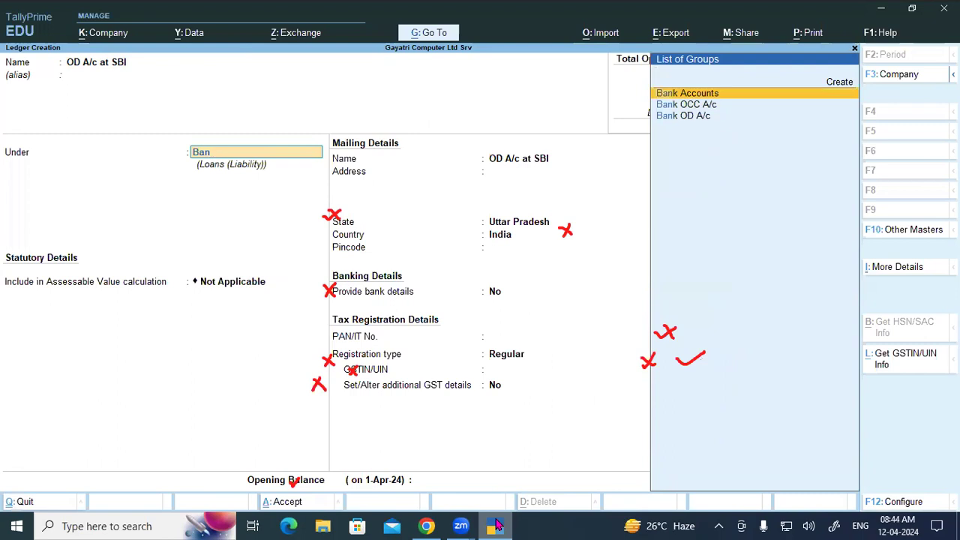
pyautogui.press('Down')
pyautogui.press('Down')
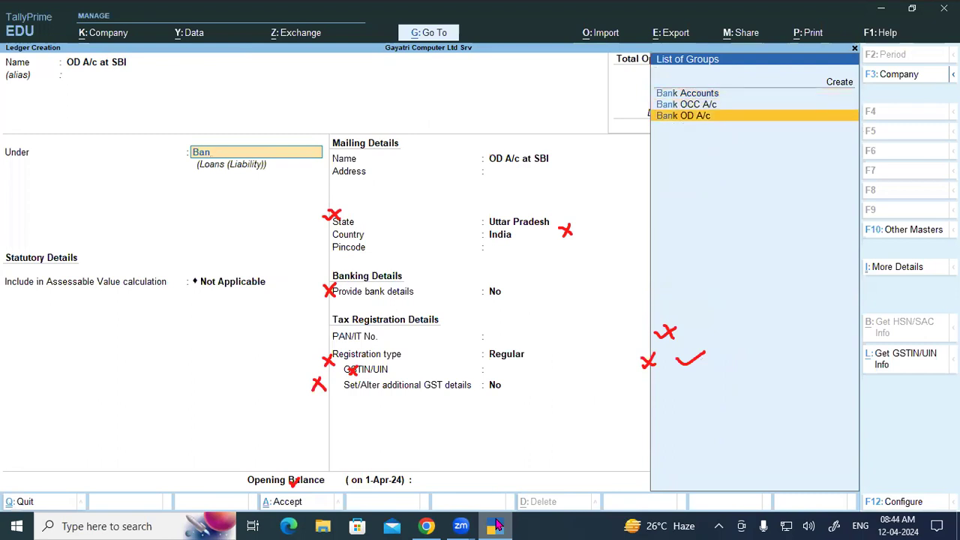
pyautogui.press('Return')
pyautogui.press('Return')
pyautogui.press('Return')
pyautogui.press('Return')
pyautogui.press('Return')
pyautogui.press('Return')
pyautogui.press('Return')
pyautogui.press('Return')
pyautogui.press('Return')
pyautogui.press('Return')
pyautogui.press('Return')
pyautogui.press('Return')
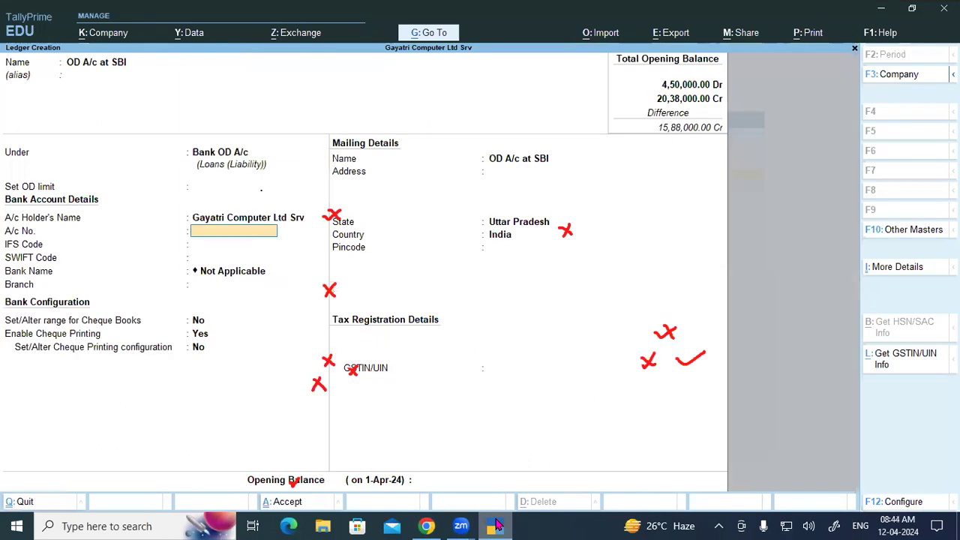
pyautogui.press('Return')
pyautogui.press('Return')
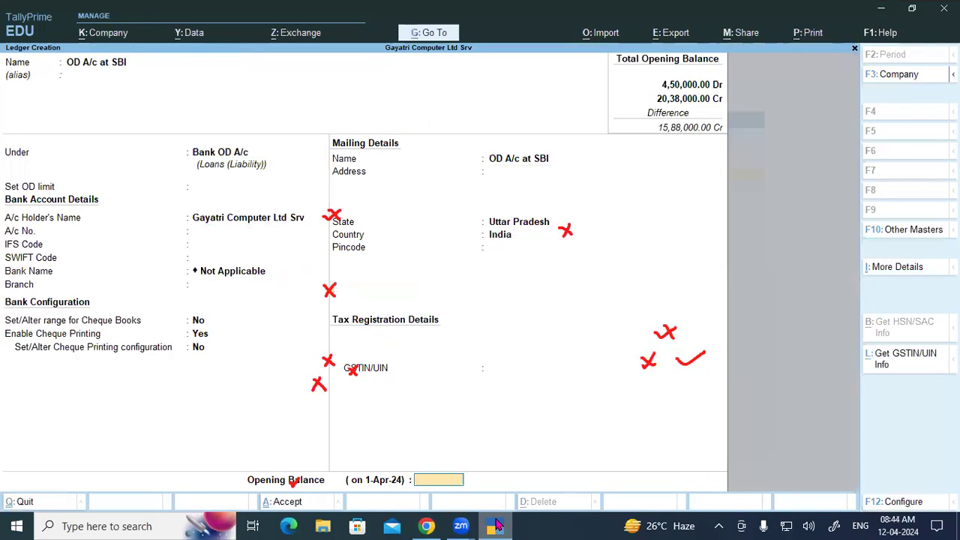
# Step: Look up the SBI overdraft amount in the notes, enter 325000 as the ledger's opening balance, and save it
pyautogui.click(495, 525)
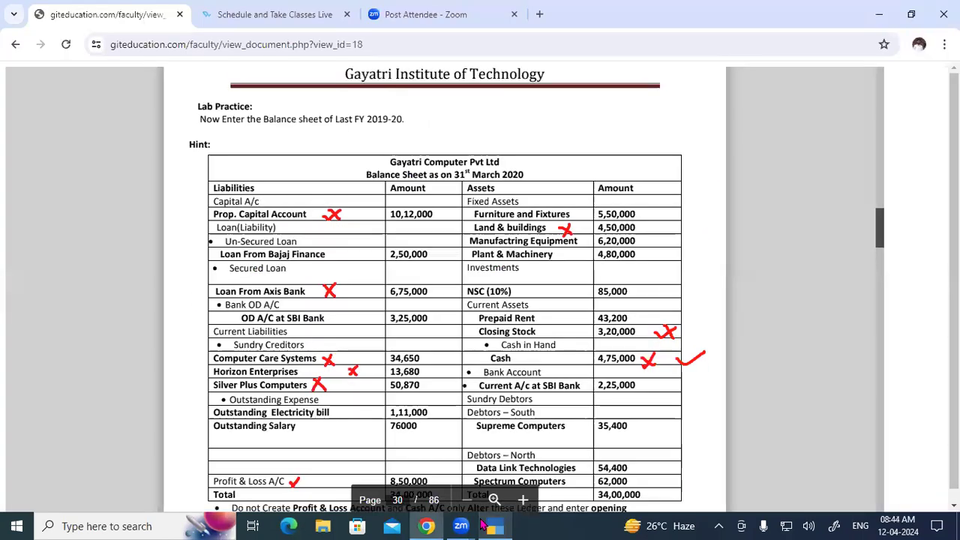
pyautogui.click(493, 525)
pyautogui.write('325000')
pyautogui.press('Return')
pyautogui.press('Return')
pyautogui.press('Return')
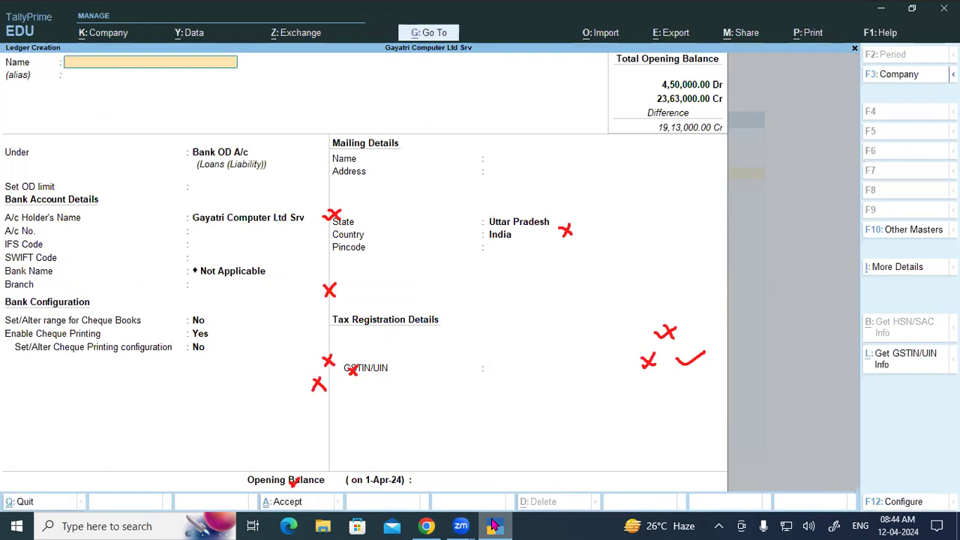
# Step: Check the notes in Chrome for the next liability and name a new TallyPrime ledger O/s Electricity Bill
pyautogui.click(493, 526)
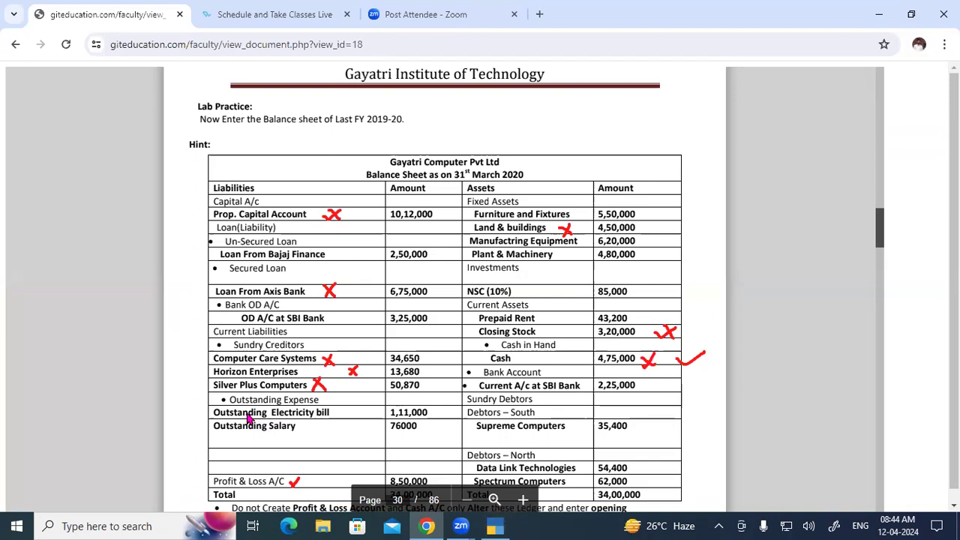
pyautogui.click(497, 525)
pyautogui.write('O/s')
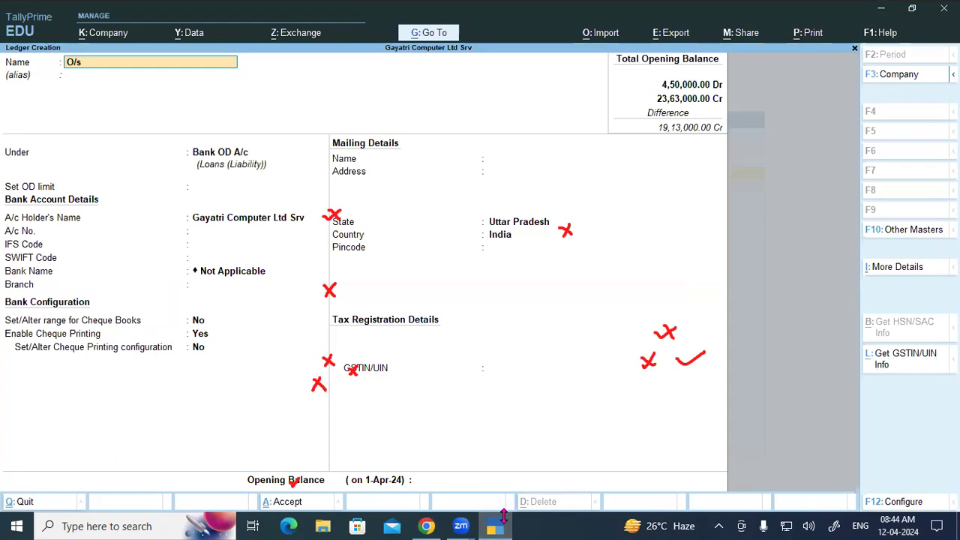
pyautogui.write(' Electricity Bill')
pyautogui.press('Return')
pyautogui.press('Return')
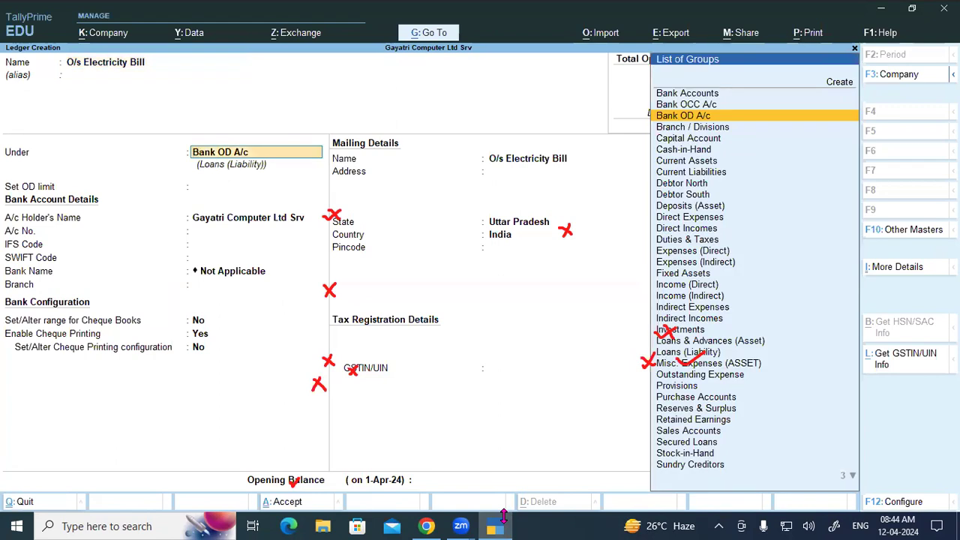
# Step: Place the O/s Electricity Bill ledger under Outstanding Expense and save it with the opening balance left blank
pyautogui.write('Ou')
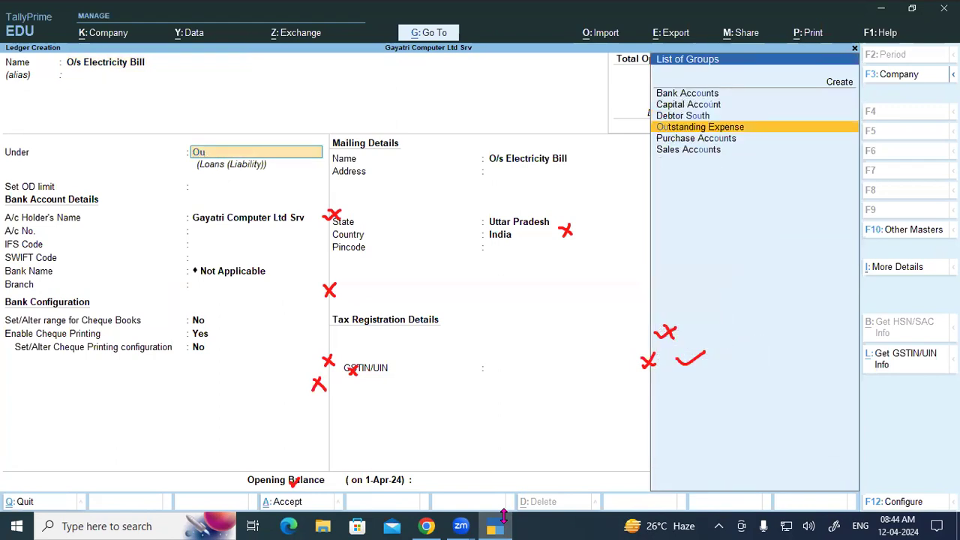
pyautogui.press('Return')
pyautogui.press('Return')
pyautogui.press('Return')
pyautogui.press('Return')
pyautogui.press('Return')
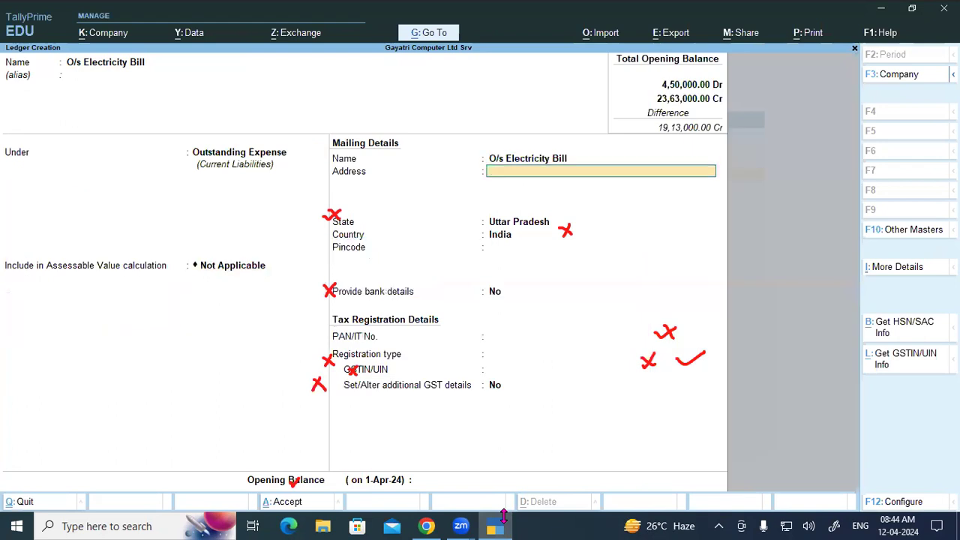
pyautogui.press('Return')
pyautogui.press('Escape')
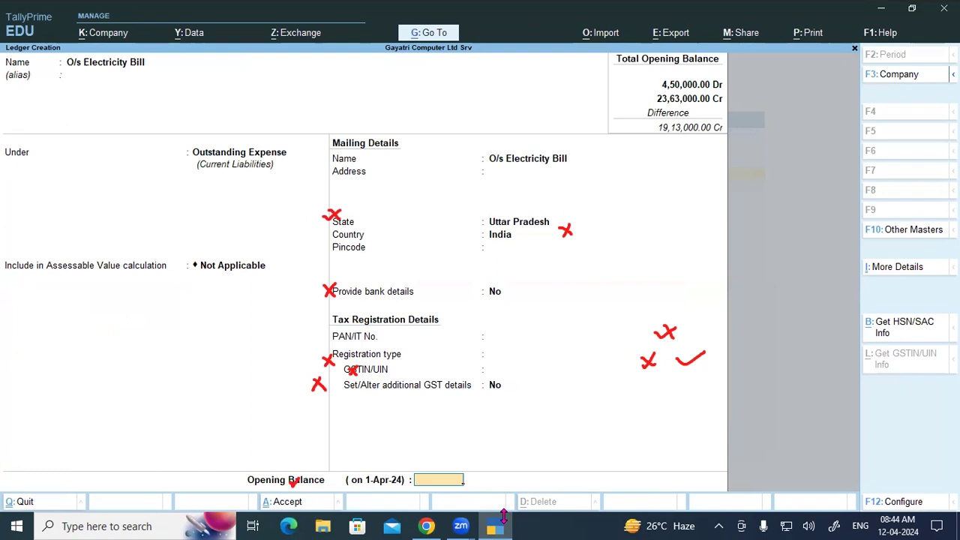
pyautogui.press('Return')
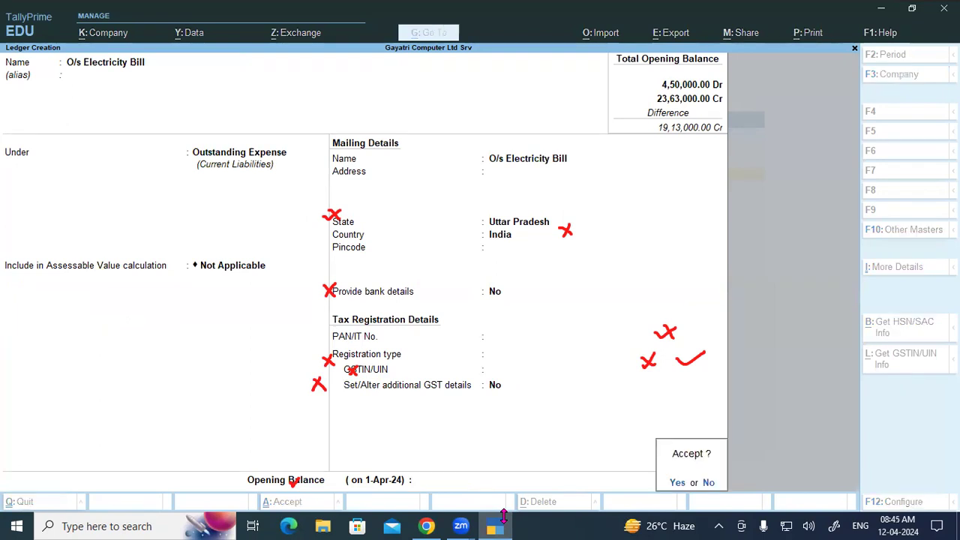
pyautogui.press('Return')
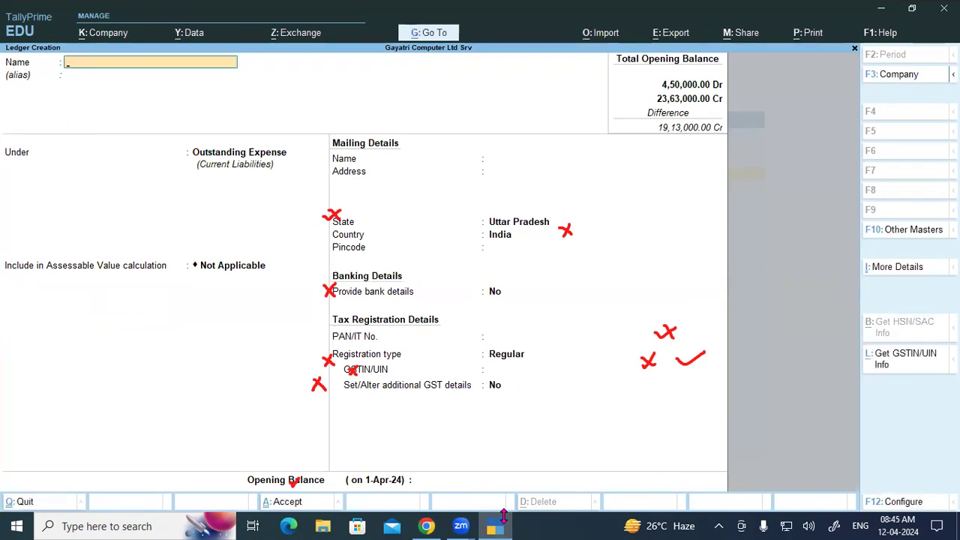
# Step: Leave ledger creation and open the O/s Electricity Bill ledger for alteration
pyautogui.press('Escape')
pyautogui.press('y')
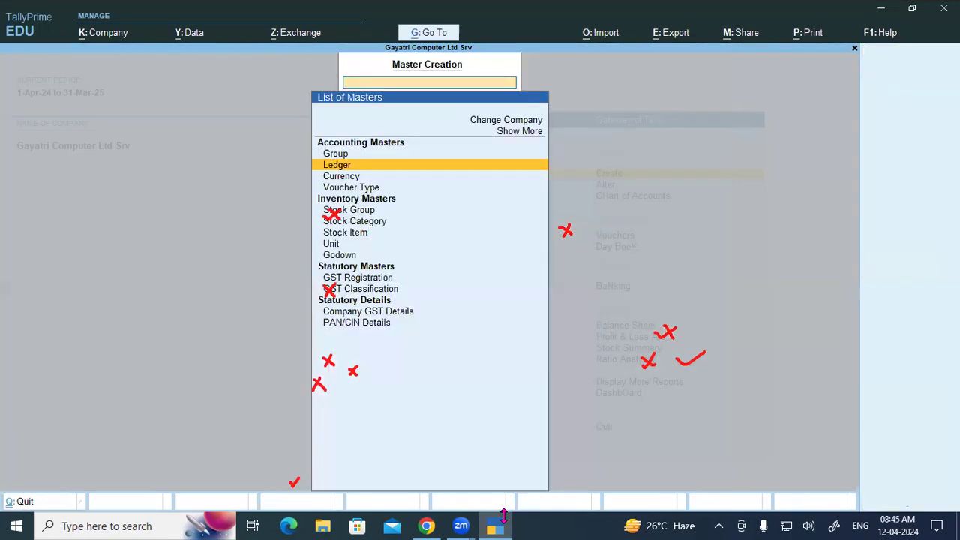
pyautogui.press('Escape')
pyautogui.press('Down')
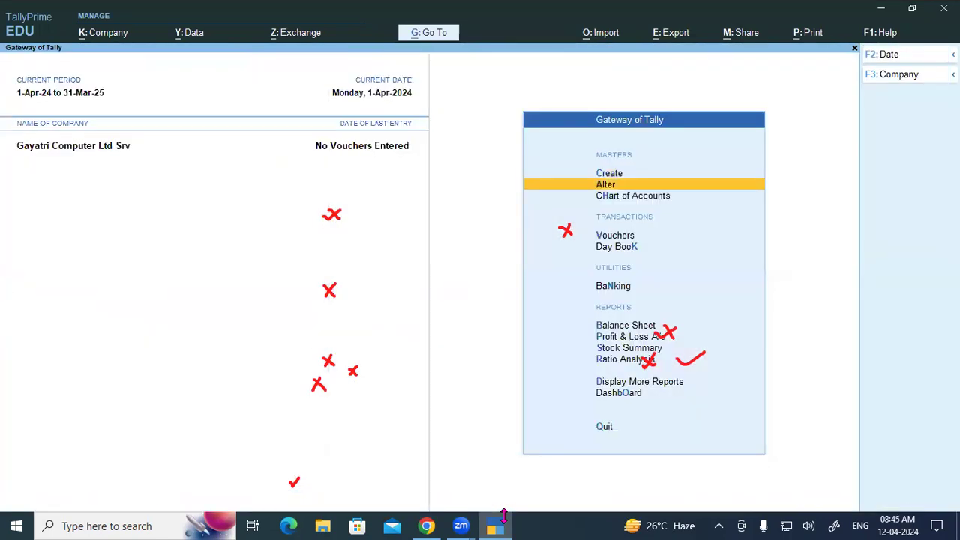
pyautogui.press('Return')
pyautogui.press('Down')
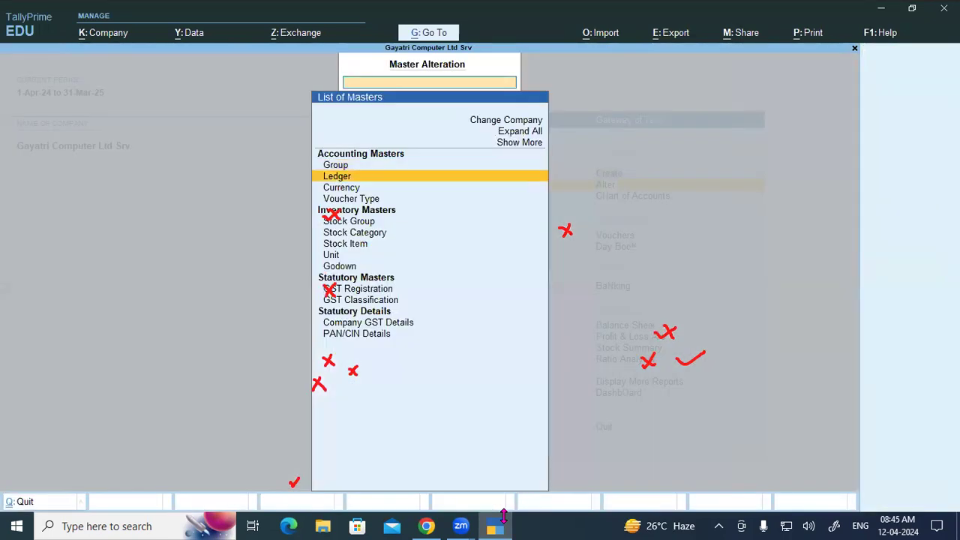
pyautogui.press('Return')
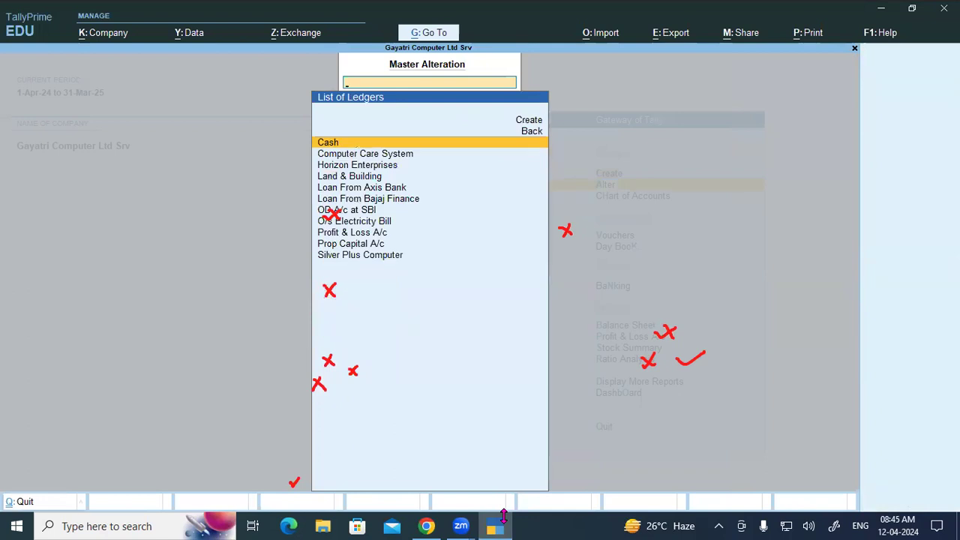
pyautogui.press('Down')
pyautogui.press('Down')
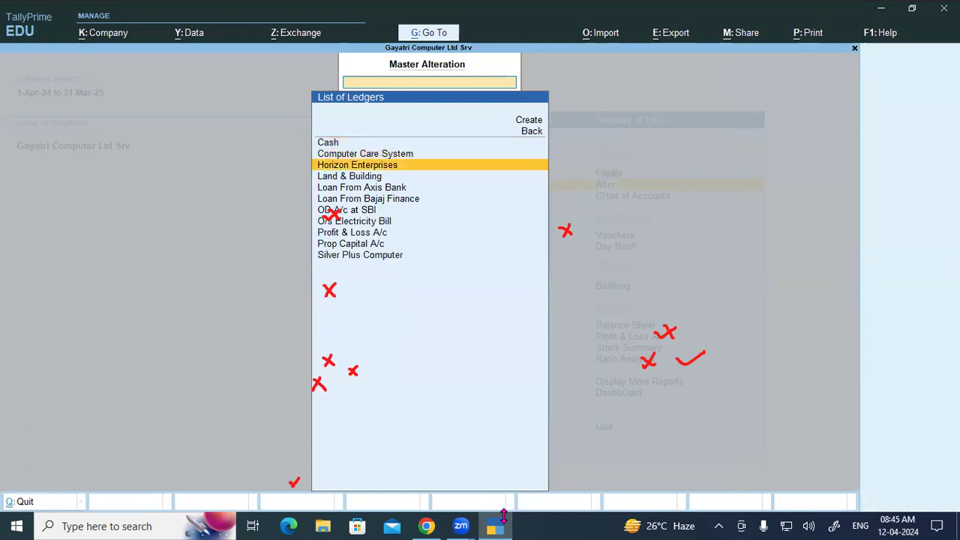
pyautogui.press('Down')
pyautogui.press('Down')
pyautogui.press('Down')
pyautogui.press('Down')
pyautogui.press('Down')
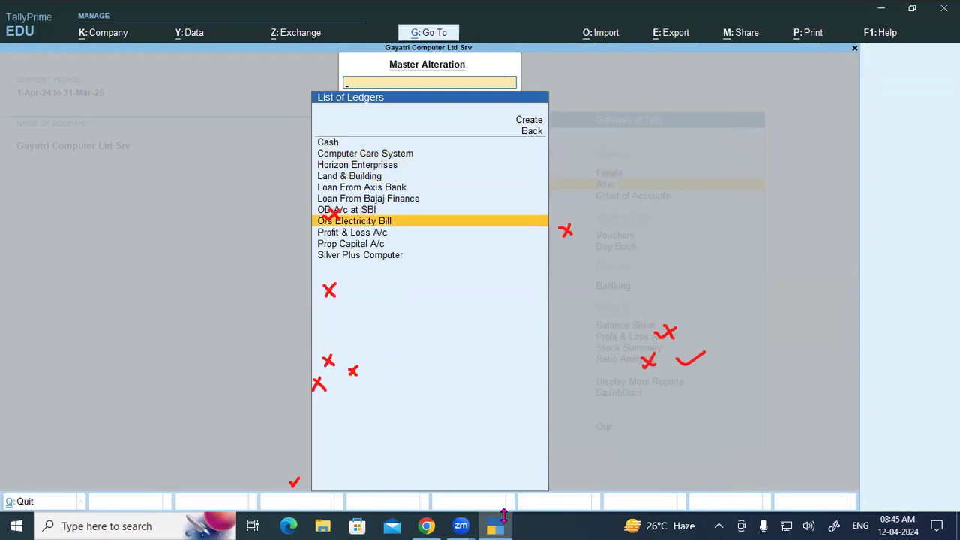
pyautogui.press('Return')
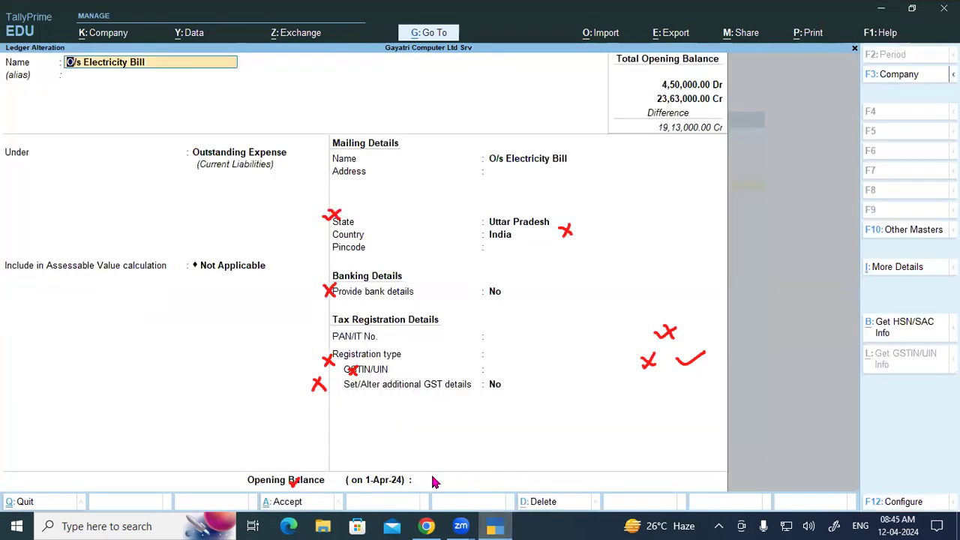
# Step: Set the O/s Electricity Bill ledger's opening balance to 1,11,000 Cr, save it, and leave ledger alteration
pyautogui.click(435, 480)
pyautogui.write('1,11,000')
pyautogui.press('Return')
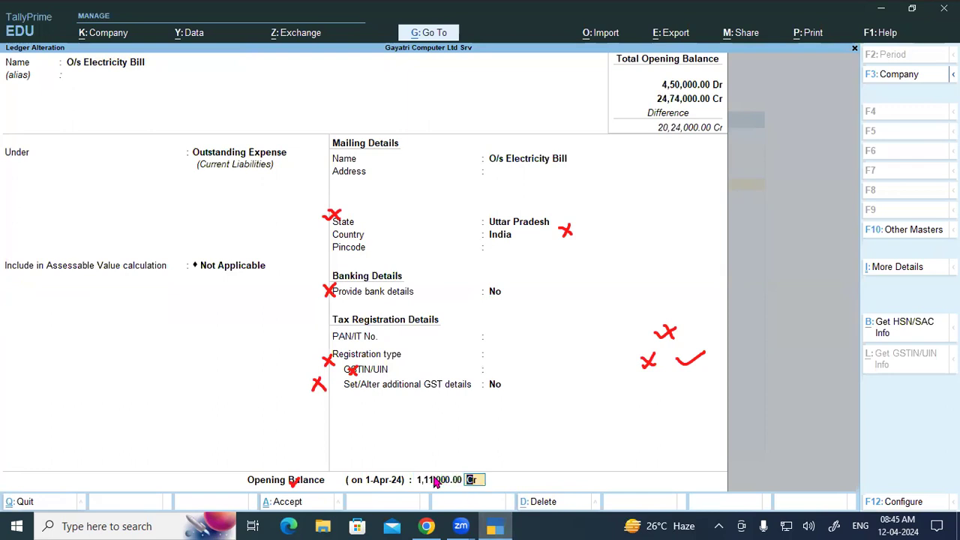
pyautogui.press('Return')
pyautogui.press('Escape')
pyautogui.press('Escape')
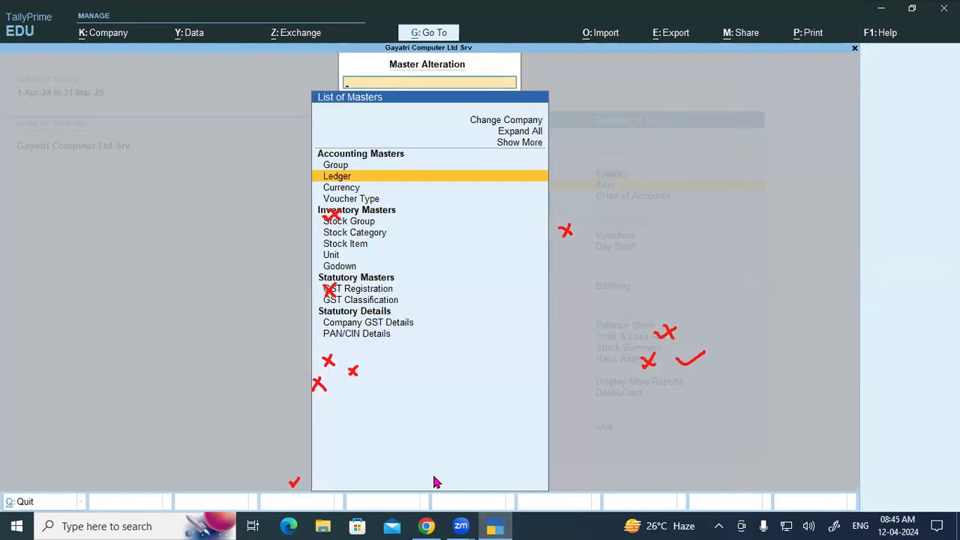
# Step: Start a new ledger, check the next outstanding expense in the Chrome notes, and name the ledger O/S Salary in TallyPrime
pyautogui.press('Up')
pyautogui.press('Return')
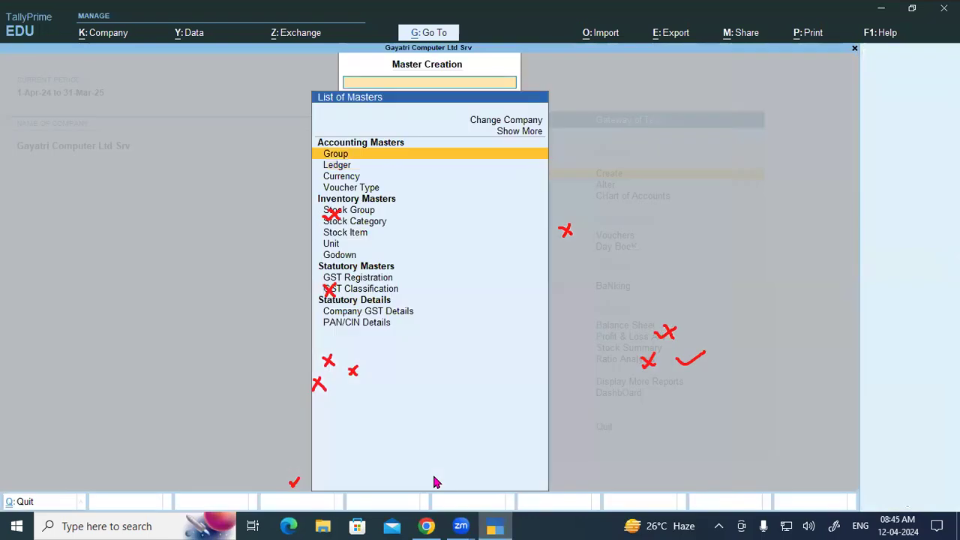
pyautogui.press('Down')
pyautogui.press('Return')
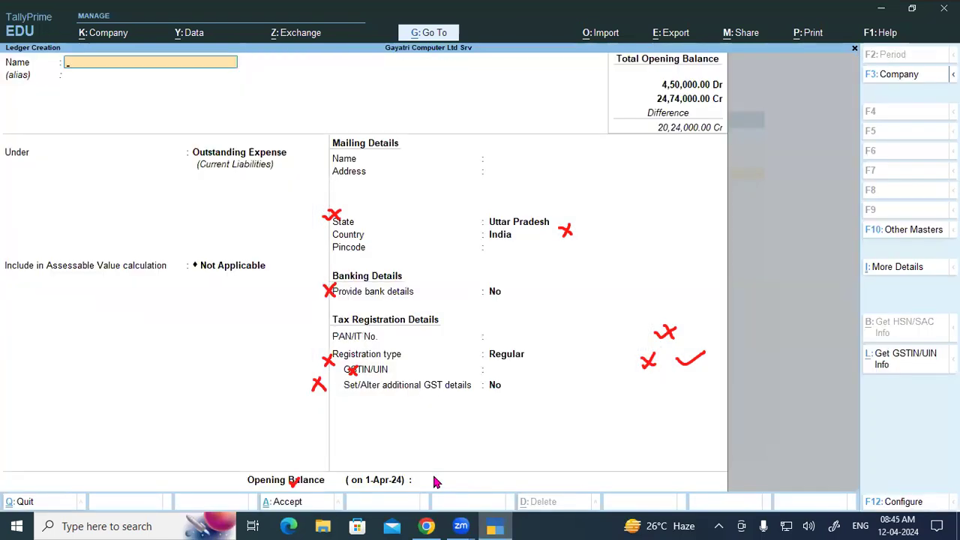
pyautogui.click(426, 526)
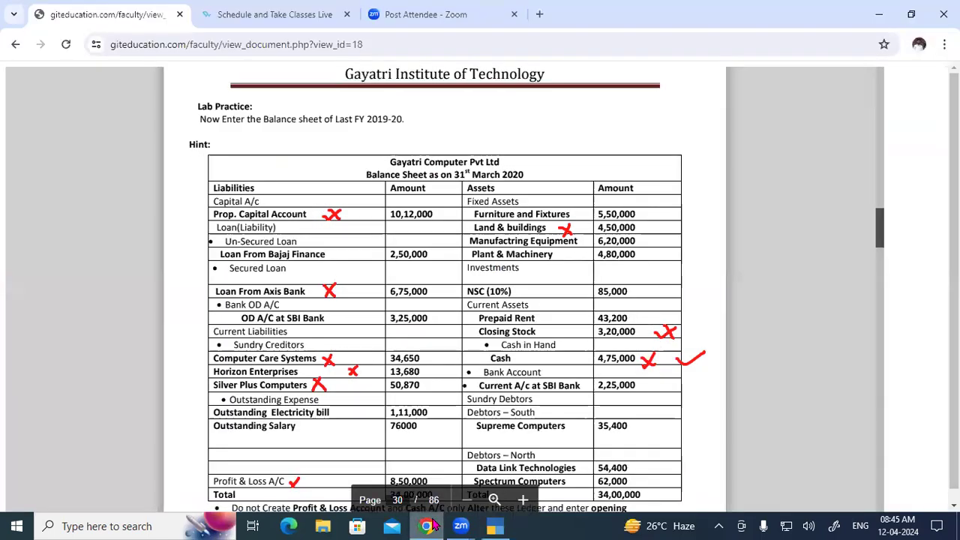
pyautogui.click(426, 526)
pyautogui.write('O')
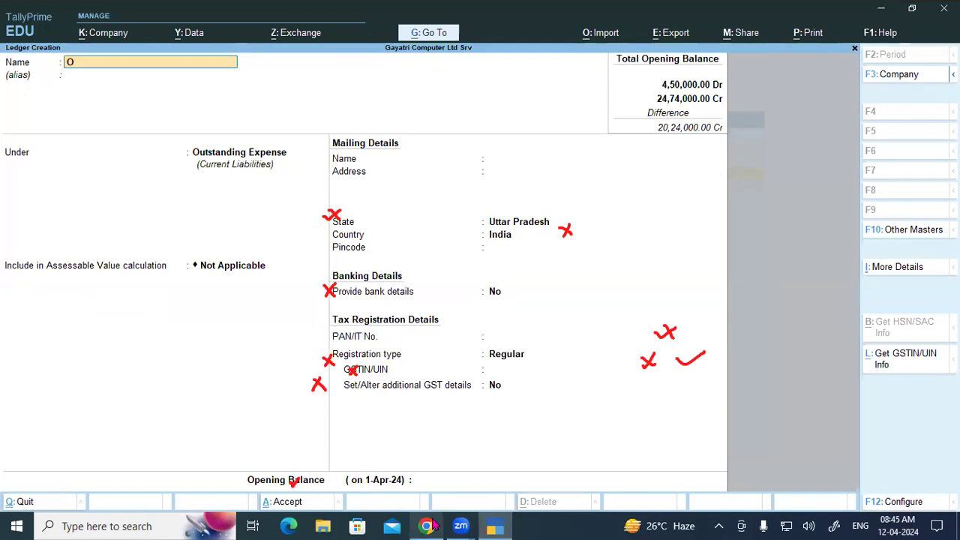
pyautogui.write('/S Salary')
# Step: Keep the O/S Salary ledger under Outstanding Expense and accept the default mailing, banking and tax details
pyautogui.press('Return')
pyautogui.press('Return')
pyautogui.press('Return')
pyautogui.press('Return')
pyautogui.press('Return')
pyautogui.press('Return')
pyautogui.press('Return')
pyautogui.press('Return')
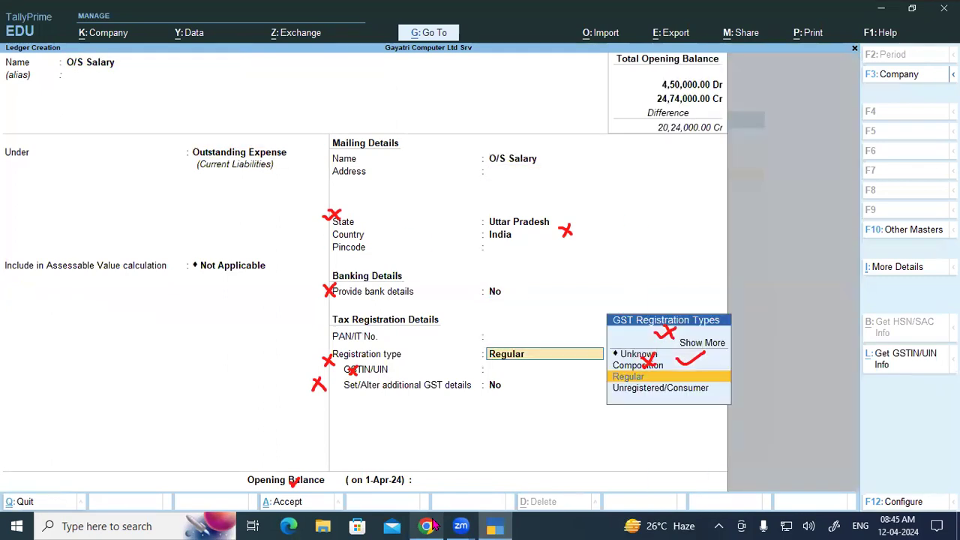
pyautogui.press('Return')
pyautogui.press('Return')
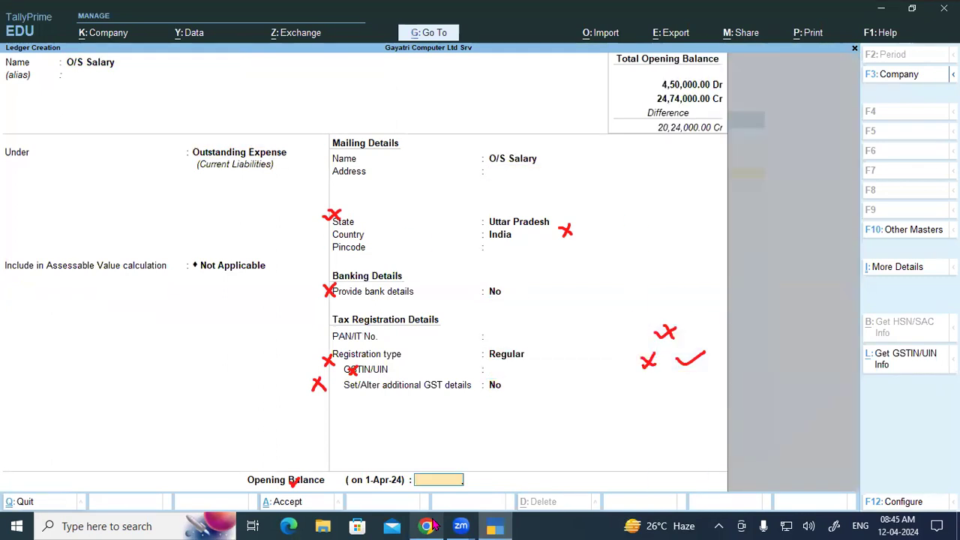
# Step: Look up the outstanding salary amount in the notes, enter 76000 as the ledger's opening balance, and save it
pyautogui.click(426, 526)
pyautogui.click(426, 525)
pyautogui.write('76000')
pyautogui.press('Return')
pyautogui.press('Return')
pyautogui.press('Return')
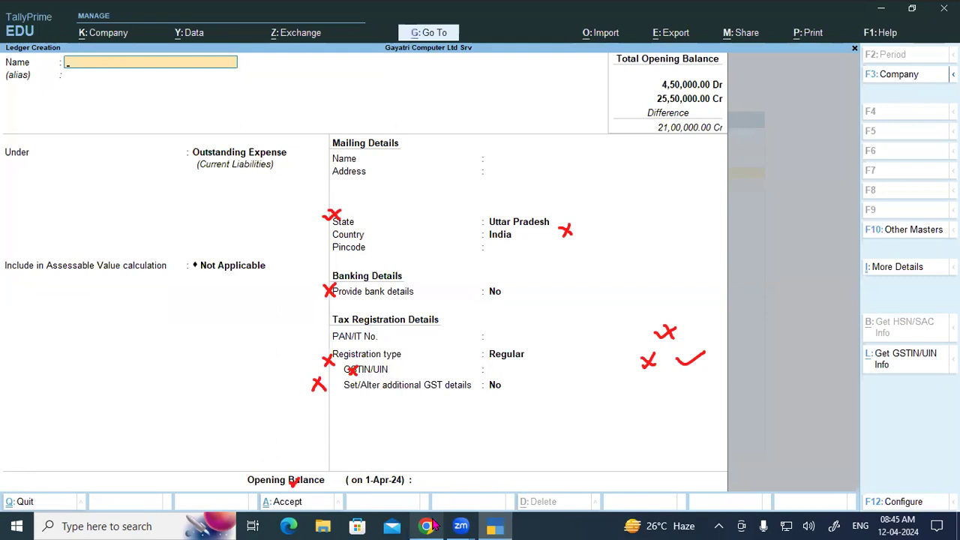
# Step: Check the Profit & Loss A/c entry in the Chrome notes and return to the Gateway of Tally in TallyPrime
pyautogui.click(427, 525)
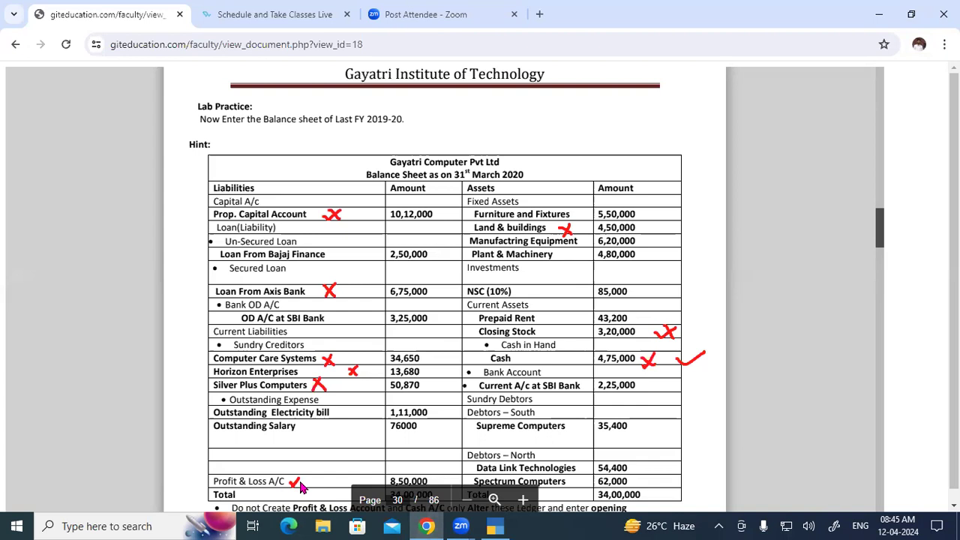
pyautogui.click(494, 525)
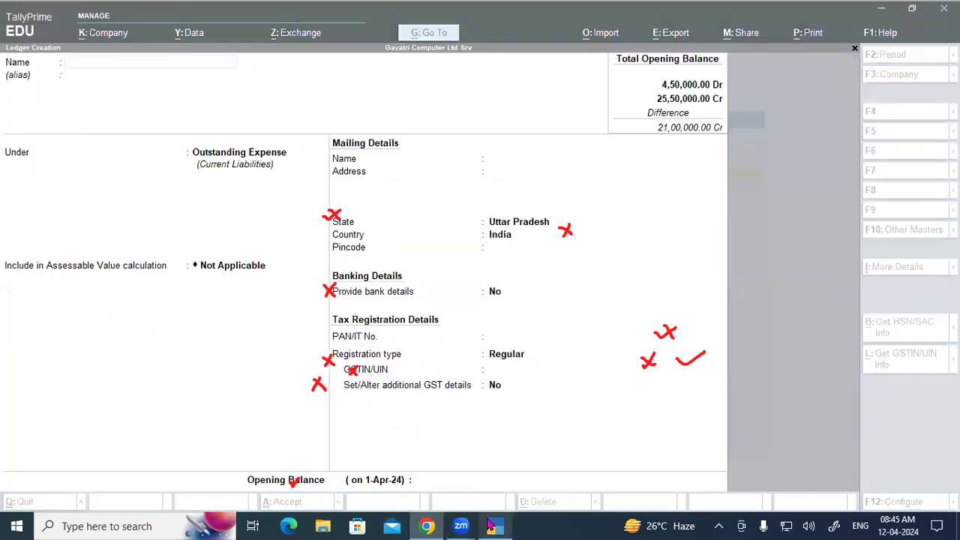
pyautogui.press('Escape')
pyautogui.press('Return')
pyautogui.press('Escape')
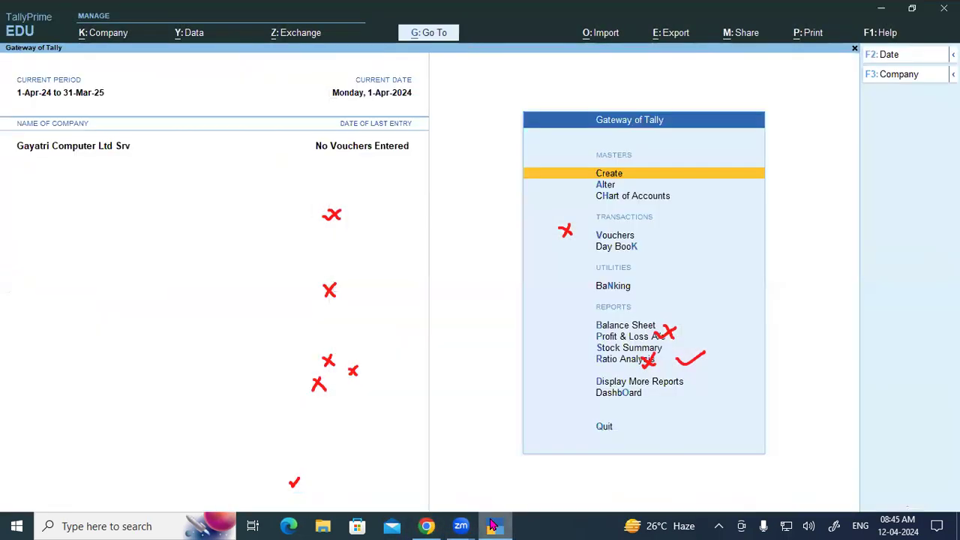
# Step: Open the existing Profit & Loss A/c ledger for alteration
pyautogui.press('Down')
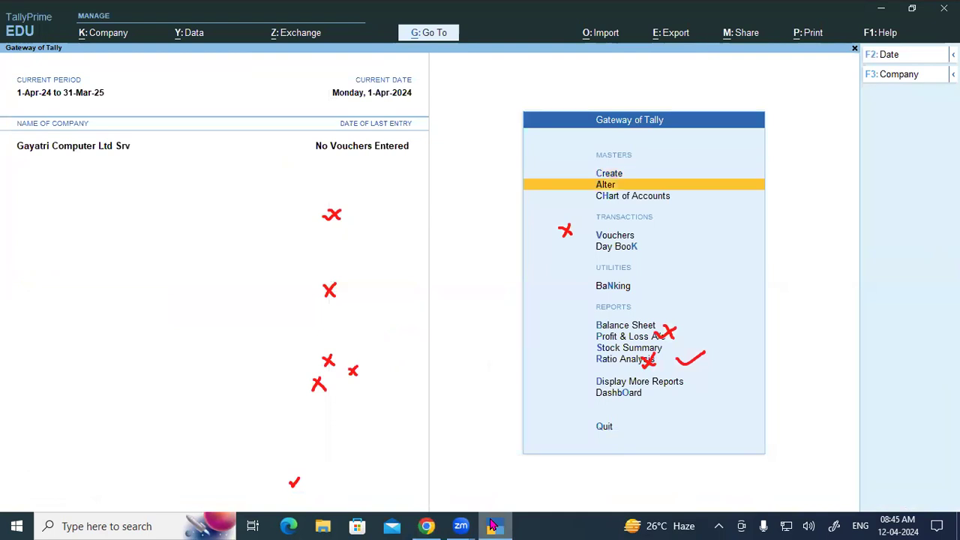
pyautogui.press('Return')
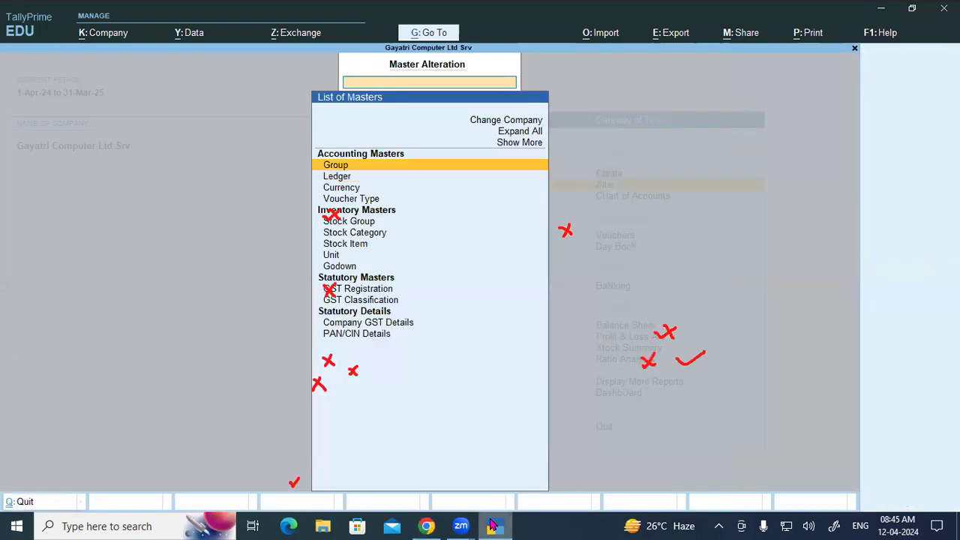
pyautogui.press('Down')
pyautogui.press('Return')
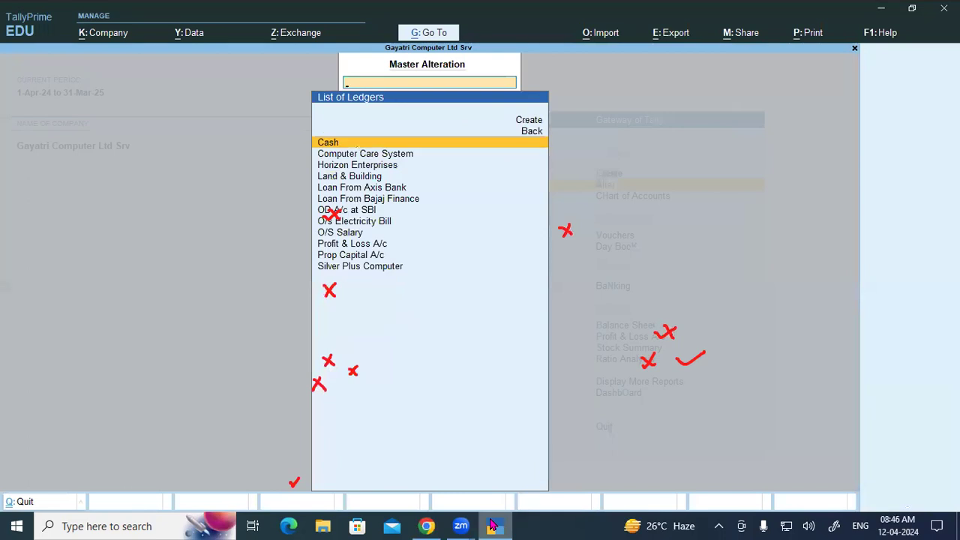
pyautogui.press('Down')
pyautogui.press('Down')
pyautogui.press('Down')
pyautogui.press('Down')
pyautogui.press('Down')
pyautogui.press('Down')
pyautogui.press('Down')
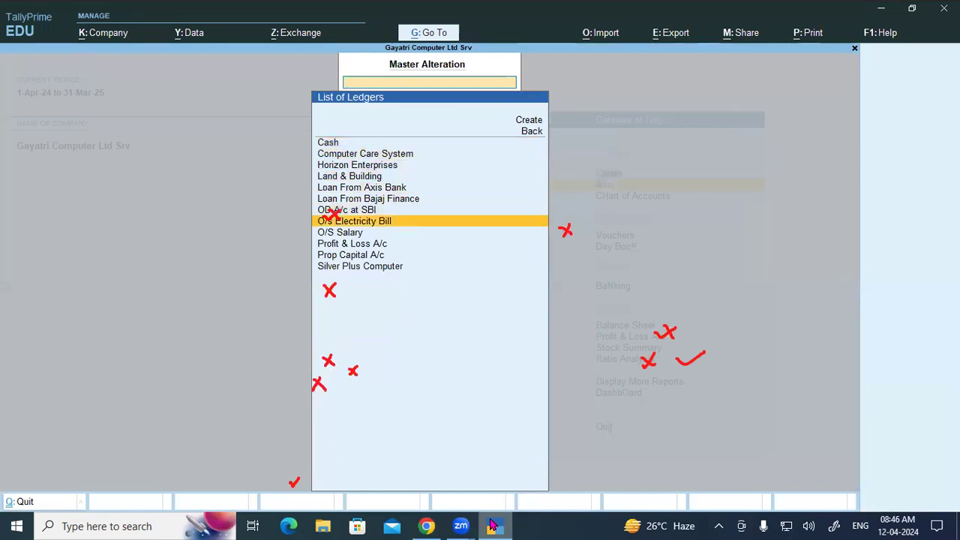
pyautogui.press('Down')
pyautogui.press('Down')
pyautogui.press('Return')
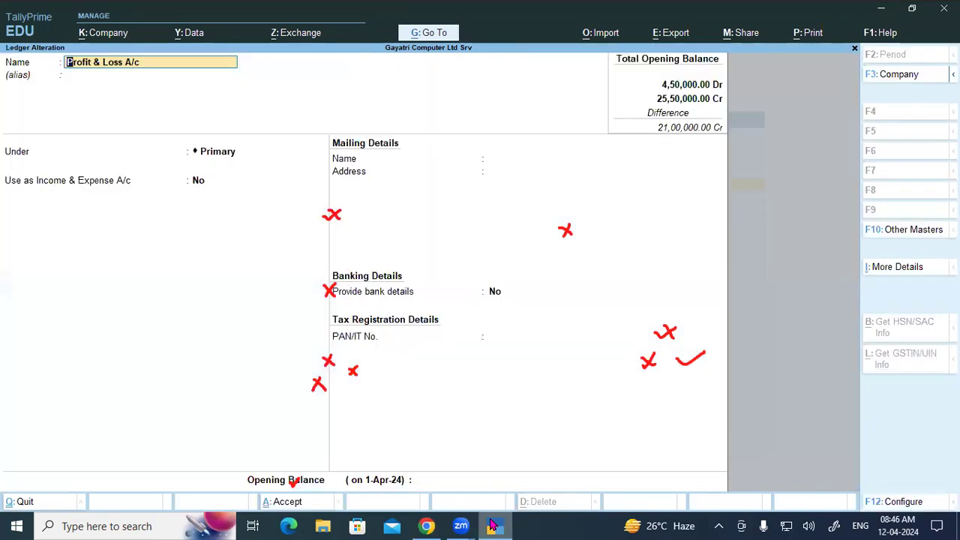
# Step: Set the Profit & Loss A/c ledger's opening balance to 850000 Cr, save it, and leave ledger alteration
pyautogui.press('Return')
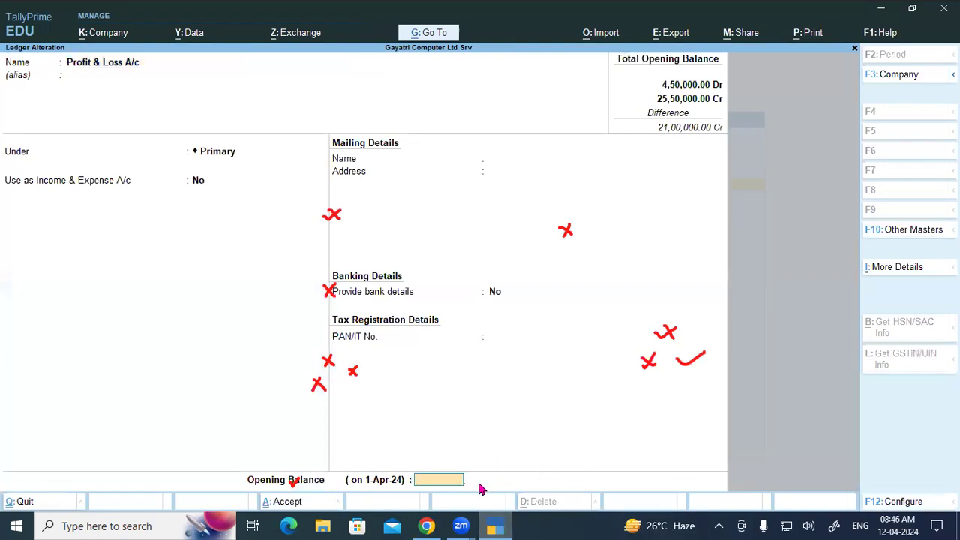
pyautogui.write('850000')
pyautogui.press('Return')
pyautogui.write('c')
pyautogui.press('Return')
pyautogui.press('Return')
pyautogui.press('Escape')
pyautogui.press('Escape')
# Step: Open a blank ledger creation form for the next balance sheet item
pyautogui.press('Up')
pyautogui.press('Return')
pyautogui.press('Down')
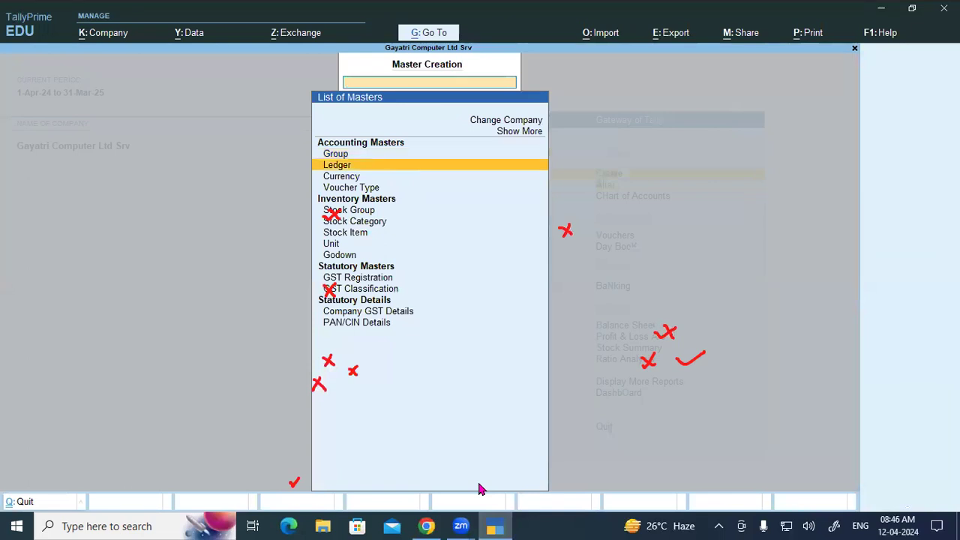
pyautogui.press('Return')
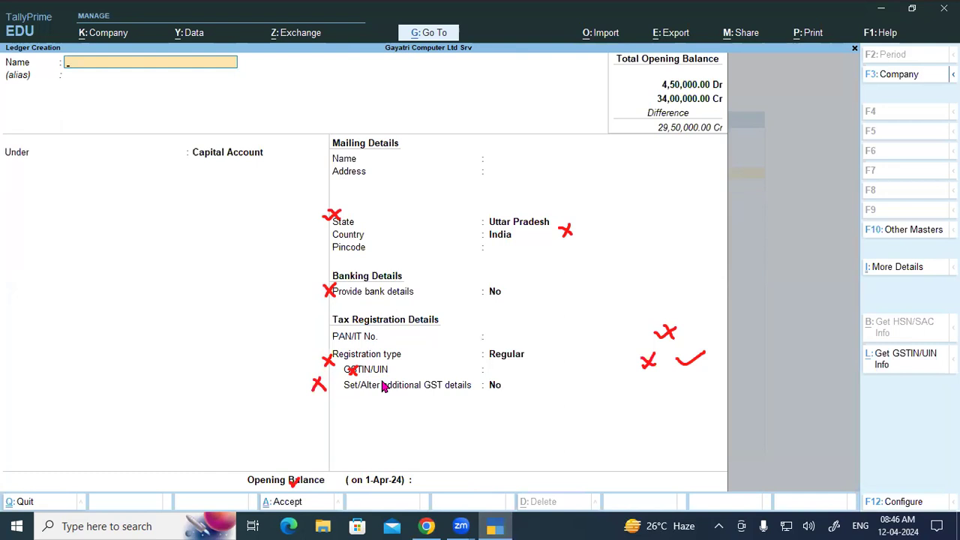
# Step: Check the fixed assets in the Chrome notes, then name the new TallyPrime ledger Furniture & Fixture and place it under Fixed Assets
pyautogui.click(426, 526)
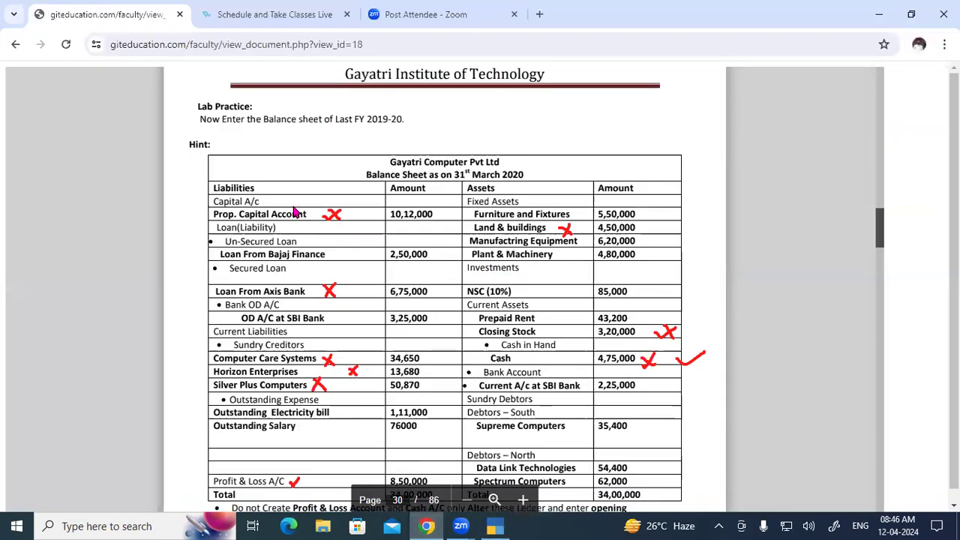
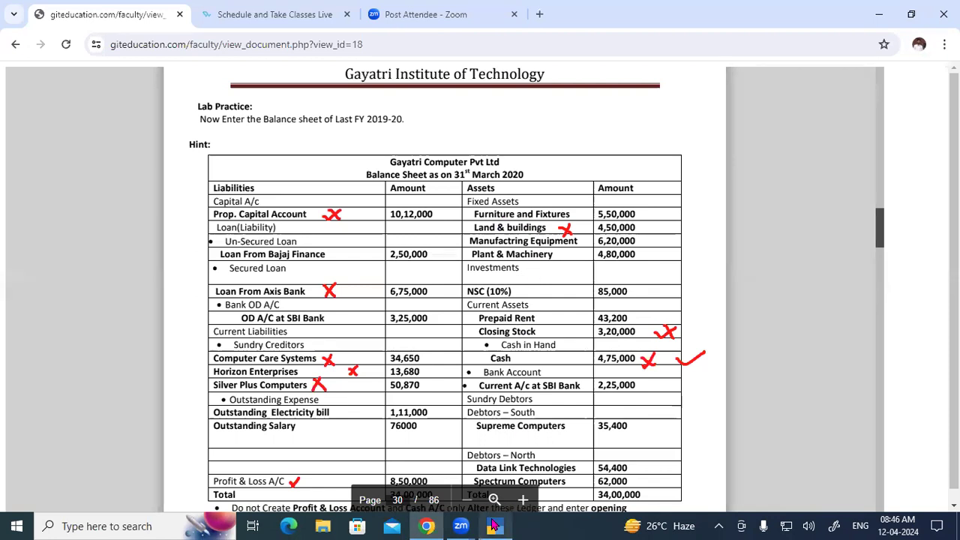
pyautogui.click(495, 526)
pyautogui.moveTo(477, 528)
pyautogui.write('Furniture & fixture')
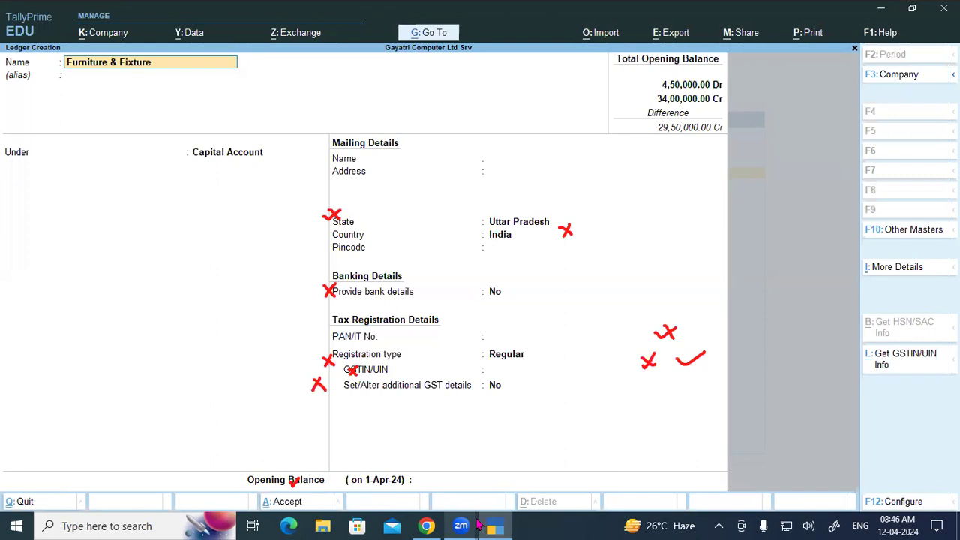
pyautogui.press('Return')
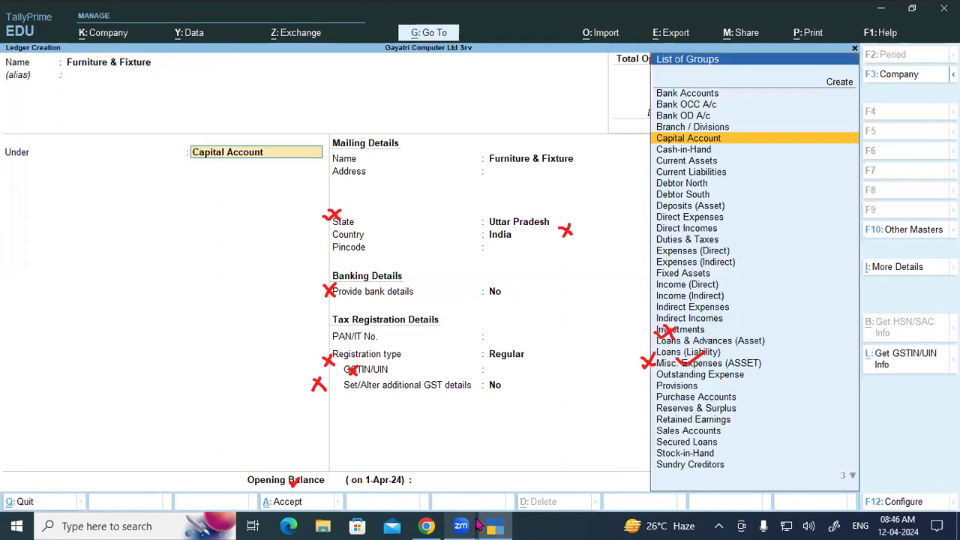
pyautogui.write('F')
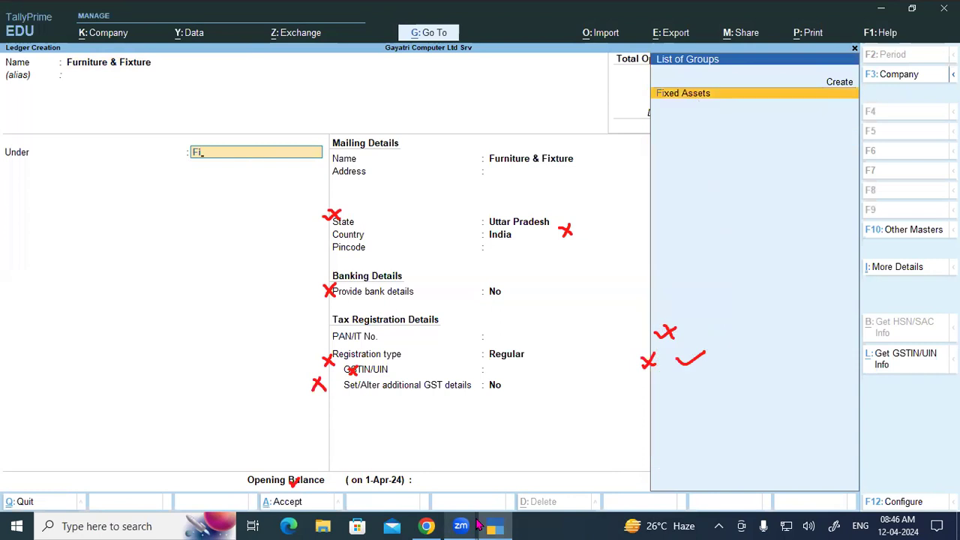
pyautogui.write('i')
pyautogui.press('Return')
# Step: Give the Furniture & Fixture ledger an opening balance of 5,50,000 Dr, keeping the other details at their defaults, and save it
pyautogui.press('Return')
pyautogui.press('Return')
pyautogui.press('Return')
pyautogui.press('Return')
pyautogui.press('Return')
pyautogui.press('Return')
pyautogui.press('Escape')
pyautogui.write('5,50,000')
pyautogui.press('Return')
pyautogui.press('Return')
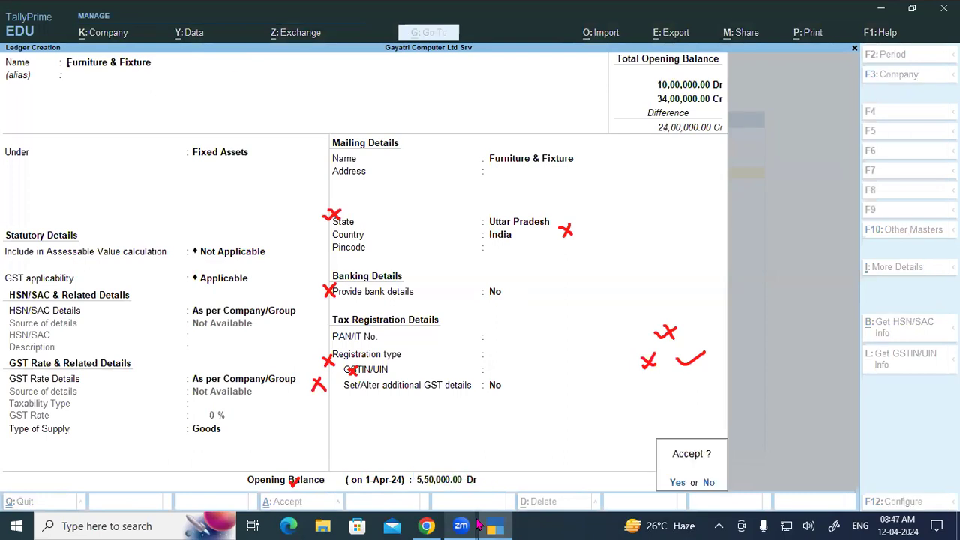
pyautogui.press('Return')
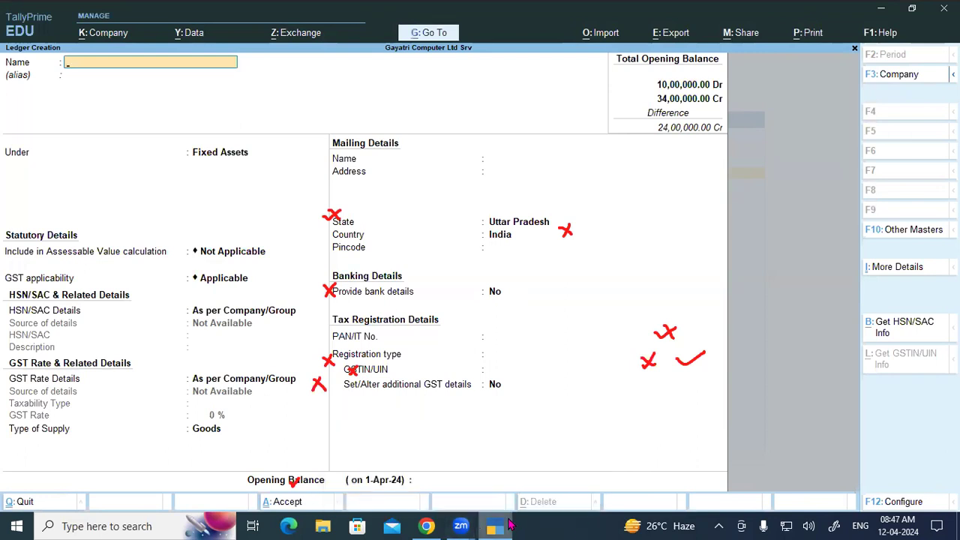
# Step: Consult the balance sheet in the Chrome notes and name the next TallyPrime ledger Manufacturing Equipment
pyautogui.click(501, 526)
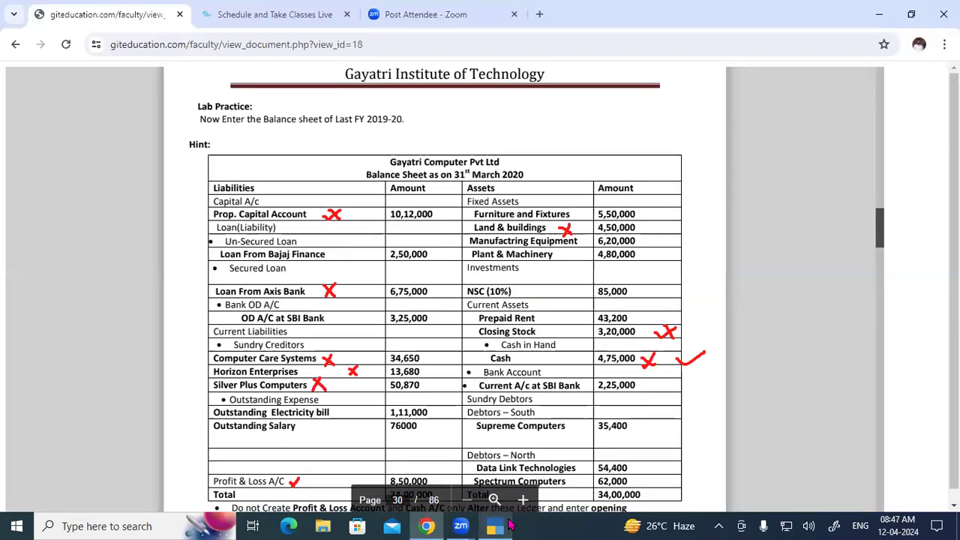
pyautogui.click(507, 526)
pyautogui.write('Manufa')
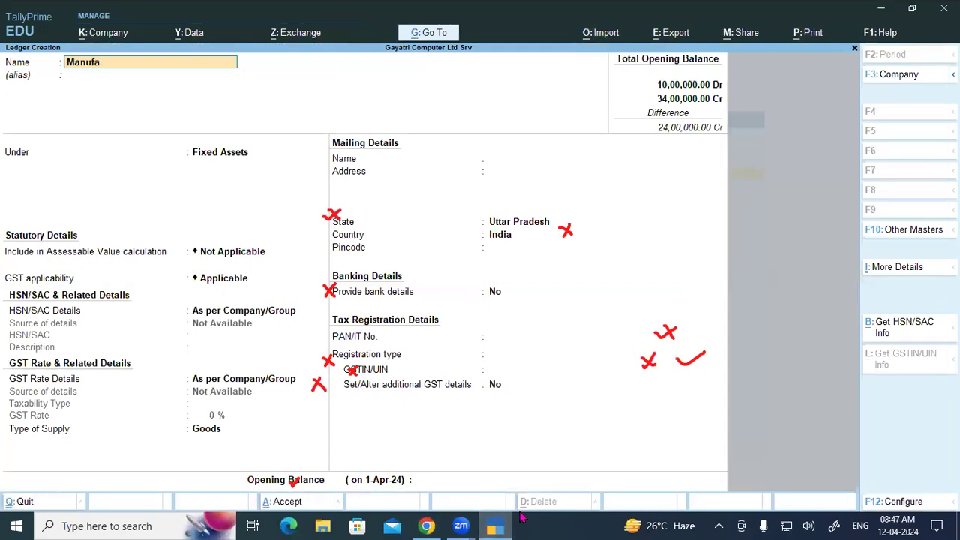
pyautogui.write('cturing Equipment')
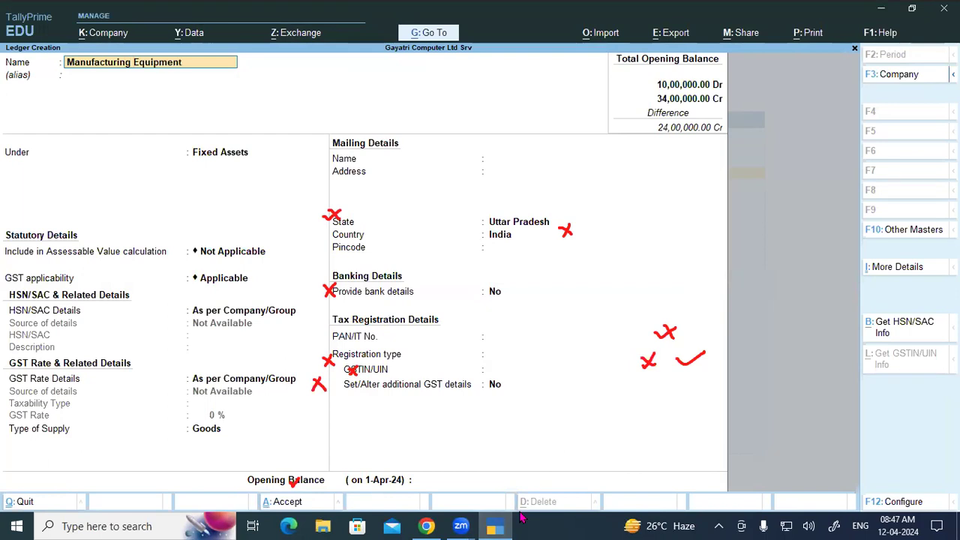
pyautogui.press('Return')
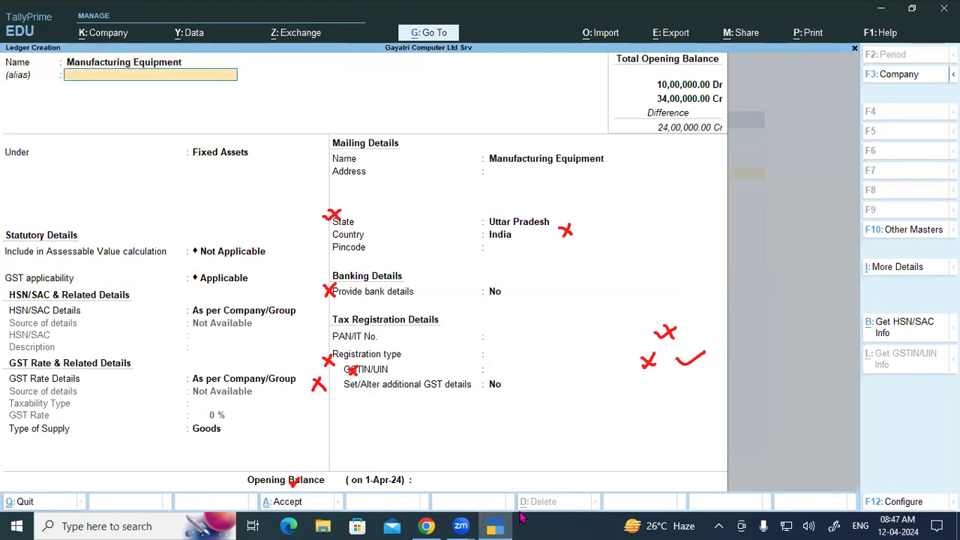
# Step: Keep Manufacturing Equipment under Fixed Assets with default details, set its opening balance to 6,20,000 Dr, and save the ledger
pyautogui.press('Return')
pyautogui.press('Return')
pyautogui.press('Return')
pyautogui.press('Return')
pyautogui.press('Return')
pyautogui.press('Return')
pyautogui.press('Return')
pyautogui.press('Return')
pyautogui.press('Return')
pyautogui.press('Return')
pyautogui.press('Return')
pyautogui.press('Return')
pyautogui.press('Return')
pyautogui.press('Return')
pyautogui.press('Return')
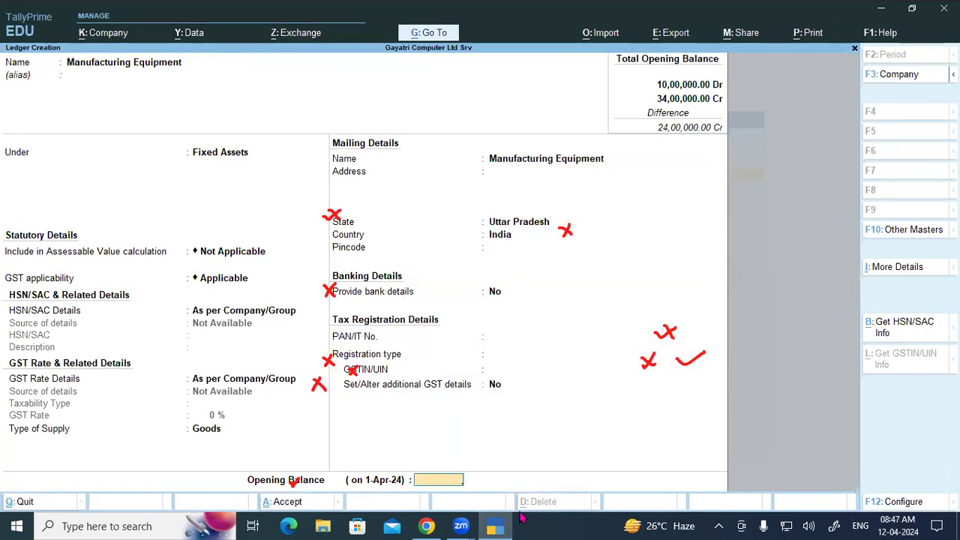
pyautogui.write('620000')
pyautogui.press('Return')
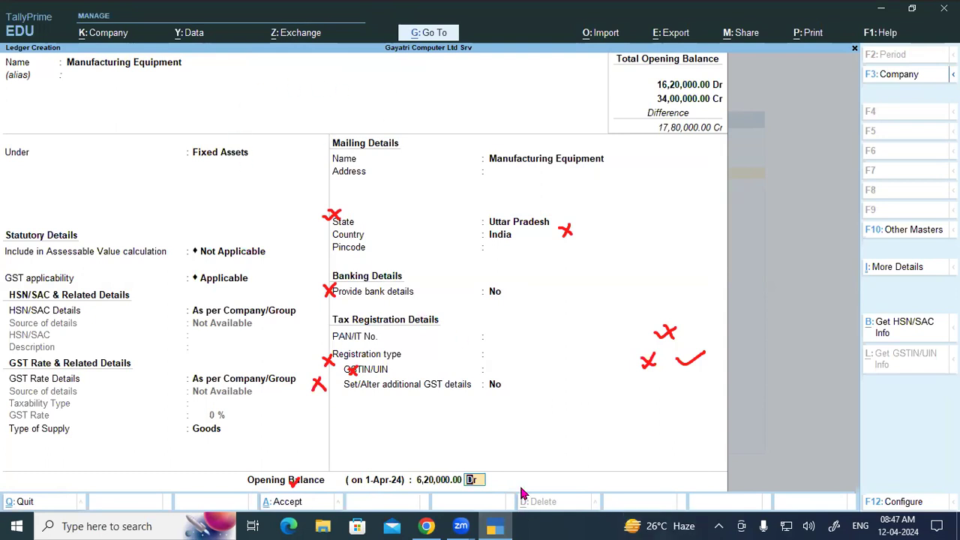
pyautogui.press('Return')
pyautogui.press('Return')
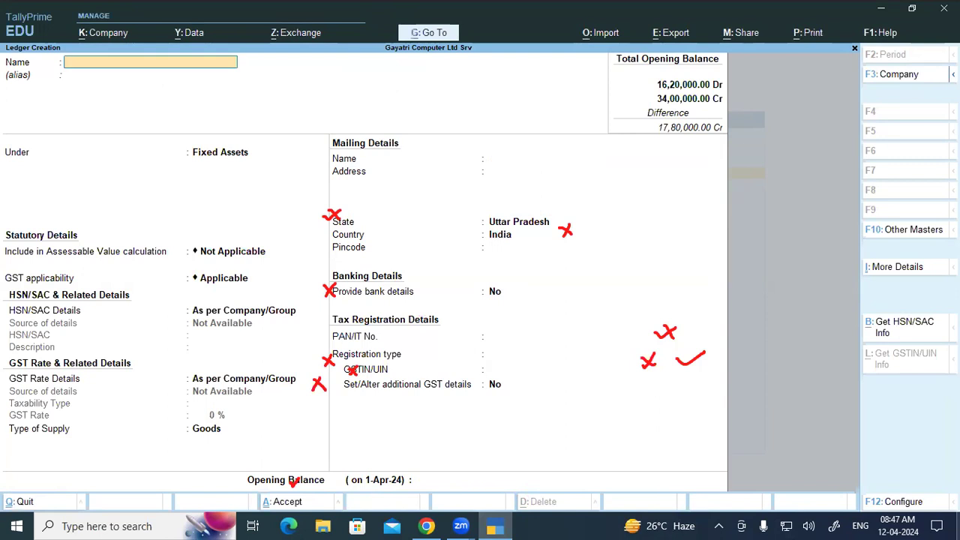
# Step: Look up the next fixed asset in the Chrome notes and name the new TallyPrime ledger Plant & Machinery
pyautogui.click(426, 526)
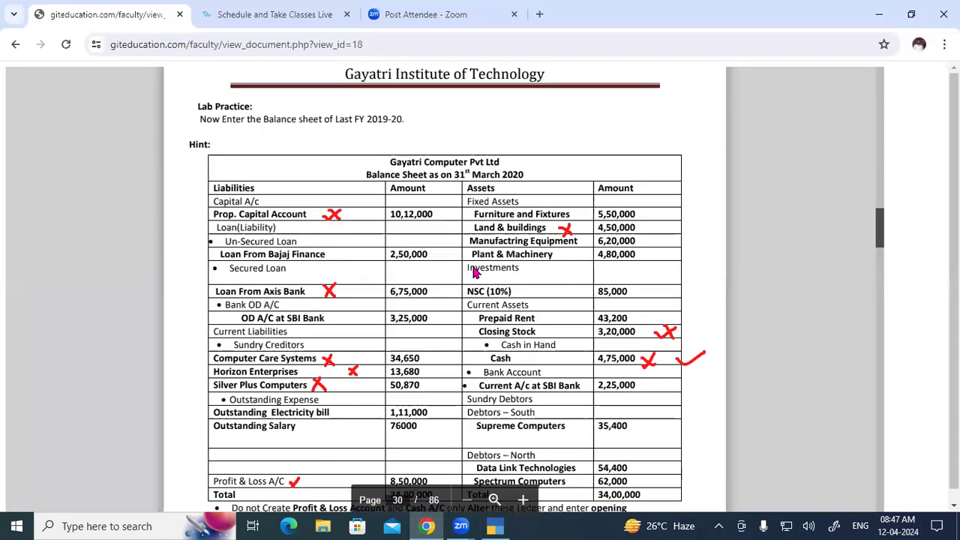
pyautogui.click(487, 526)
pyautogui.write('Plant')
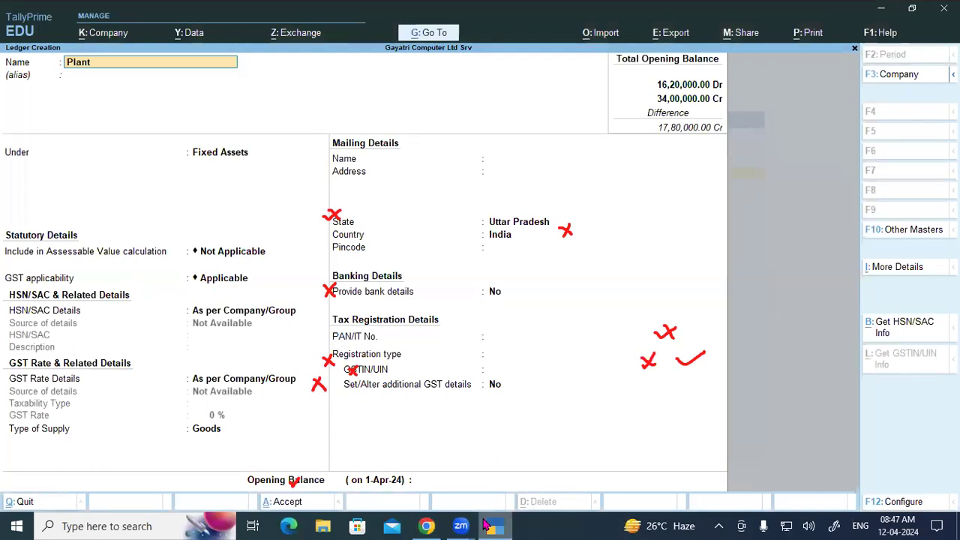
pyautogui.write(' & Mach')
pyautogui.press('Return')
# Step: Keep Plant & Machinery under Fixed Assets with default details, set its opening balance to 4,80,000 Dr, and save the ledger
pyautogui.press('Return')
pyautogui.press('Return')
pyautogui.press('Return')
pyautogui.press('Return')
pyautogui.press('Return')
pyautogui.press('Return')
pyautogui.press('Return')
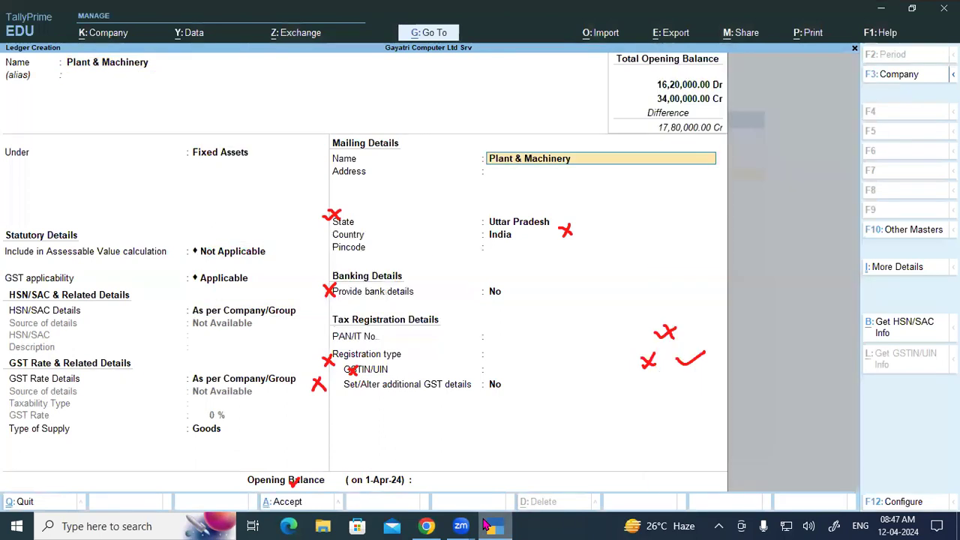
pyautogui.press('Return')
pyautogui.press('Return')
pyautogui.press('Return')
pyautogui.press('Return')
pyautogui.press('Escape')
pyautogui.write('48000')
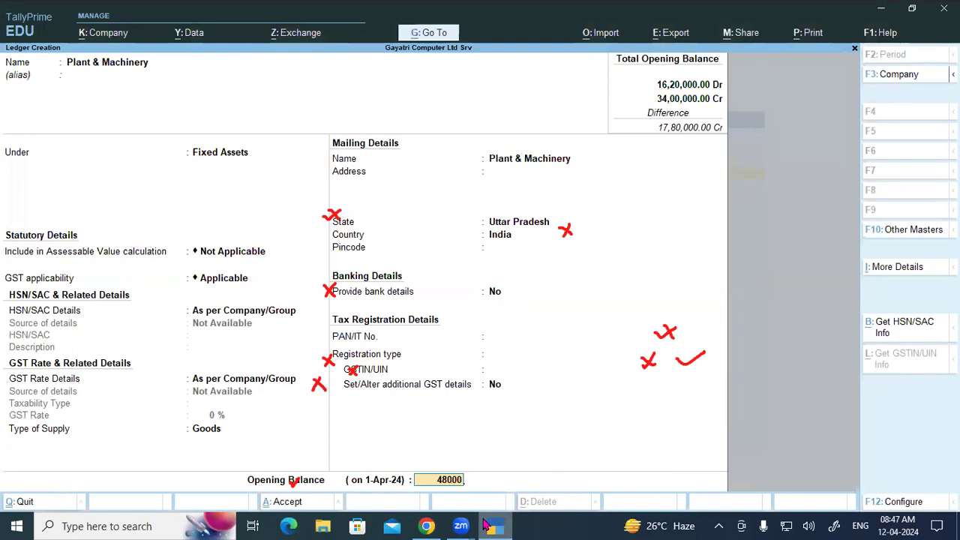
pyautogui.press('Return')
pyautogui.press('Return')
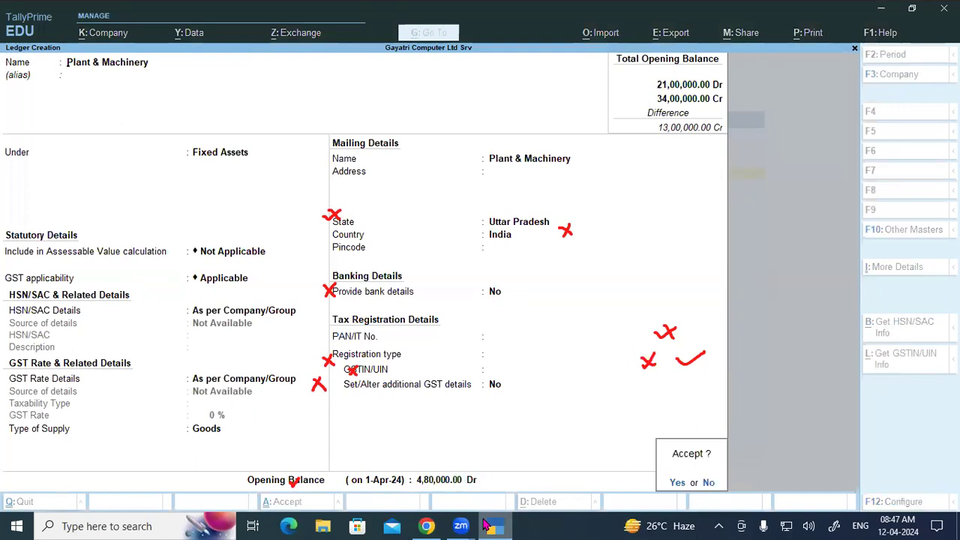
pyautogui.press('Return')
# Step: Check the investment entry in the Chrome notes, then name the new TallyPrime ledger NSC(10%) and place it under Investments
pyautogui.click(493, 525)
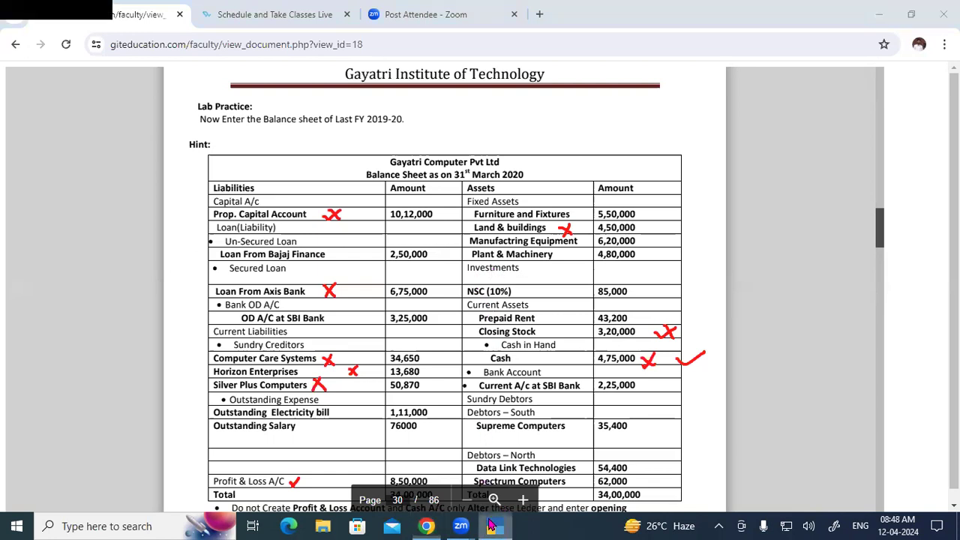
pyautogui.click(486, 526)
pyautogui.write('NSC')
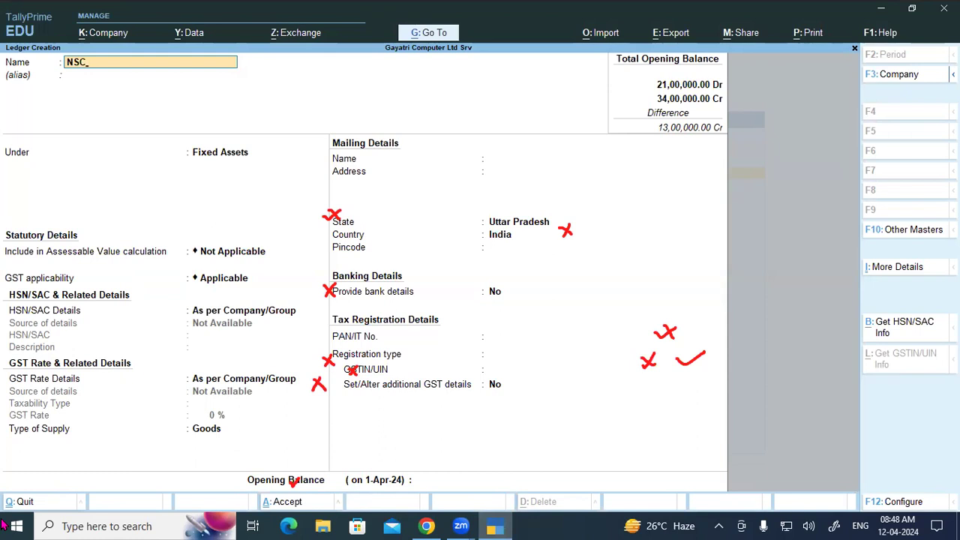
pyautogui.write('(10%')
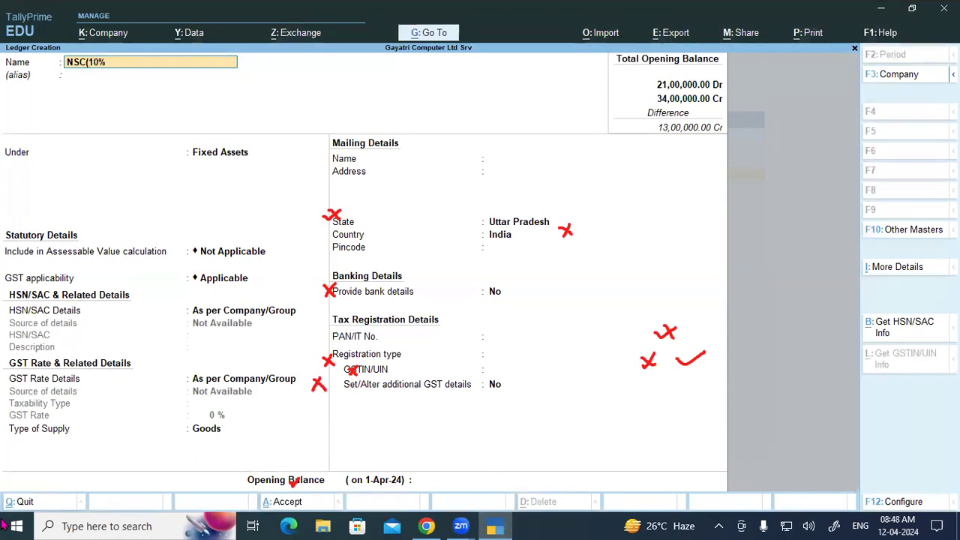
pyautogui.write(')')
pyautogui.press('Return')
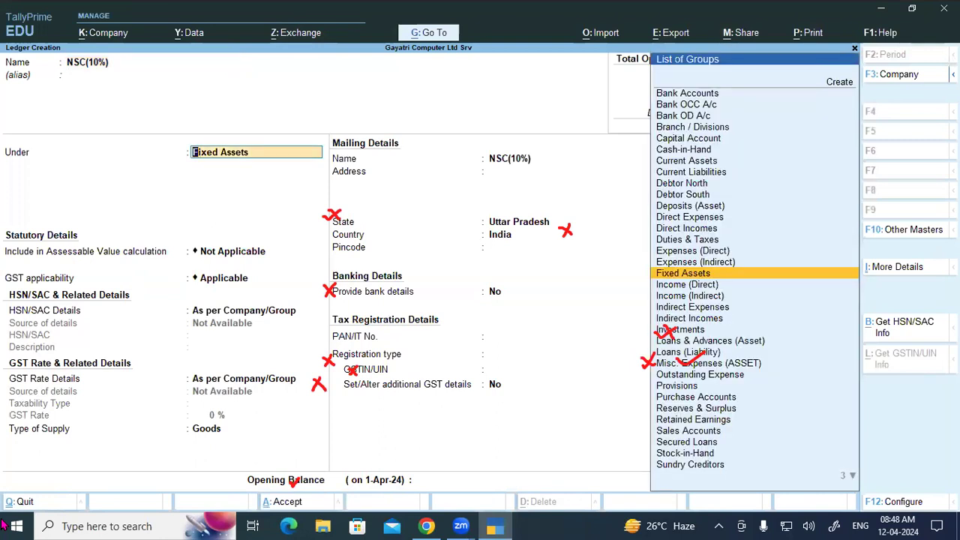
pyautogui.write('In')
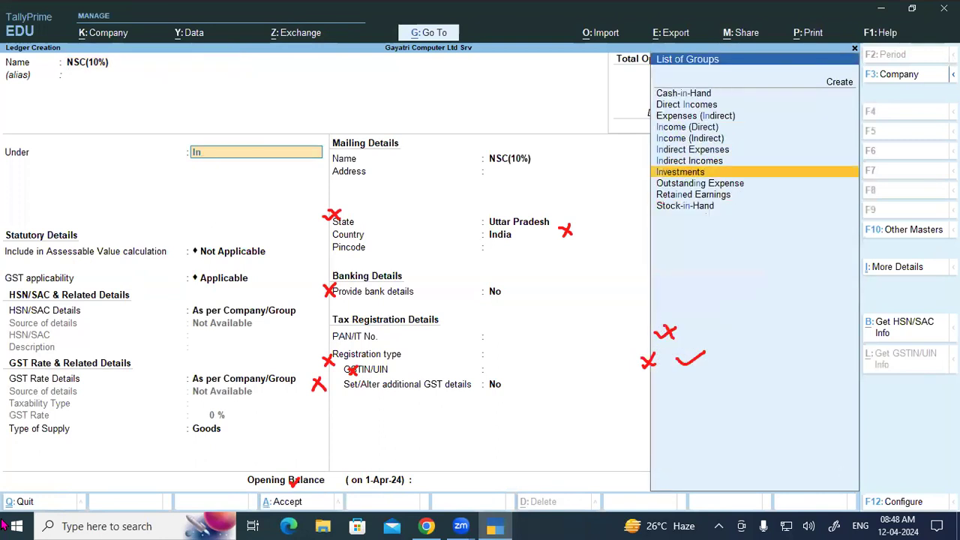
pyautogui.press('Return')
# Step: Set the NSC(10%) ledger's opening balance to 85,000 Dr with the remaining details at their defaults, and save it
pyautogui.press('Return')
pyautogui.press('Return')
pyautogui.press('Return')
pyautogui.press('Return')
pyautogui.press('Return')
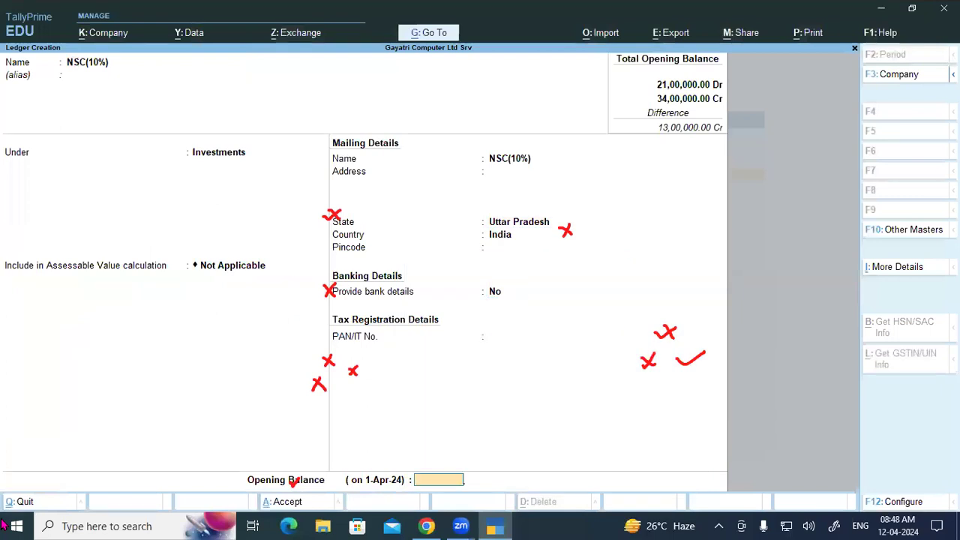
pyautogui.write('85000')
pyautogui.press('Return')
pyautogui.press('Return')
pyautogui.press('Return')
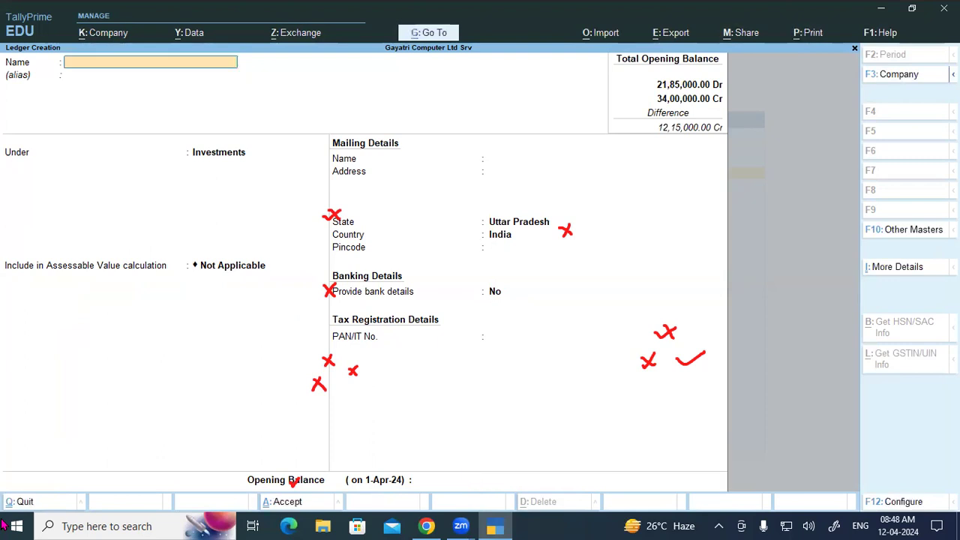
# Step: Check the current assets in the Chrome notes, then name the new TallyPrime ledger Prepaid Rent and place it under Current Assets
pyautogui.click(490, 527)
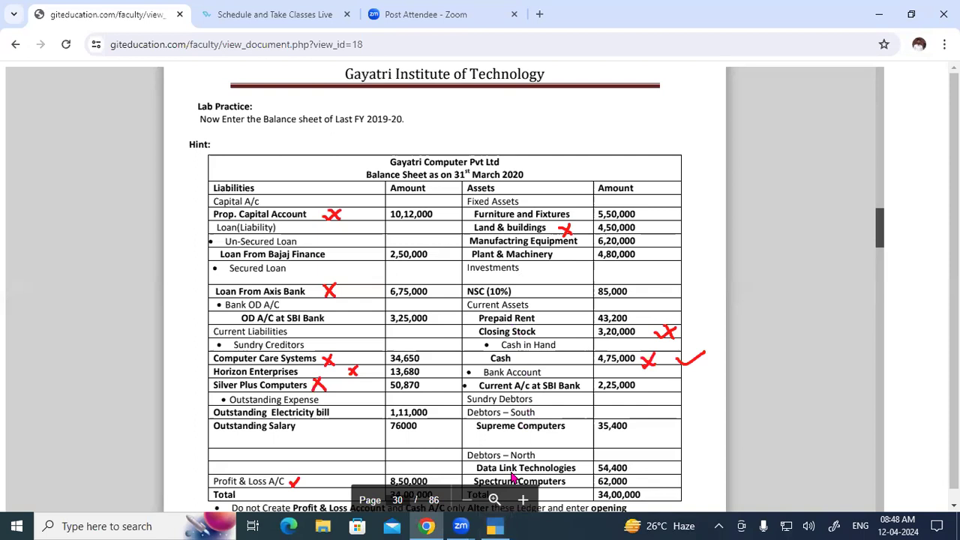
pyautogui.click(497, 526)
pyautogui.write('Prepaid Rent')
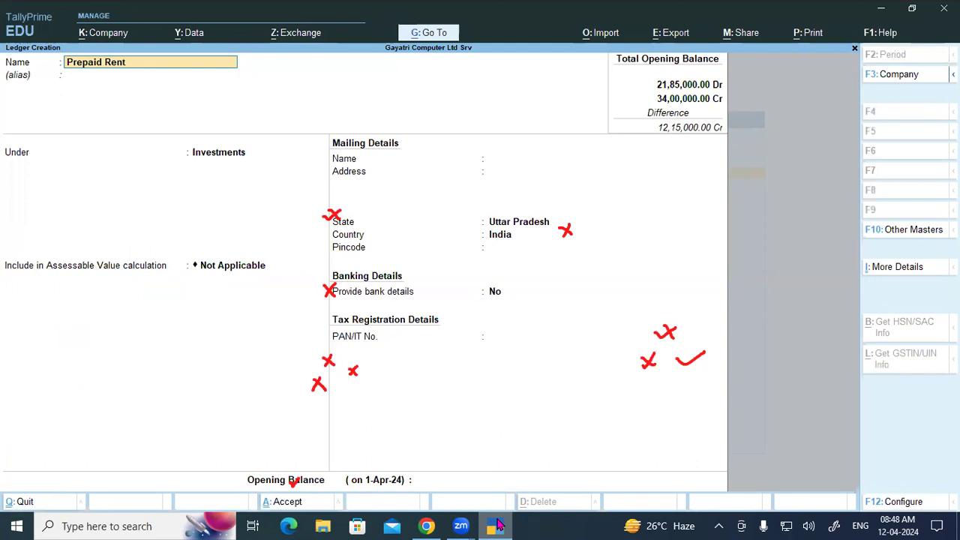
pyautogui.press('Return')
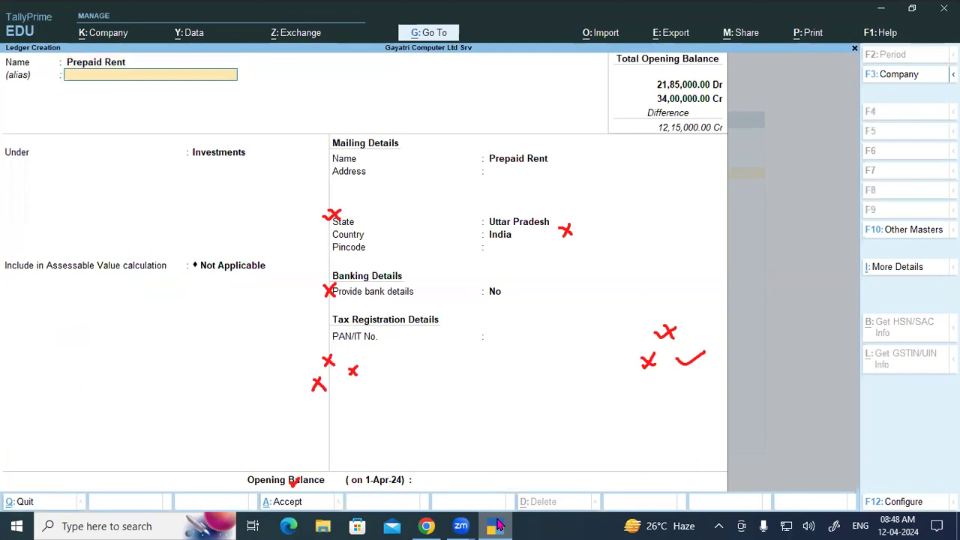
pyautogui.write('Curr')
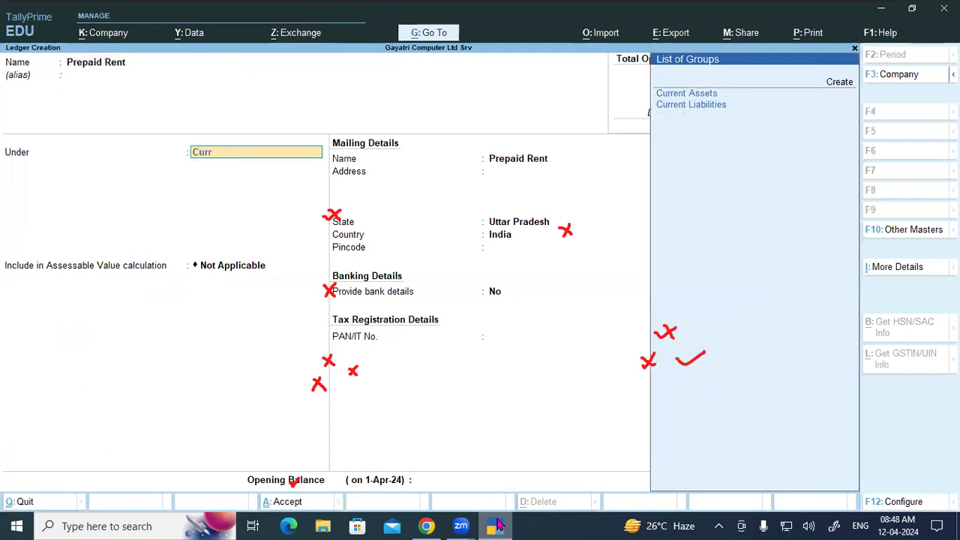
pyautogui.press('Return')
# Step: Set the Prepaid Rent ledger's opening balance to 43,200 Dr, leaving the mailing and tax details at their defaults, and save it
pyautogui.press('Return')
pyautogui.press('Return')
pyautogui.press('Return')
pyautogui.press('Return')
pyautogui.press('Return')
pyautogui.press('Return')
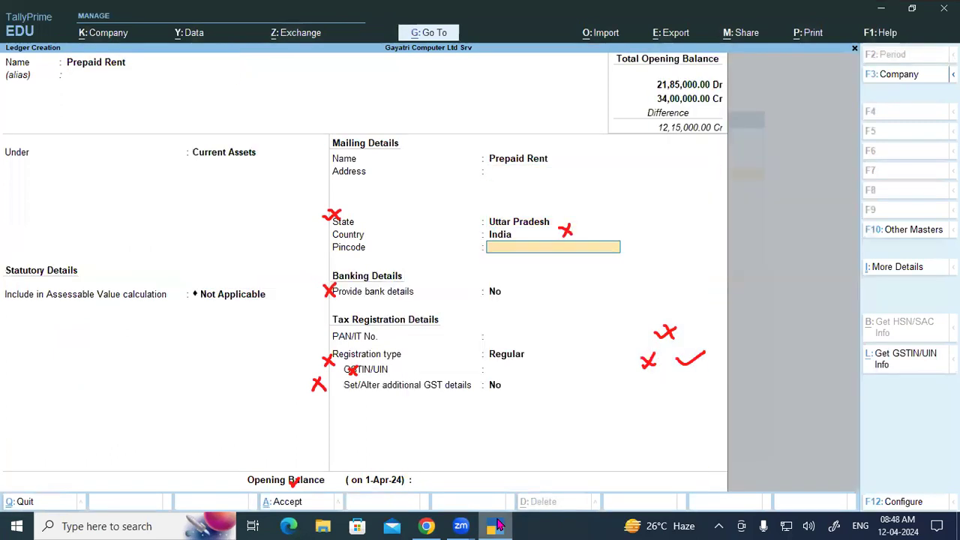
pyautogui.press('Return')
pyautogui.press('Return')
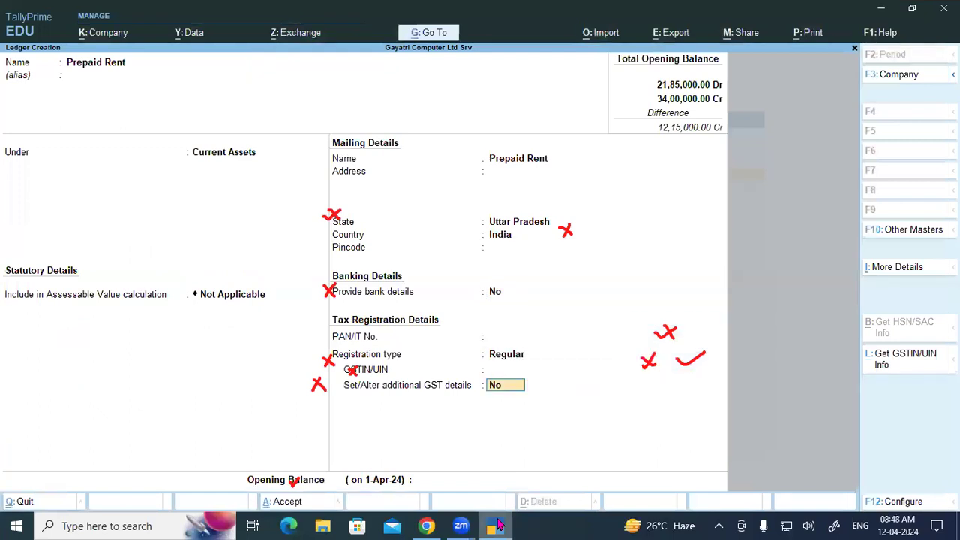
pyautogui.press('Return')
pyautogui.write('43,200')
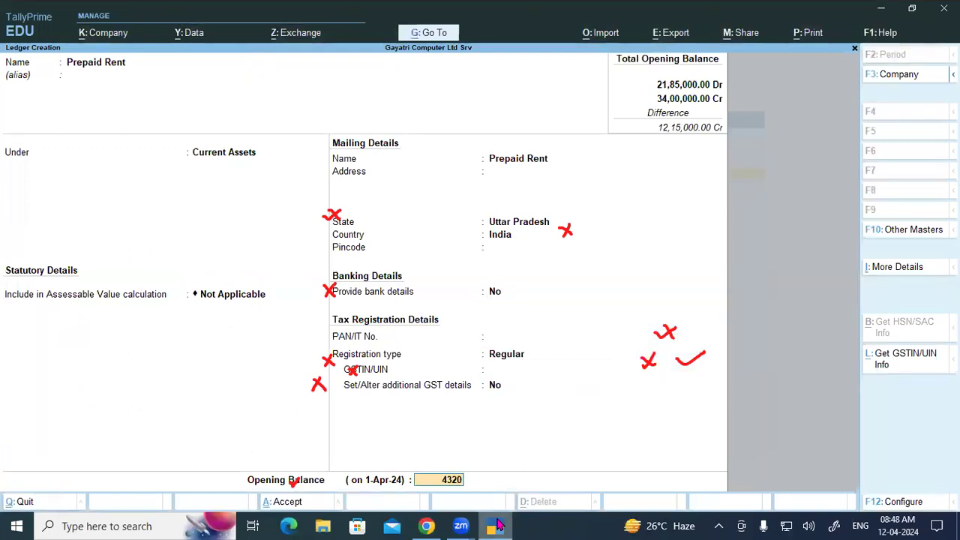
pyautogui.press('Return')
pyautogui.press('Return')
pyautogui.press('Return')
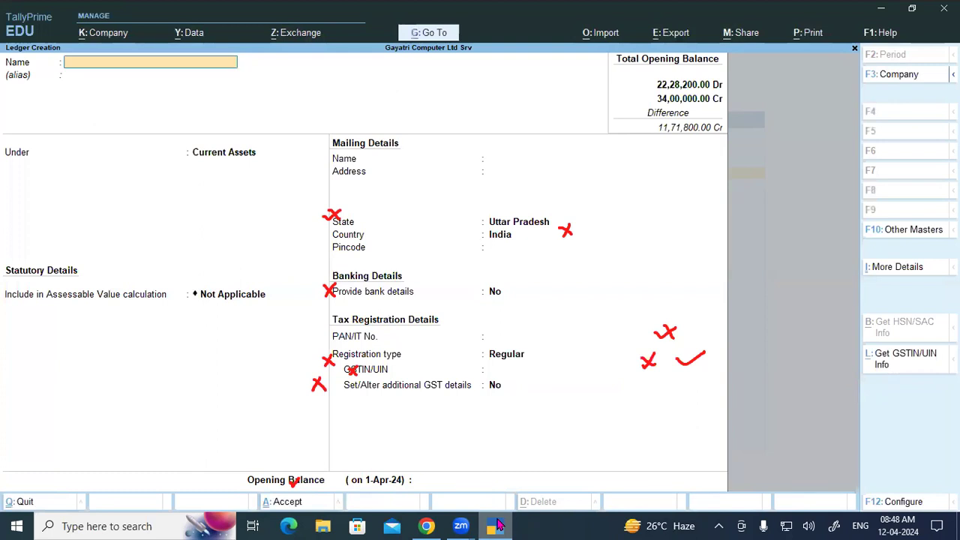
# Step: Check the cash entry in the Chrome notes, then open TallyPrime's existing Cash ledger for alteration
pyautogui.click(496, 526)
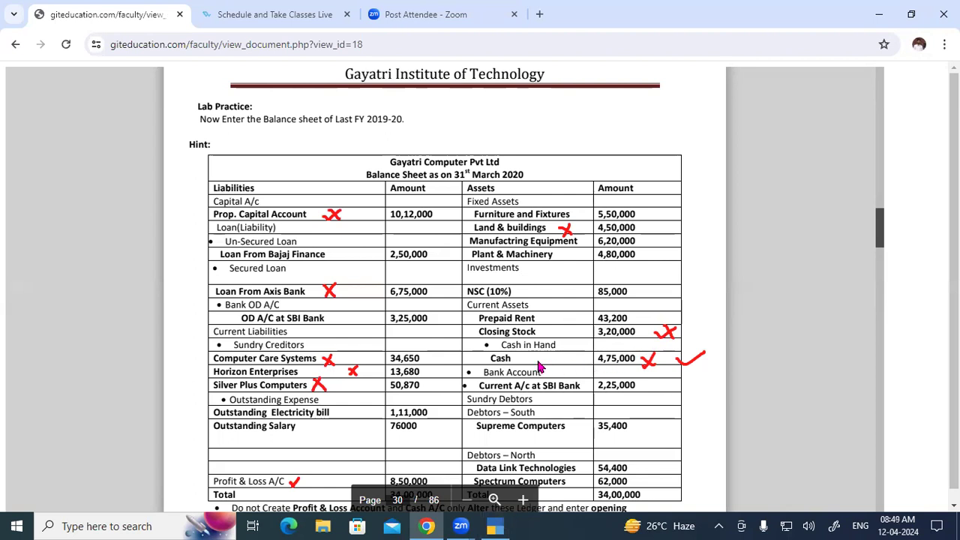
pyautogui.click(497, 526)
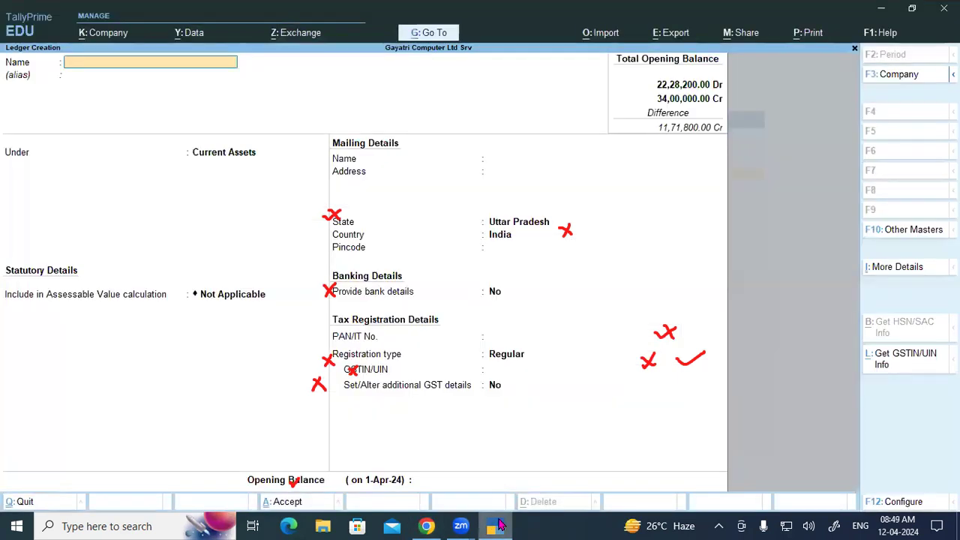
pyautogui.press('Escape')
pyautogui.press('Escape')
pyautogui.press('Down')
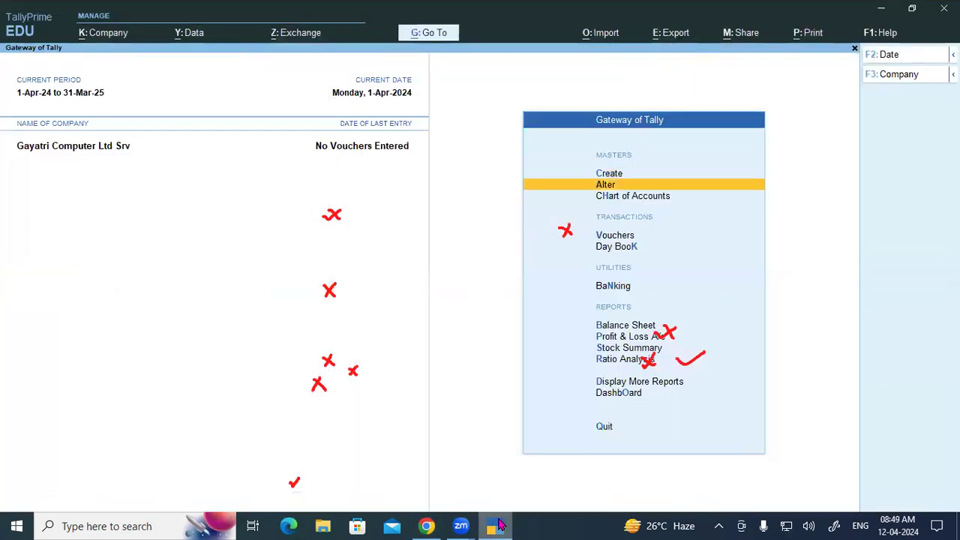
pyautogui.press('Return')
pyautogui.press('Down')
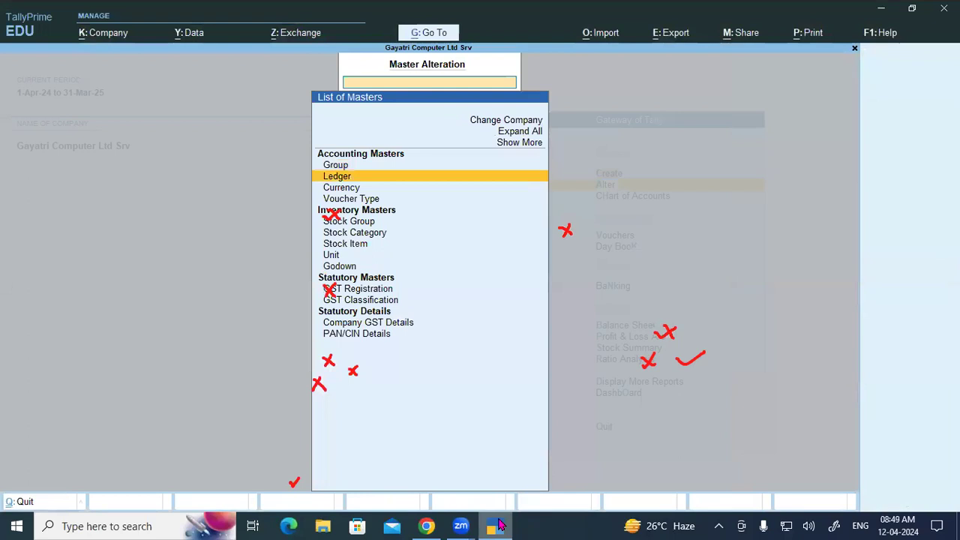
pyautogui.press('Return')
pyautogui.press('Return')
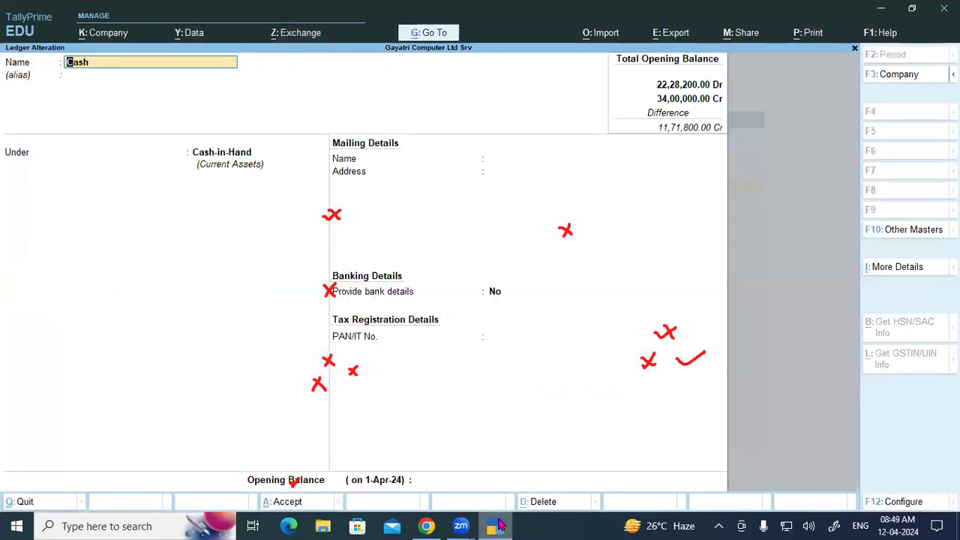
# Step: Set the Cash ledger's opening balance to 4,75,000 Dr and save the alteration
pyautogui.click(447, 481)
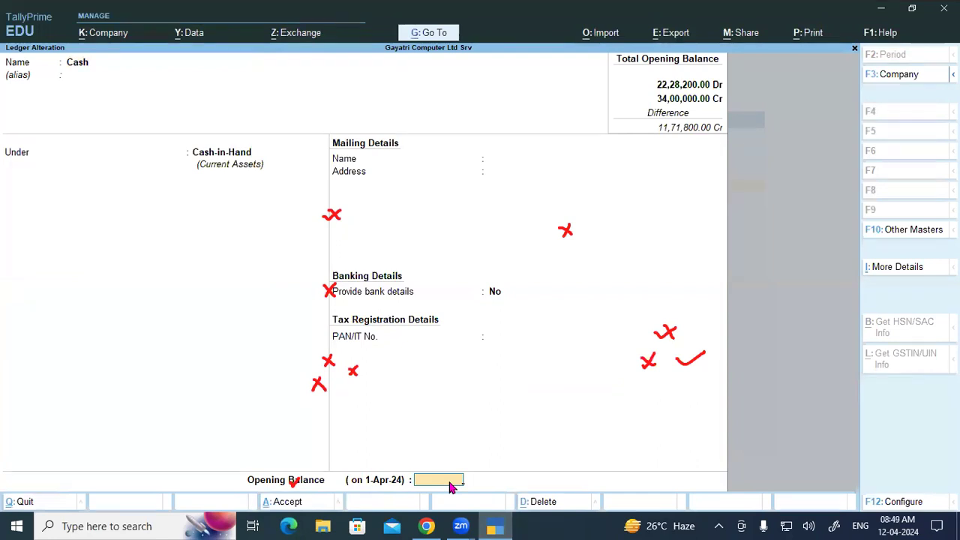
pyautogui.write('475000')
pyautogui.press('Return')
pyautogui.press('Return')
pyautogui.press('Return')
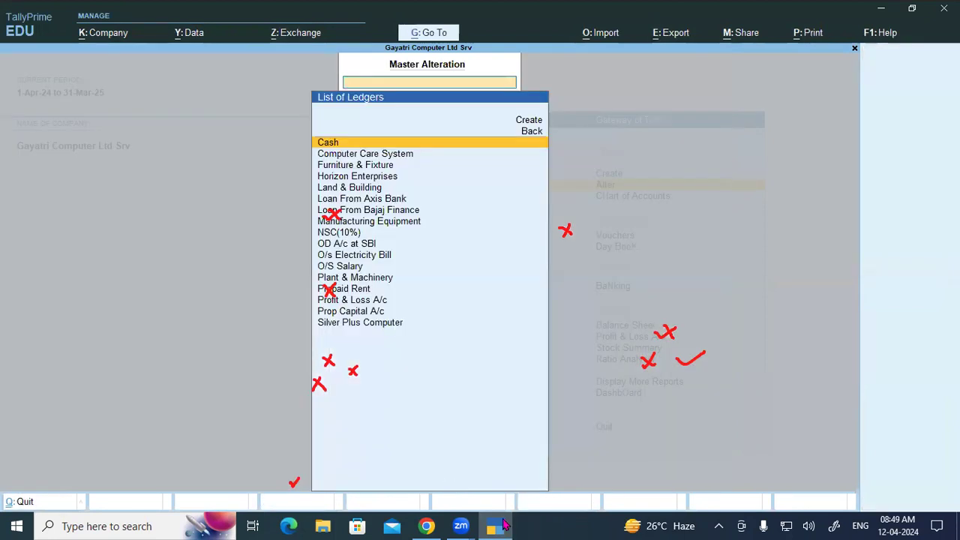
# Step: Leave ledger alteration and open a blank ledger creation form
pyautogui.press('Escape')
pyautogui.press('Escape')
pyautogui.press('Up')
pyautogui.press('Return')
pyautogui.press('Down')
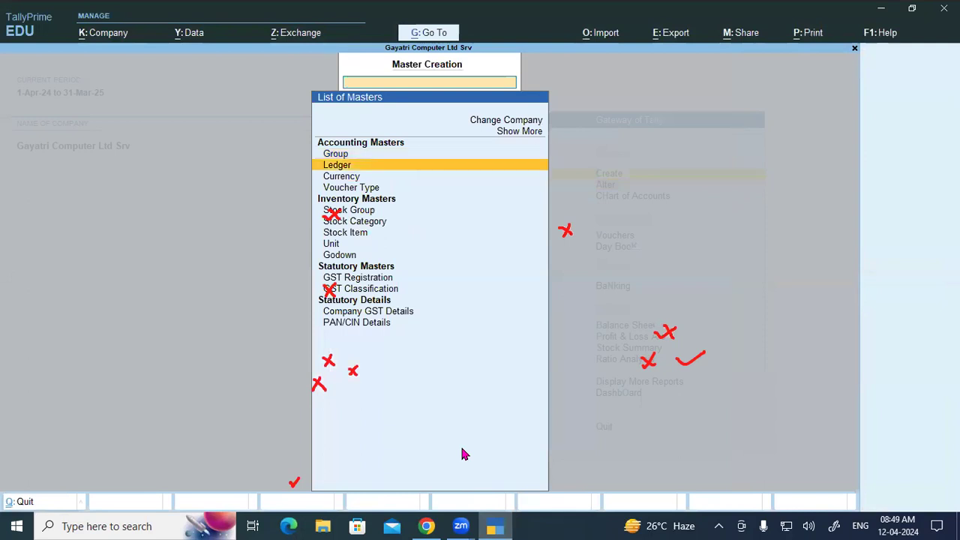
pyautogui.press('Return')
# Step: Check the bank account entry in the Chrome notes, then name the new TallyPrime ledger Current A/c at Sbi under Bank Accounts
pyautogui.click(495, 525)
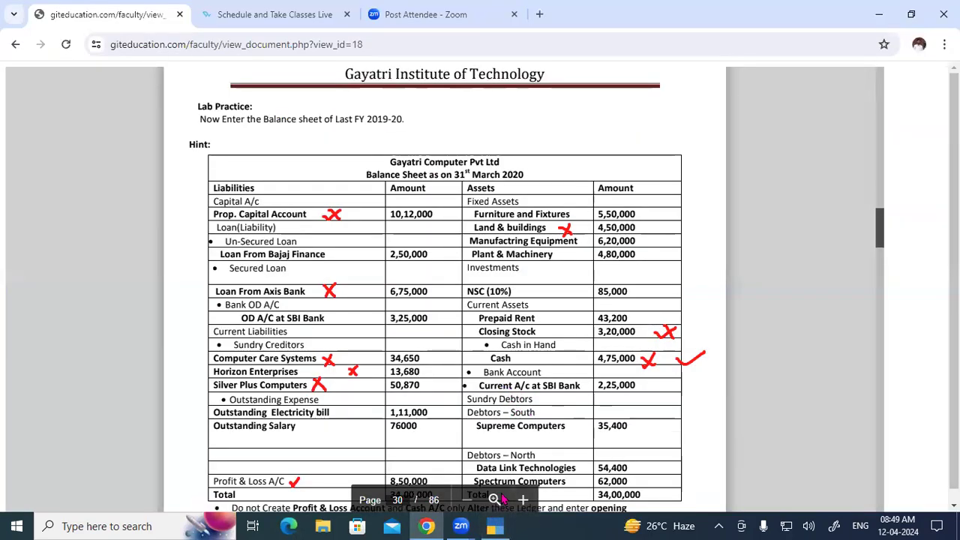
pyautogui.click(493, 525)
pyautogui.write('Curren')
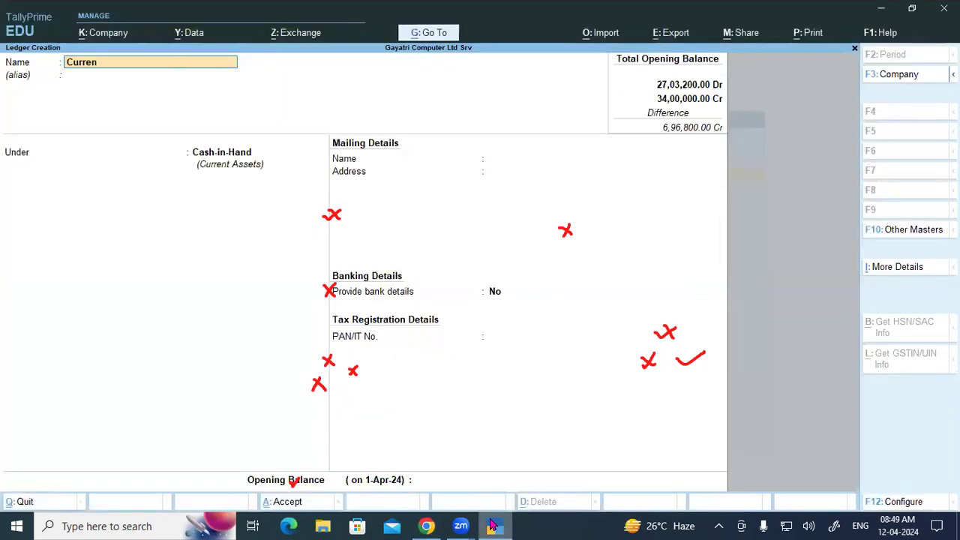
pyautogui.write('t a/c at Sbi')
pyautogui.press('Return')
pyautogui.write('Ba')
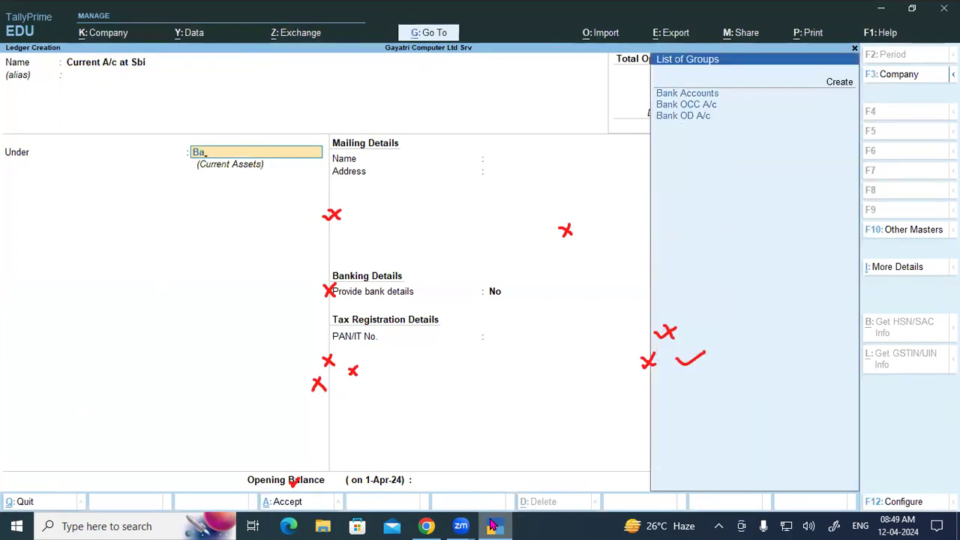
pyautogui.press('Return')
# Step: Set the Current A/c at Sbi ledger's opening balance to 2,25,000 Dr, leaving the bank, mailing and tax details at their defaults, and save it
pyautogui.press('Return')
pyautogui.press('Return')
pyautogui.press('Return')
pyautogui.press('Return')
pyautogui.press('Return')
pyautogui.press('Return')
pyautogui.press('Return')
pyautogui.press('Return')
pyautogui.press('Return')
pyautogui.press('Return')
pyautogui.press('Return')
pyautogui.press('Return')
pyautogui.press('Return')
pyautogui.press('Return')
pyautogui.write('225000')
pyautogui.press('Return')
pyautogui.press('Return')
pyautogui.press('Return')
# Step: Check the sundry debtors in the Chrome notes, then name the new TallyPrime ledger Supreme Computers and place it under Debtor South
pyautogui.click(492, 526)
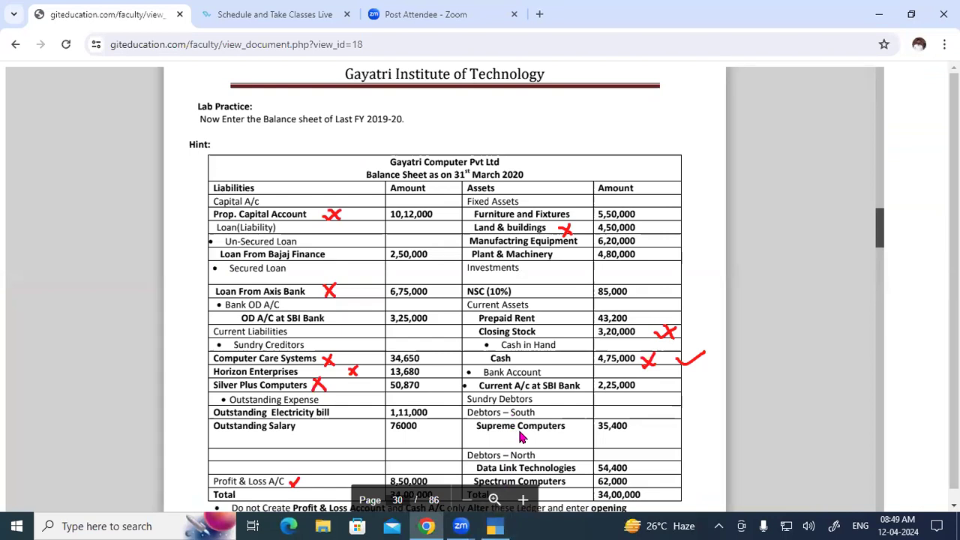
pyautogui.click(498, 526)
pyautogui.write('Supreme computer')
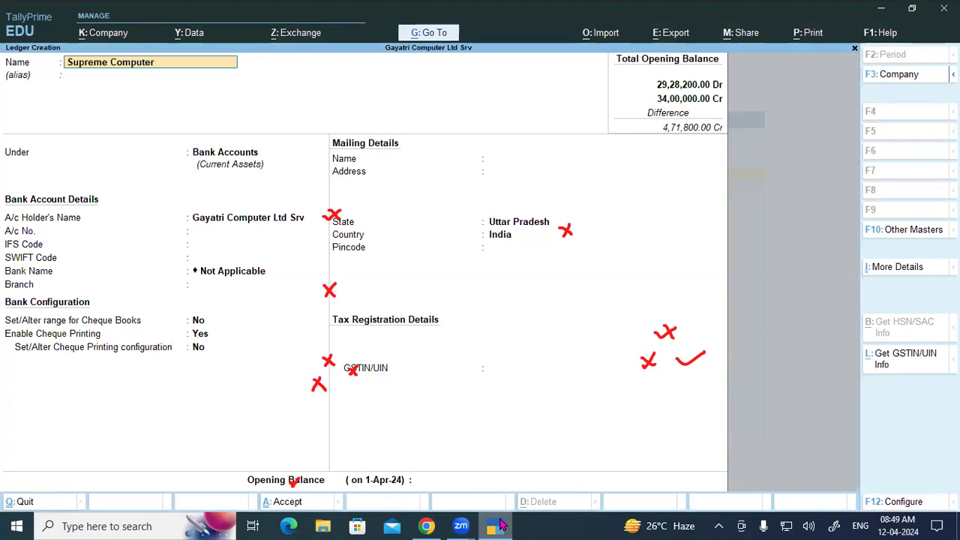
pyautogui.press('Return')
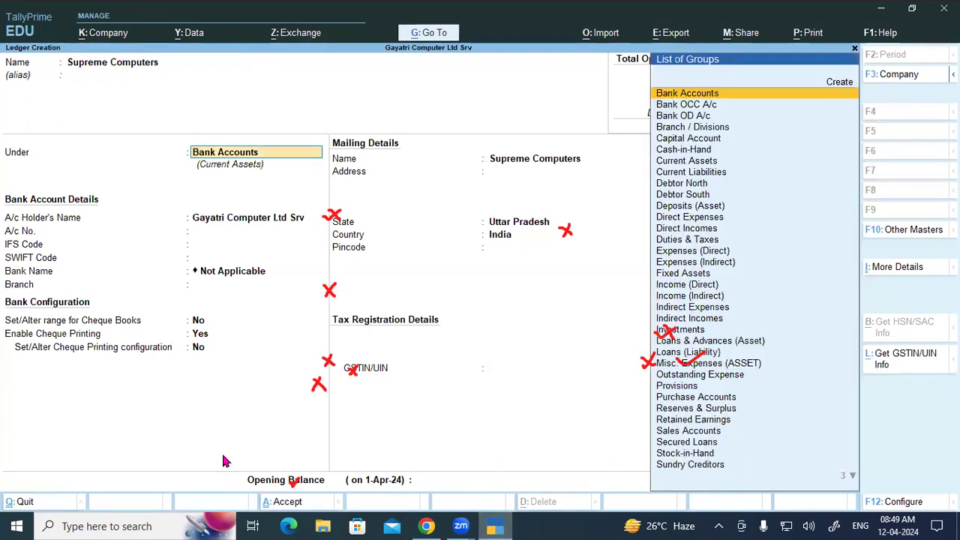
pyautogui.click(493, 525)
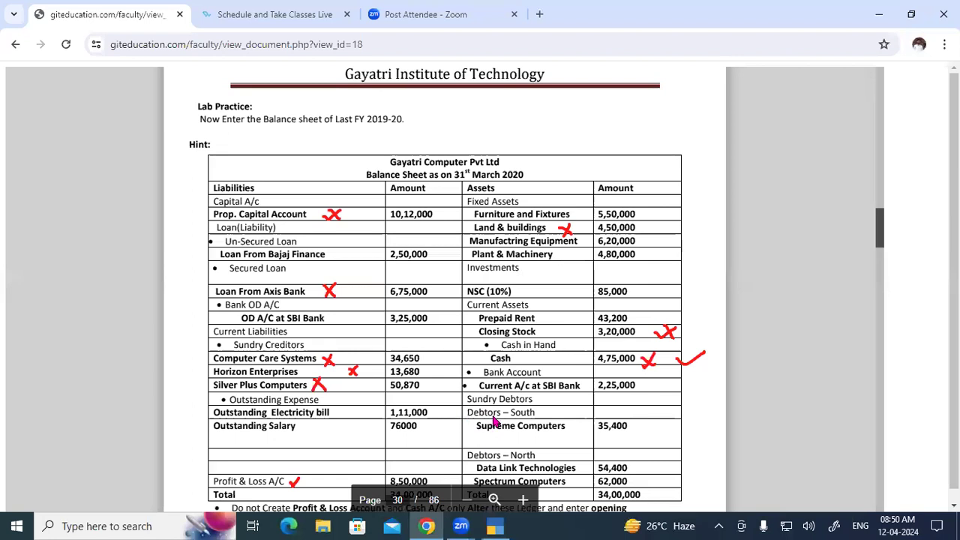
pyautogui.click(497, 525)
pyautogui.write('De')
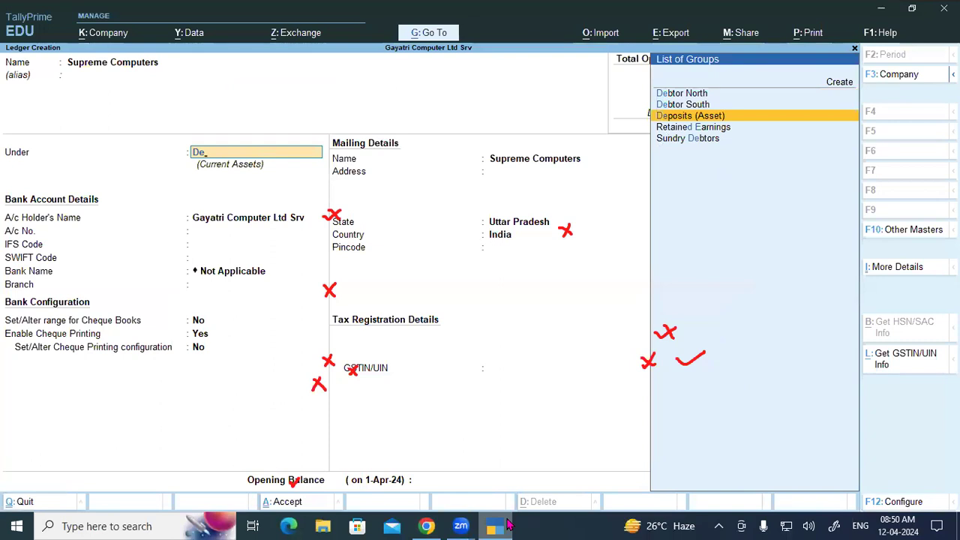
pyautogui.press('Up')
pyautogui.press('Return')
# Step: Set the Supreme Computers ledger's opening balance to 35,400 Dr, keeping the remaining details at their defaults, and save it
pyautogui.press('Return')
pyautogui.press('Return')
pyautogui.press('Return')
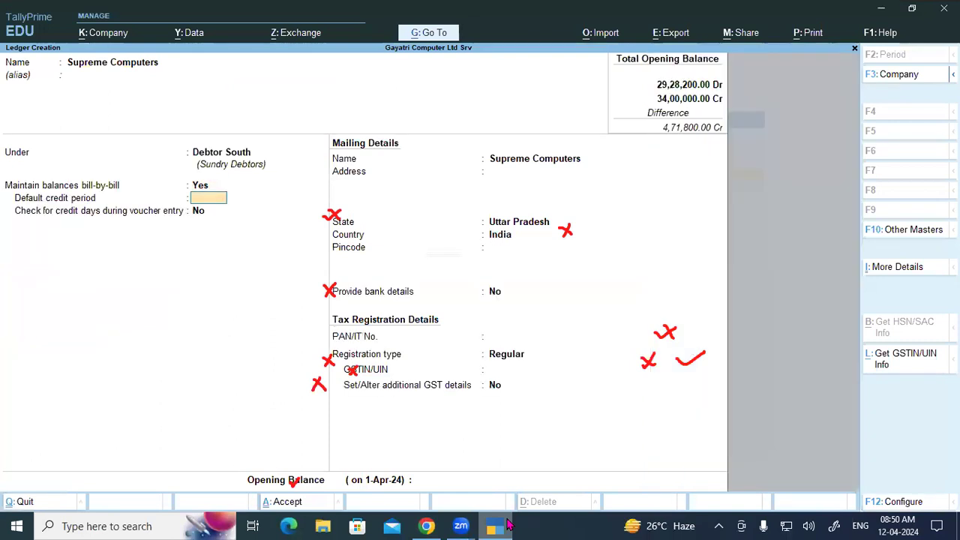
pyautogui.press('Return')
pyautogui.press('Return')
pyautogui.press('Return')
pyautogui.press('Return')
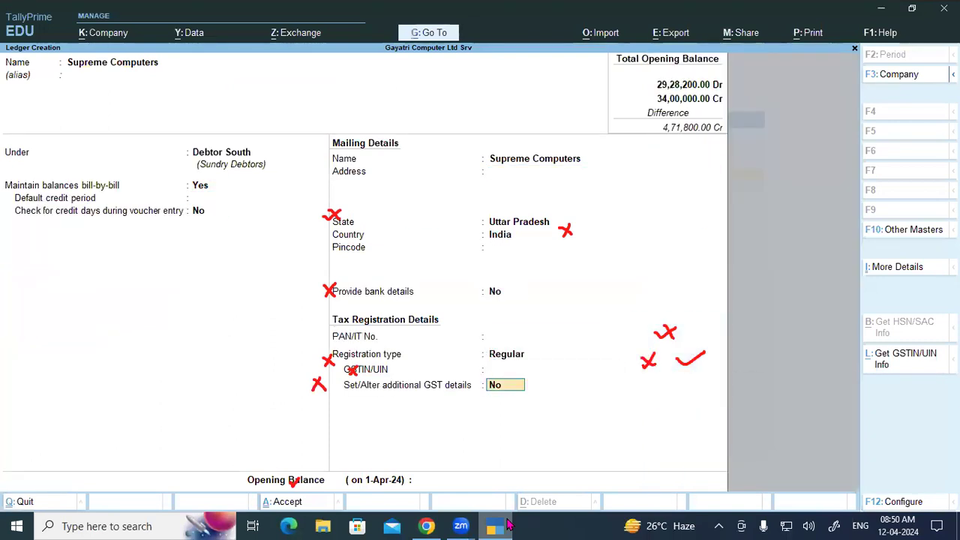
pyautogui.press('Return')
pyautogui.write('35400')
pyautogui.press('Return')
pyautogui.press('Return')
pyautogui.press('Return')
pyautogui.press('Return')
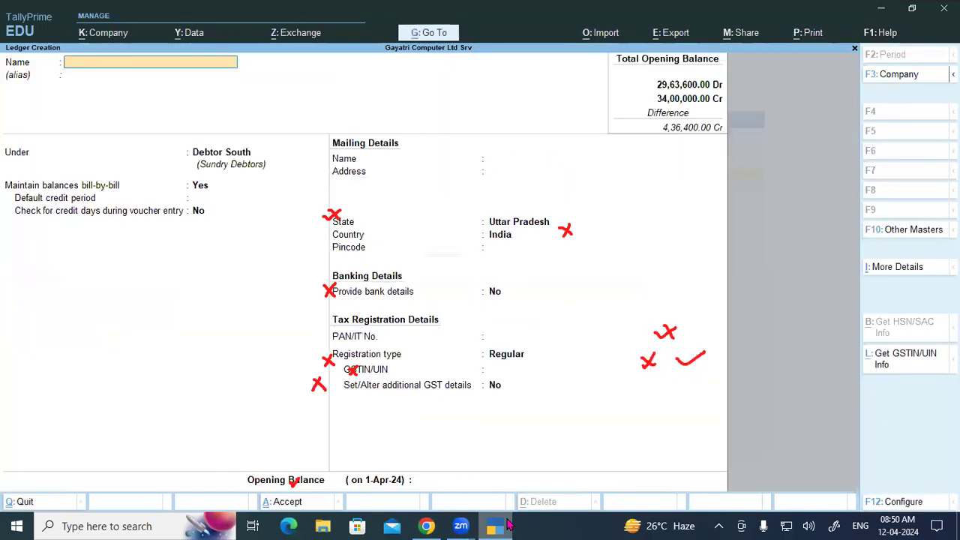
# Step: Check the northern debtors in the Chrome notes, then name the new TallyPrime ledger Data Link Technologies and place it under Debtor North
pyautogui.click(507, 525)
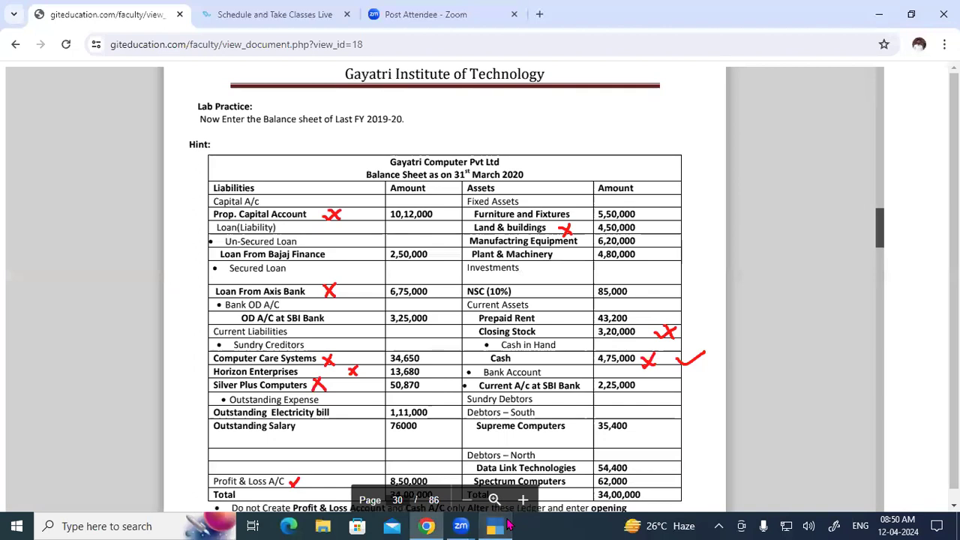
pyautogui.click(507, 525)
pyautogui.write('Data Li')
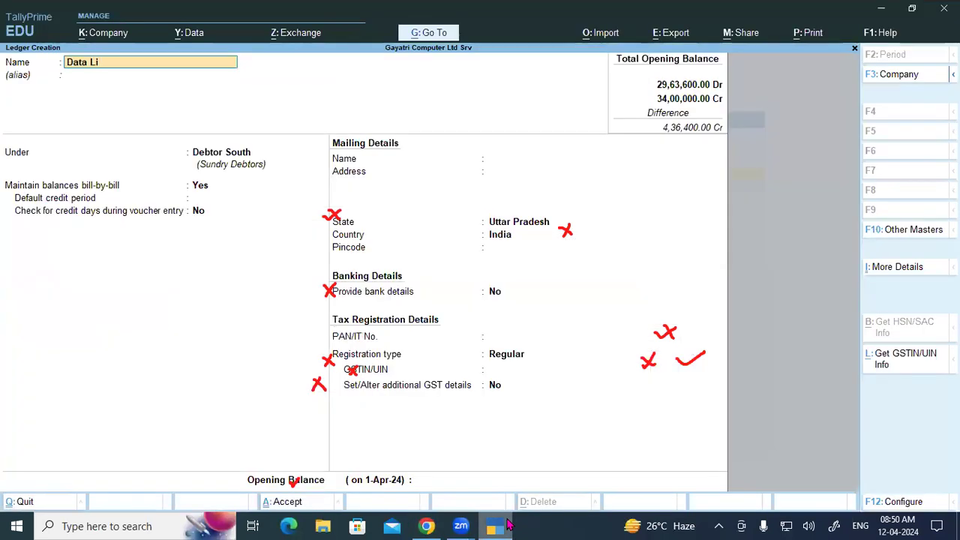
pyautogui.write('nk Technologi')
pyautogui.click(507, 525)
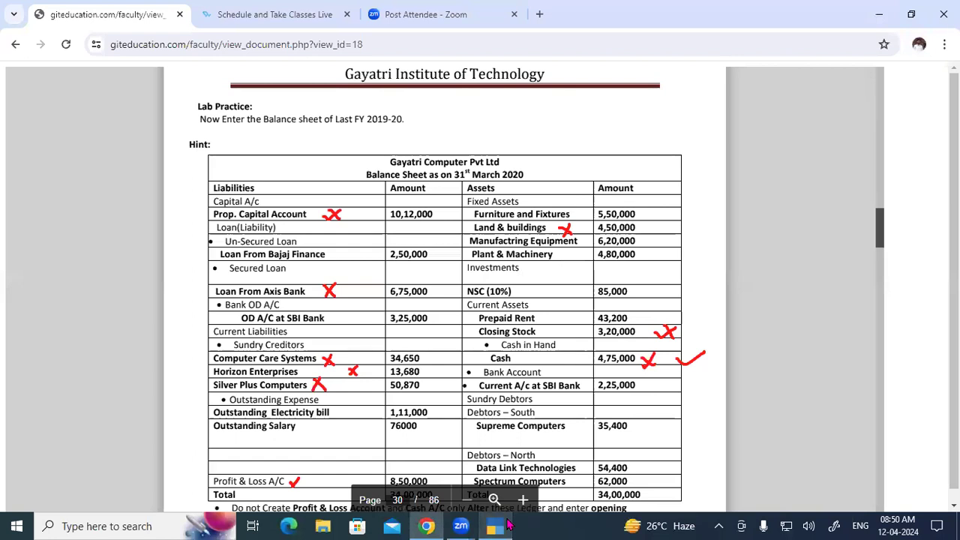
pyautogui.click(507, 525)
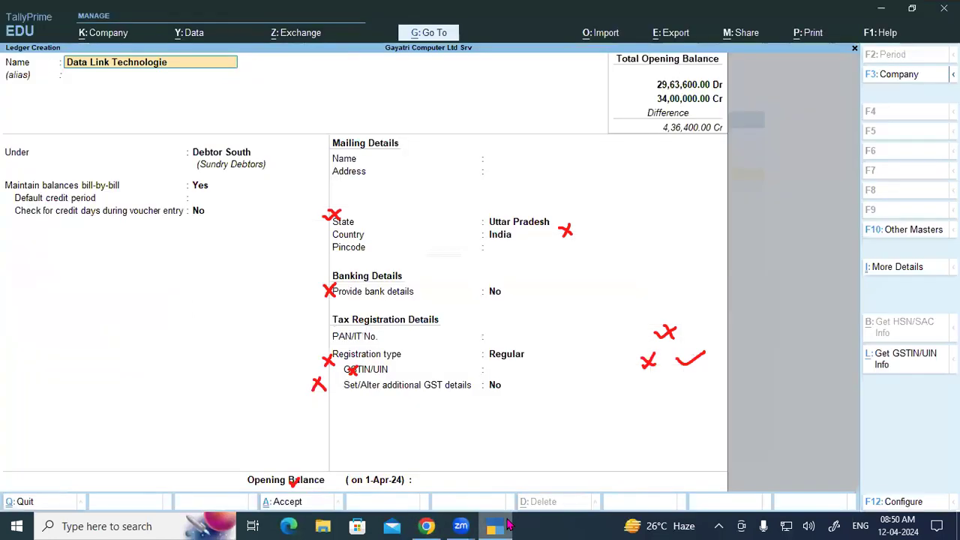
pyautogui.write('ies')
pyautogui.press('Return')
pyautogui.press('Return')
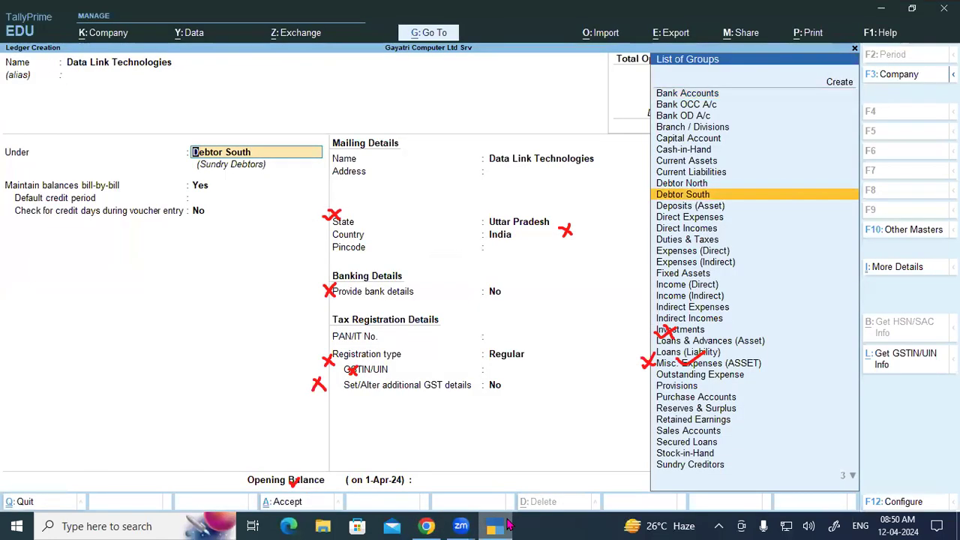
pyautogui.press('Up')
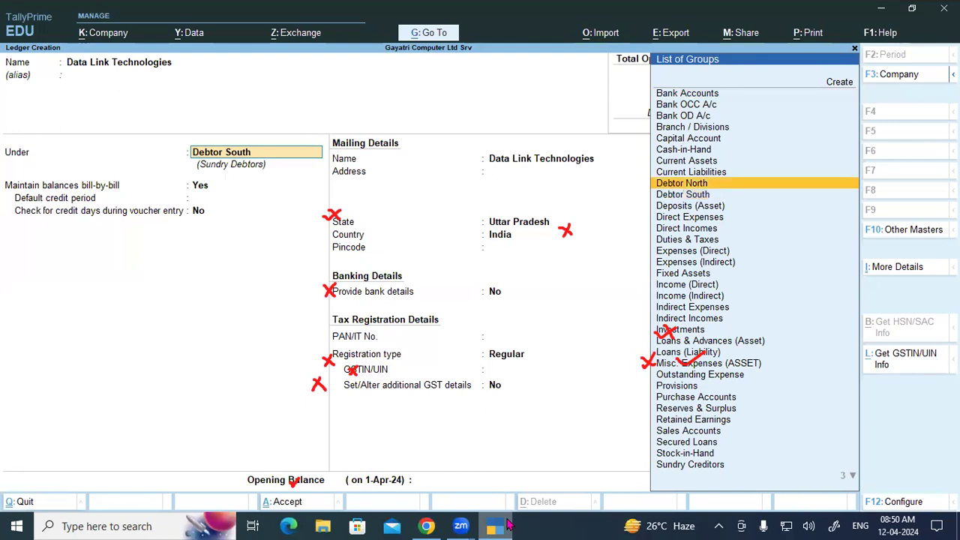
pyautogui.press('Return')
# Step: Set the Data Link Technologies ledger's opening balance to 54,400 Dr, leave the bill-wise breakup on account, and save it
pyautogui.press('Return')
pyautogui.press('Return')
pyautogui.press('Return')
pyautogui.press('Return')
pyautogui.press('Return')
pyautogui.press('Return')
pyautogui.press('Return')
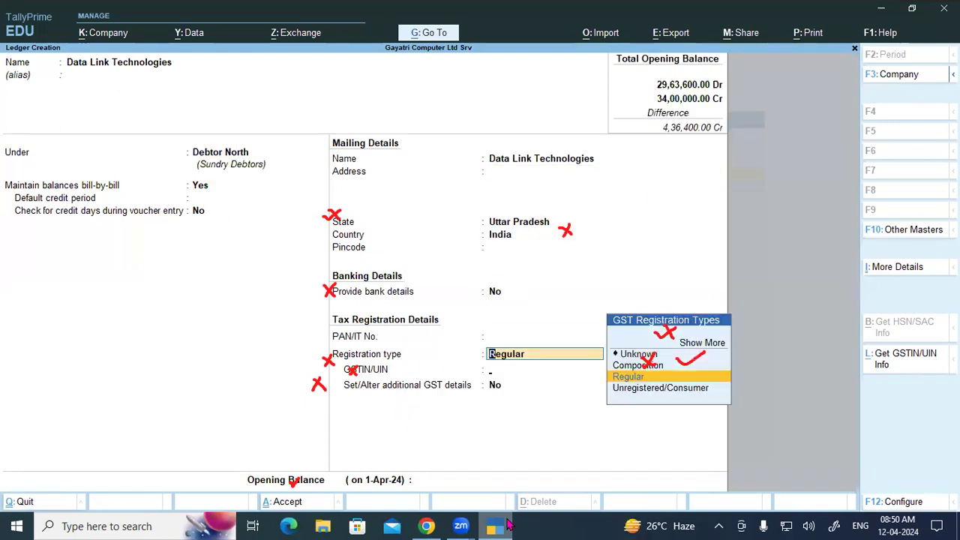
pyautogui.press('Return')
pyautogui.press('Return')
pyautogui.write('5')
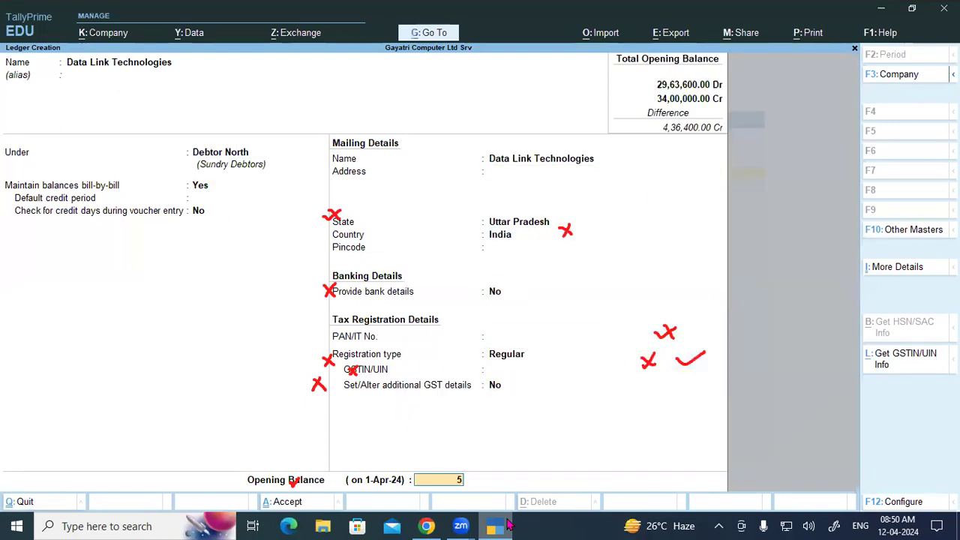
pyautogui.write('4,400.0')
pyautogui.press('Return')
pyautogui.press('Return')
pyautogui.press('Return')
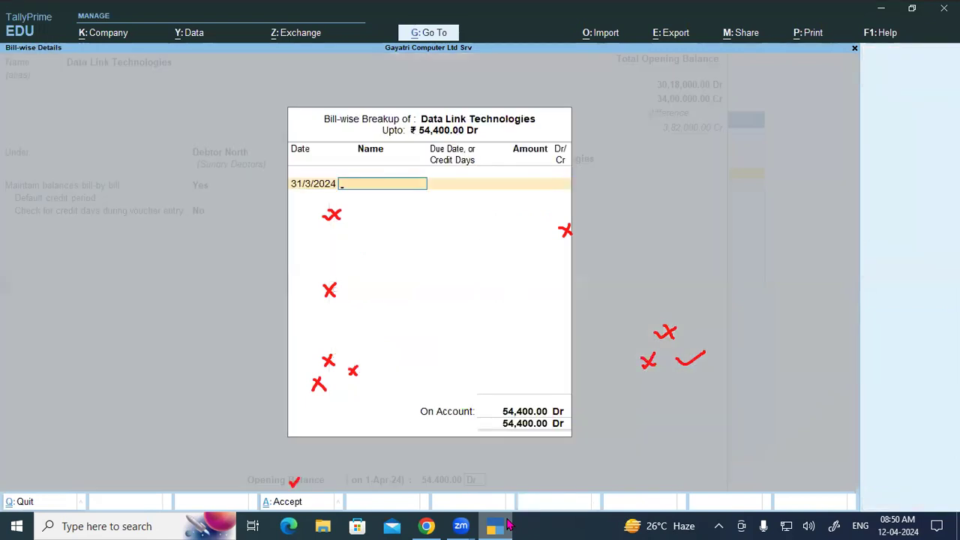
pyautogui.press('Return')
pyautogui.press('Return')
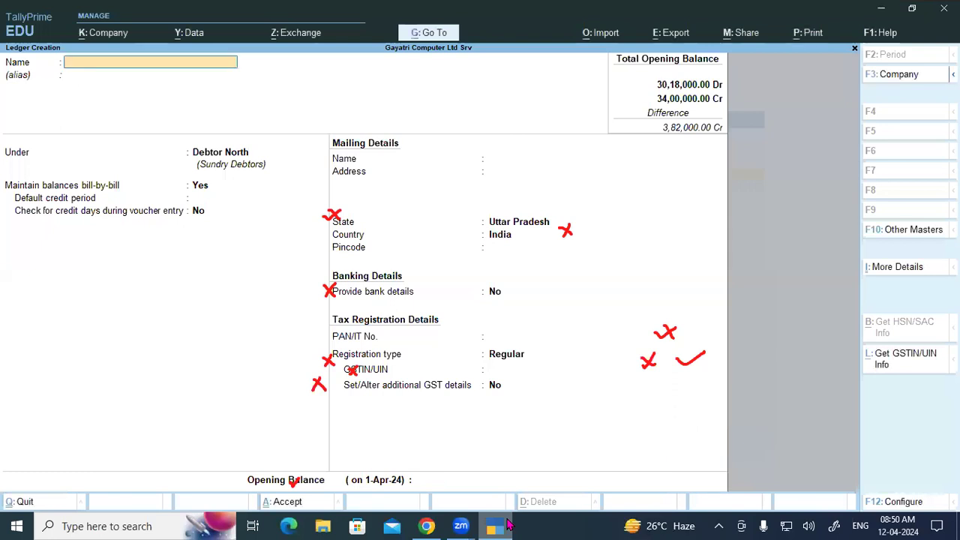
# Step: Check the last debtor in the Chrome notes, then name the new TallyPrime ledger Spectrum Computer and keep it under Debtor North
pyautogui.click(508, 525)
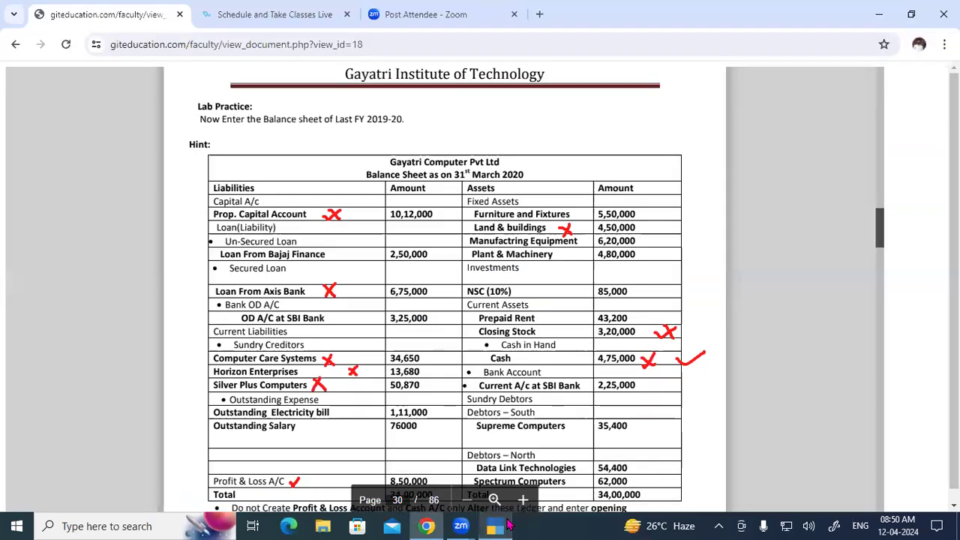
pyautogui.click(508, 525)
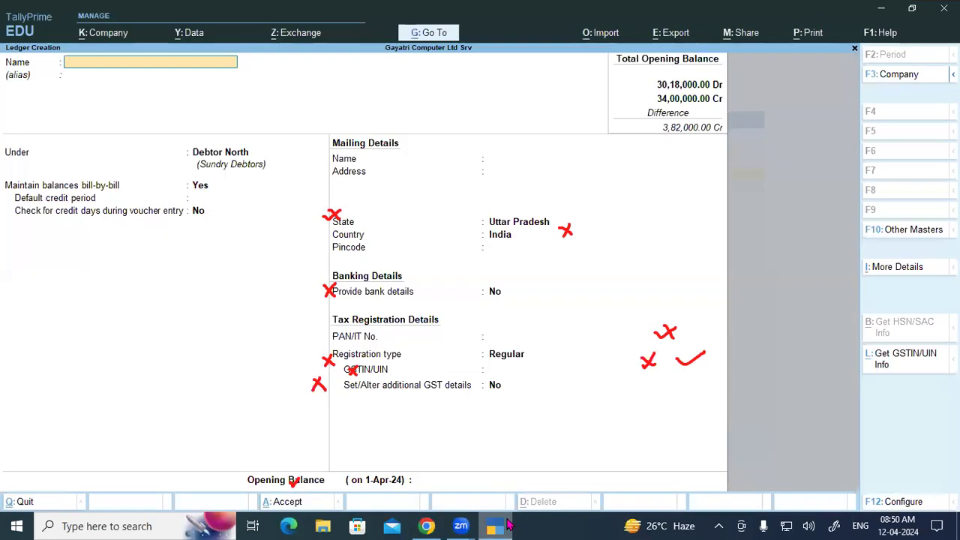
pyautogui.write('Spectrum Compute')
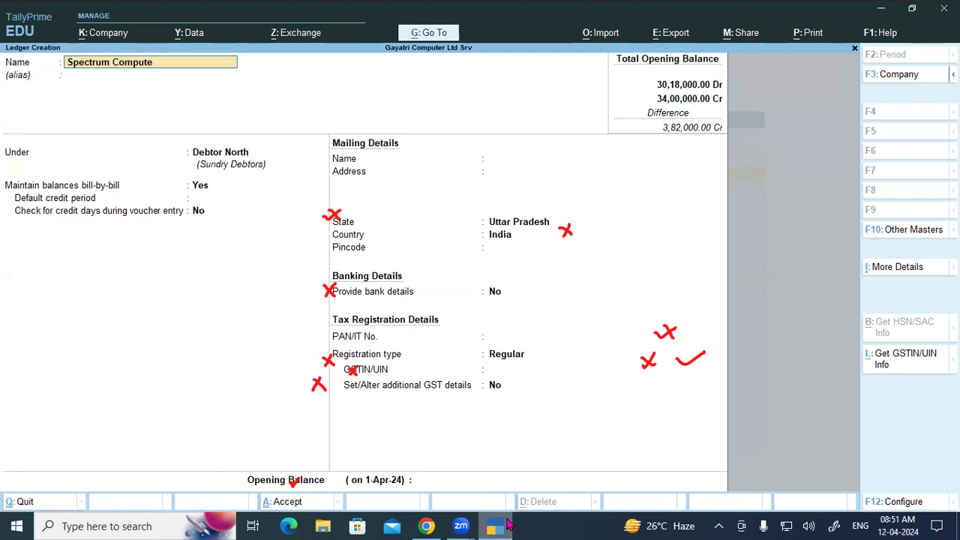
pyautogui.write('r')
pyautogui.press('Return')
pyautogui.press('Return')
pyautogui.press('Return')
# Step: Set the Spectrum Computer ledger's opening balance to 62,000 Dr with the other details at their defaults, and save it
pyautogui.press('Return')
pyautogui.press('Return')
pyautogui.press('Return')
pyautogui.press('Return')
pyautogui.press('Return')
pyautogui.press('Return')
pyautogui.press('Return')
pyautogui.press('Return')
pyautogui.press('Return')
pyautogui.press('Return')
pyautogui.press('Return')
pyautogui.press('Return')
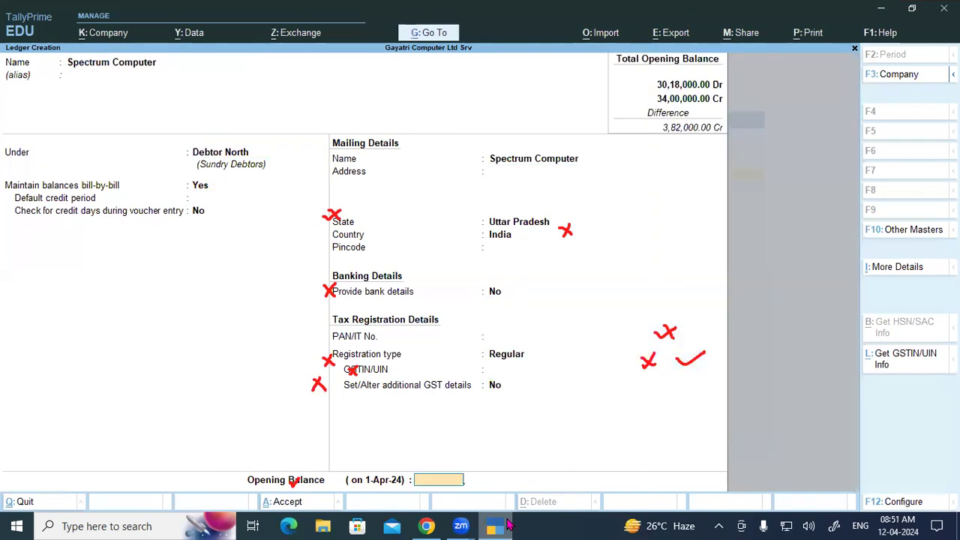
pyautogui.write('62000')
pyautogui.press('Return')
pyautogui.press('Return')
pyautogui.press('Return')
pyautogui.press('Escape')
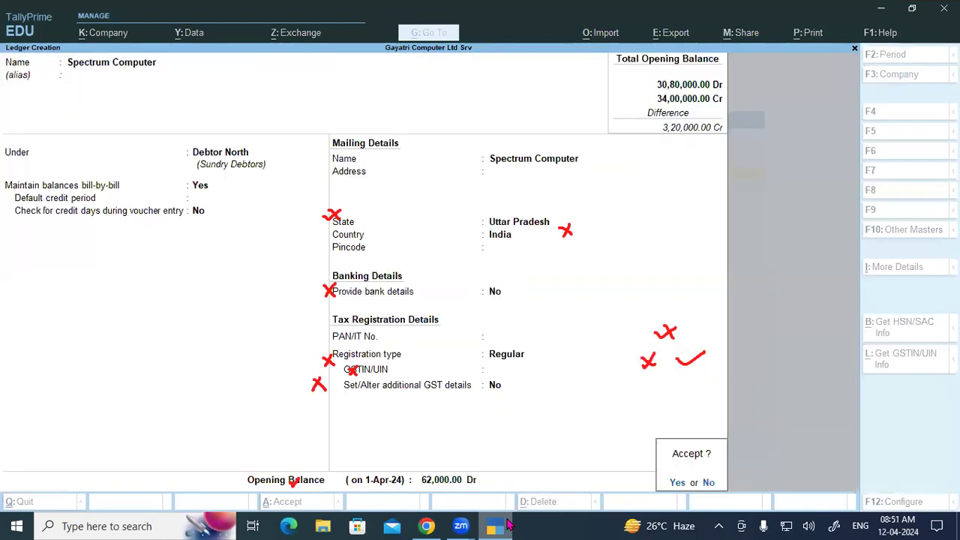
pyautogui.press('Return')
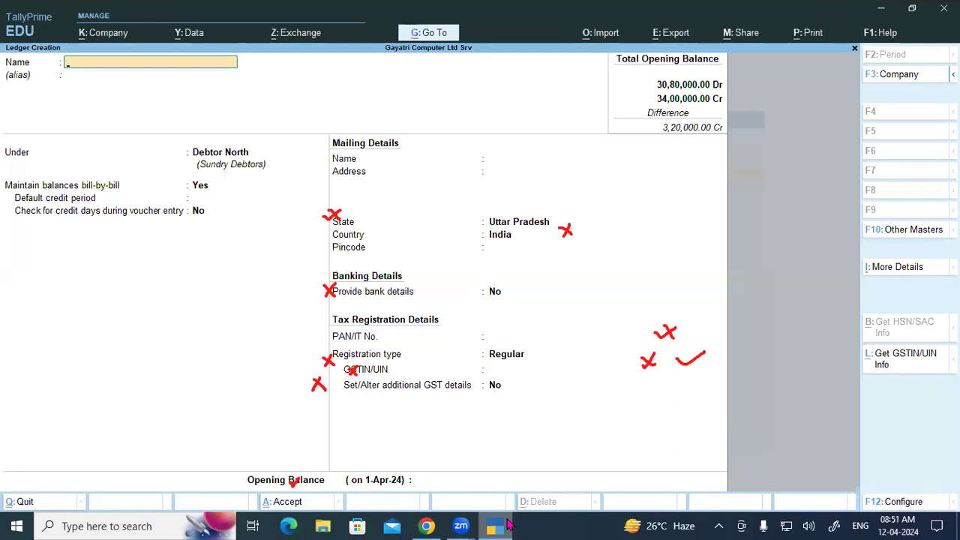
# Step: Leave TallyPrime's ledger creation, then examine the balance sheet totals and the closing stock note in the Chrome notes
pyautogui.press('Escape')
pyautogui.press('Escape')
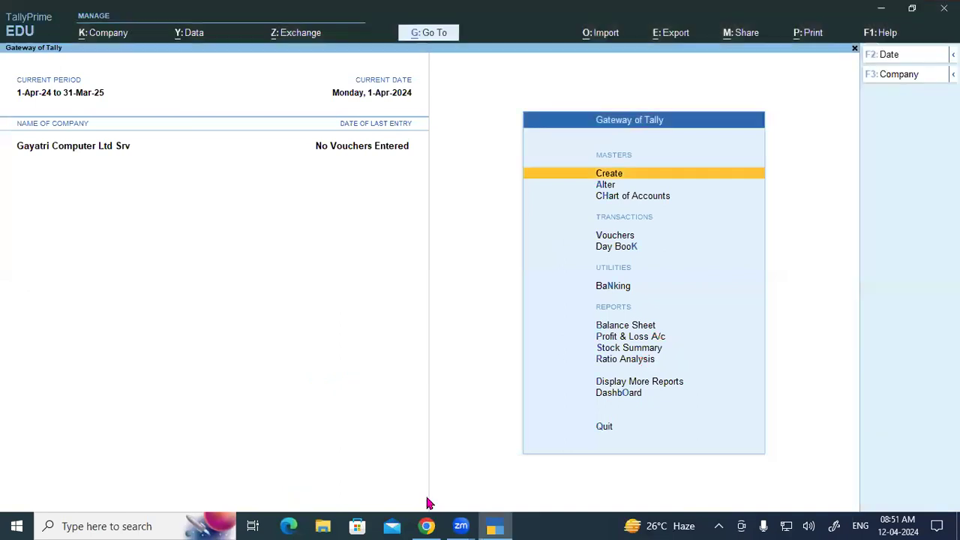
pyautogui.click(426, 526)
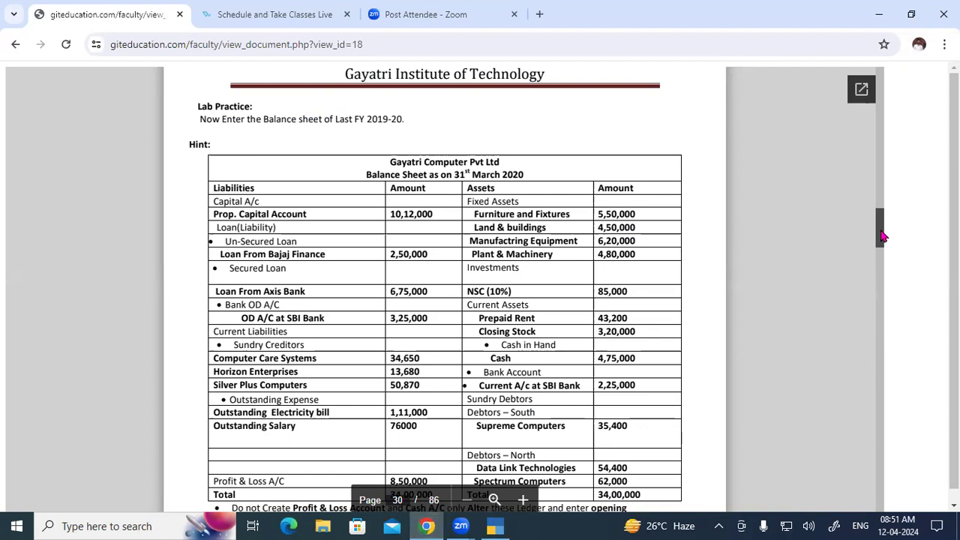
pyautogui.scroll(-5, 882, 238)
pyautogui.scroll(2, 882, 238)
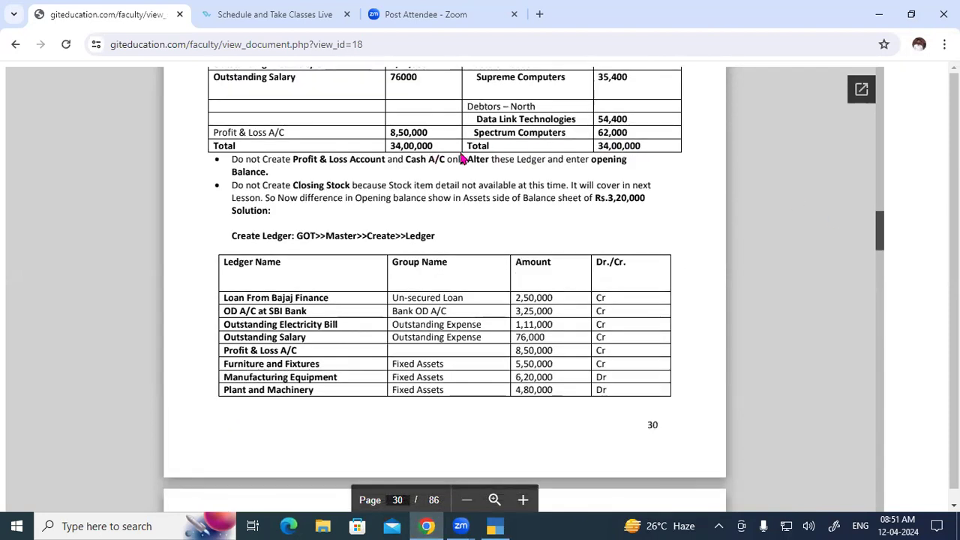
# Step: Switch back to TallyPrime and display the company's Balance Sheet in detailed form
pyautogui.click(495, 526)
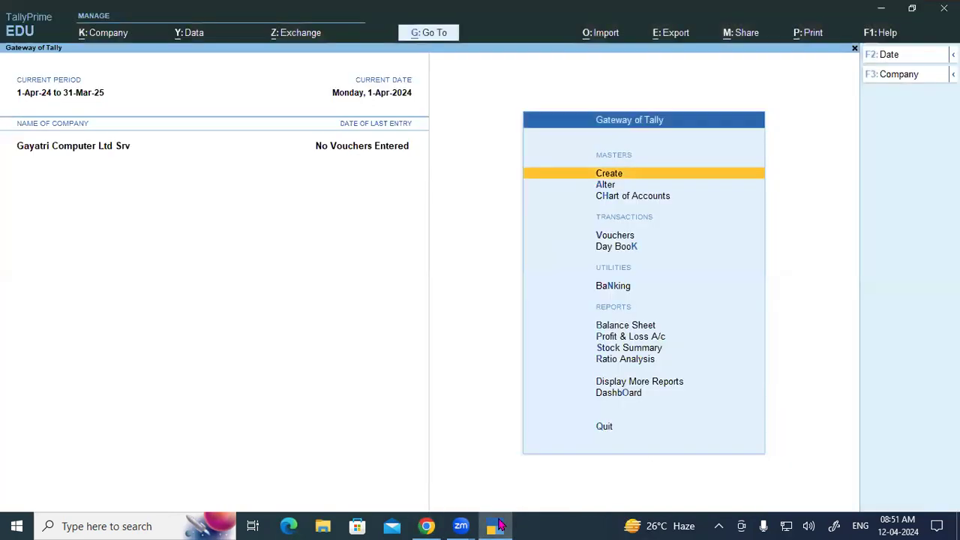
pyautogui.click(604, 327)
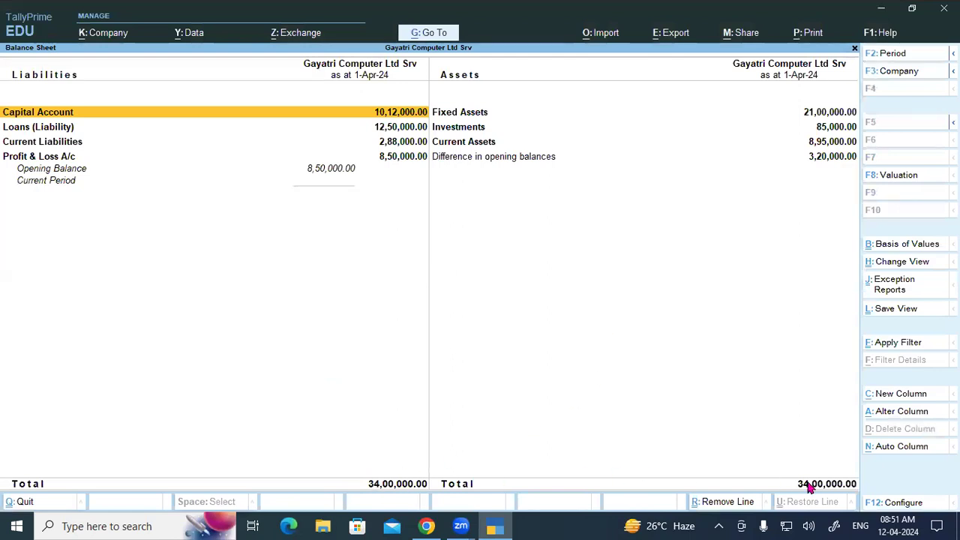
pyautogui.press('alt')
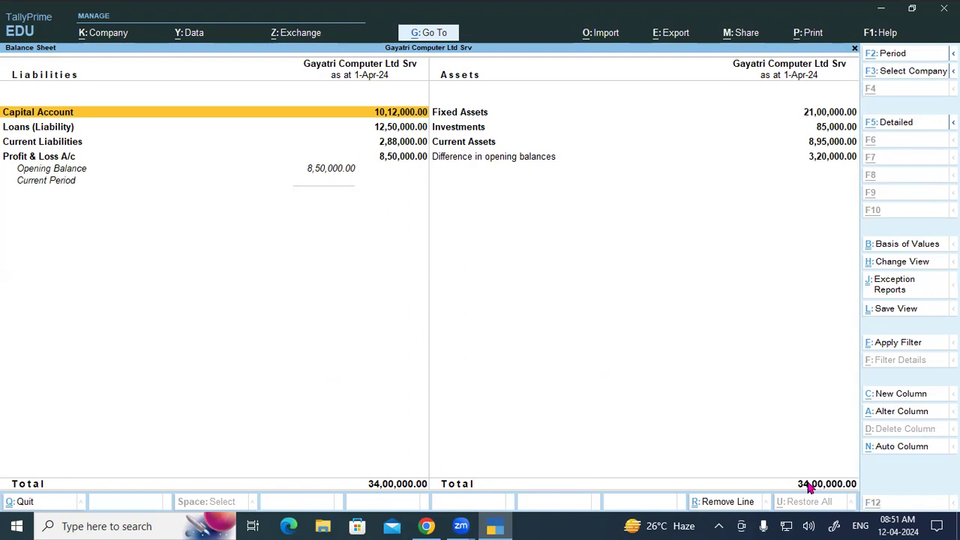
pyautogui.hotkey('alt', 'F5')
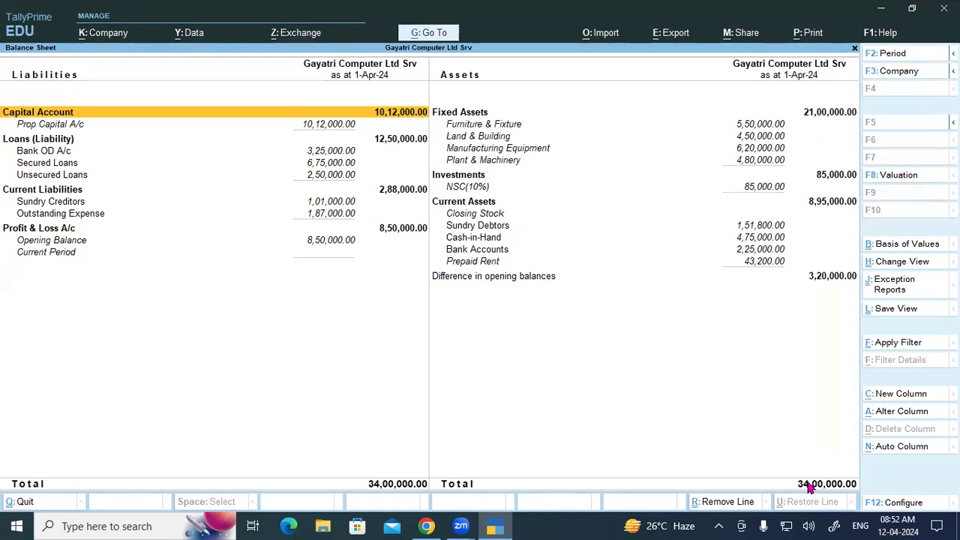
# Step: Examine the current assets in the Balance Sheet, drilling down through Sundry Debtors to the ledgers of the Debtor North group
pyautogui.click(473, 216)
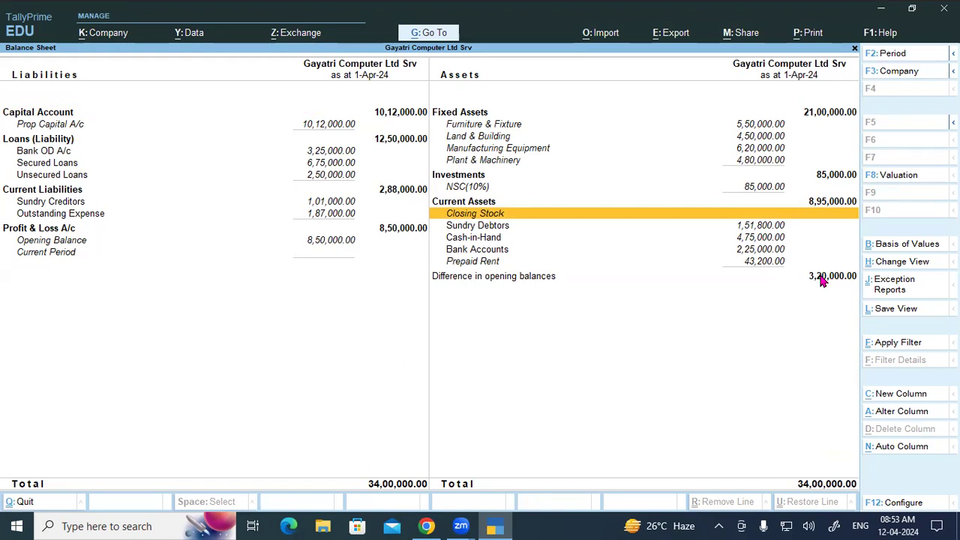
pyautogui.click(483, 228)
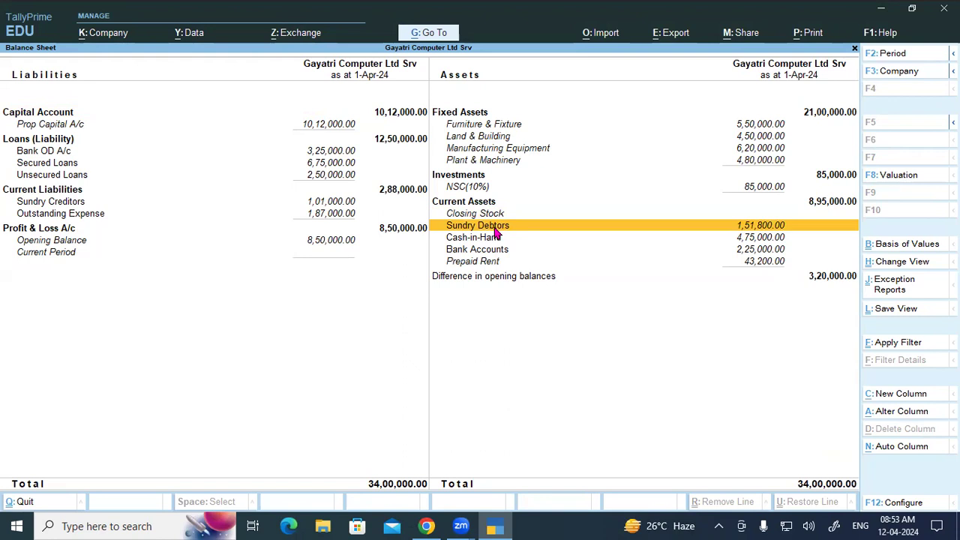
pyautogui.click(779, 228)
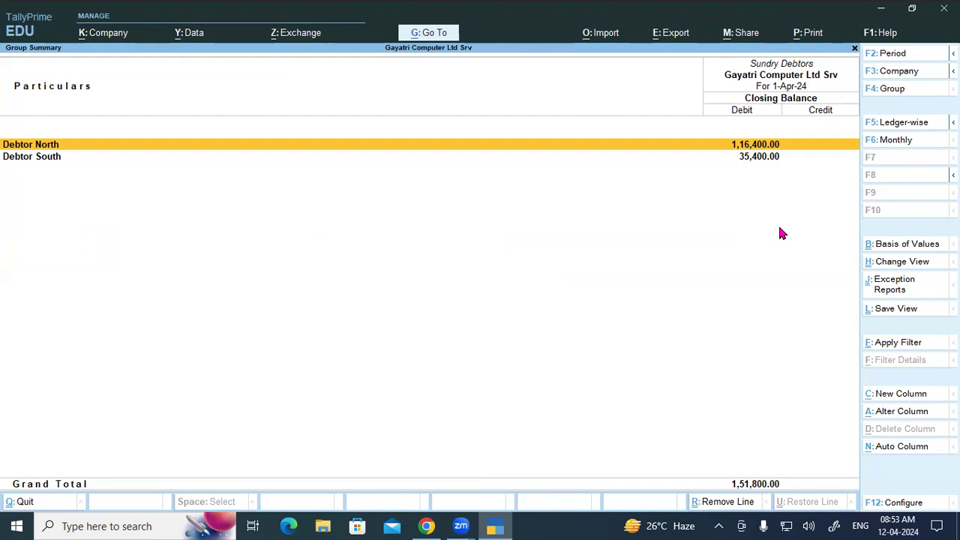
pyautogui.press('Return')
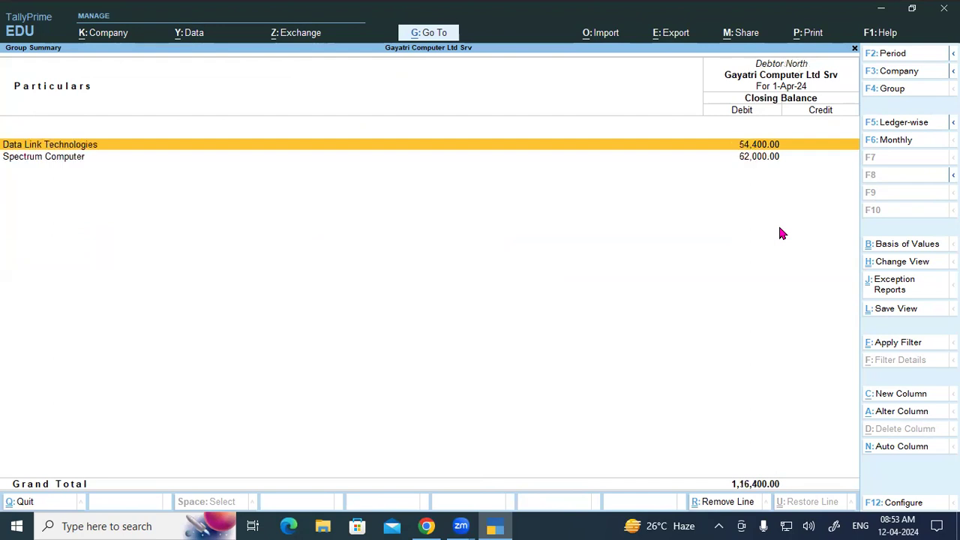